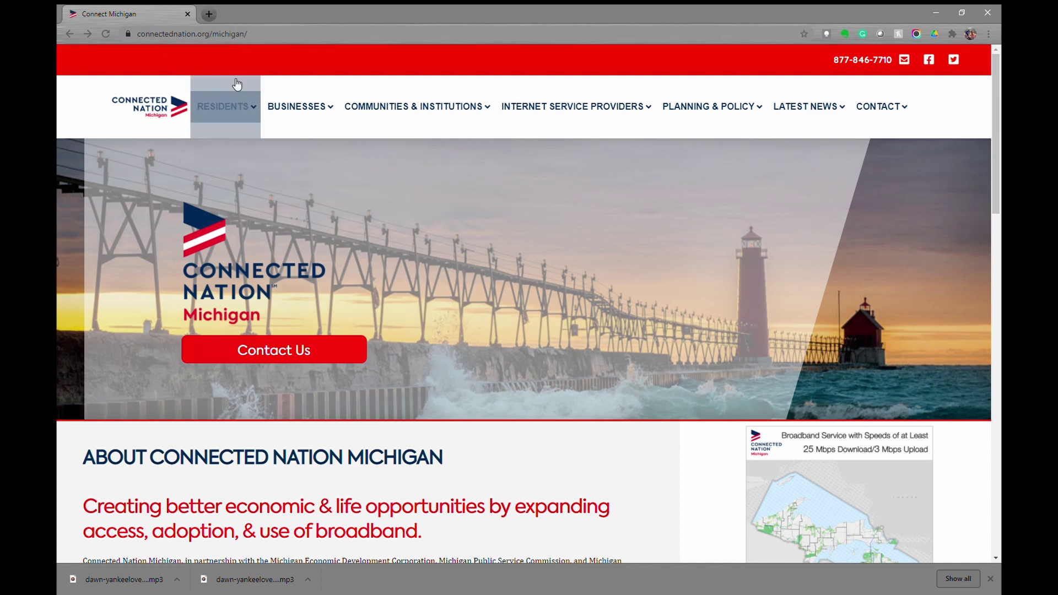
- From Residents > Broadband Coverage Maps, launch the Interactive Map button on the Broadband Mapping & Analysis page
mouse_move(235, 110)
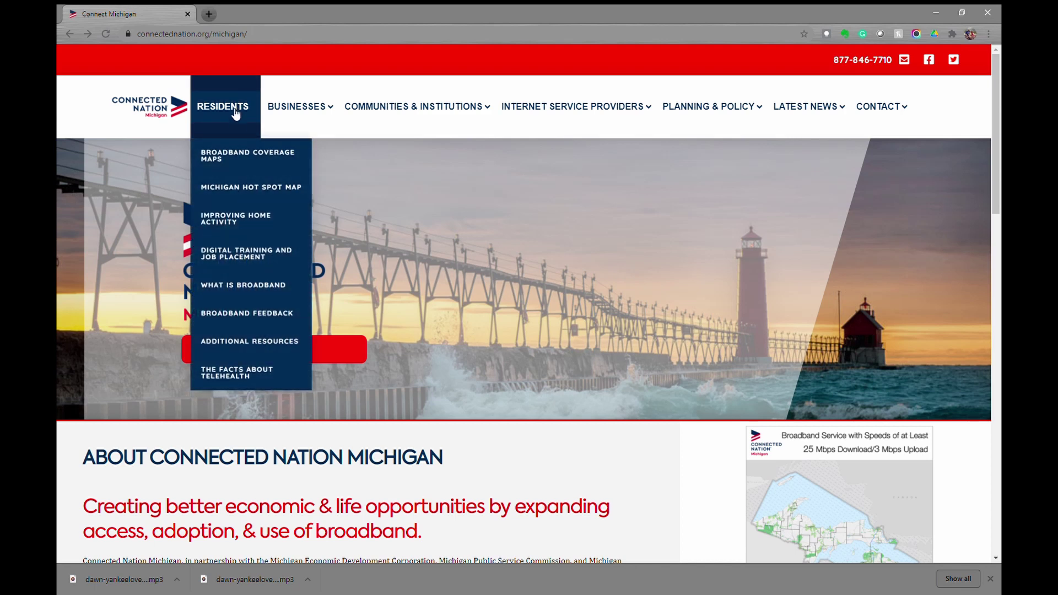
left_click(233, 158)
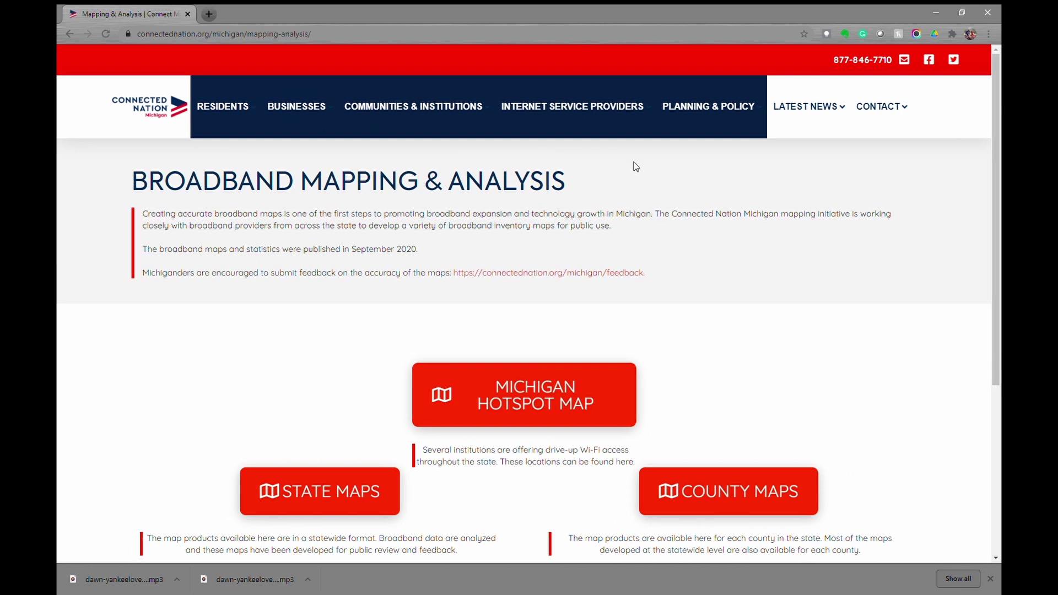
scroll(650, 165, "down", 1)
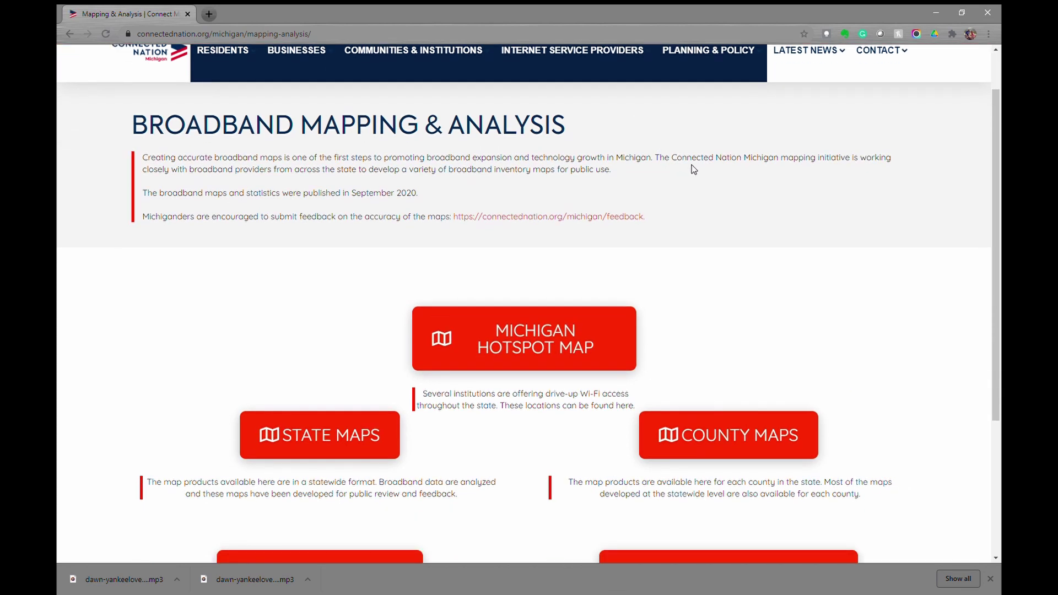
scroll(693, 169, "down", 2)
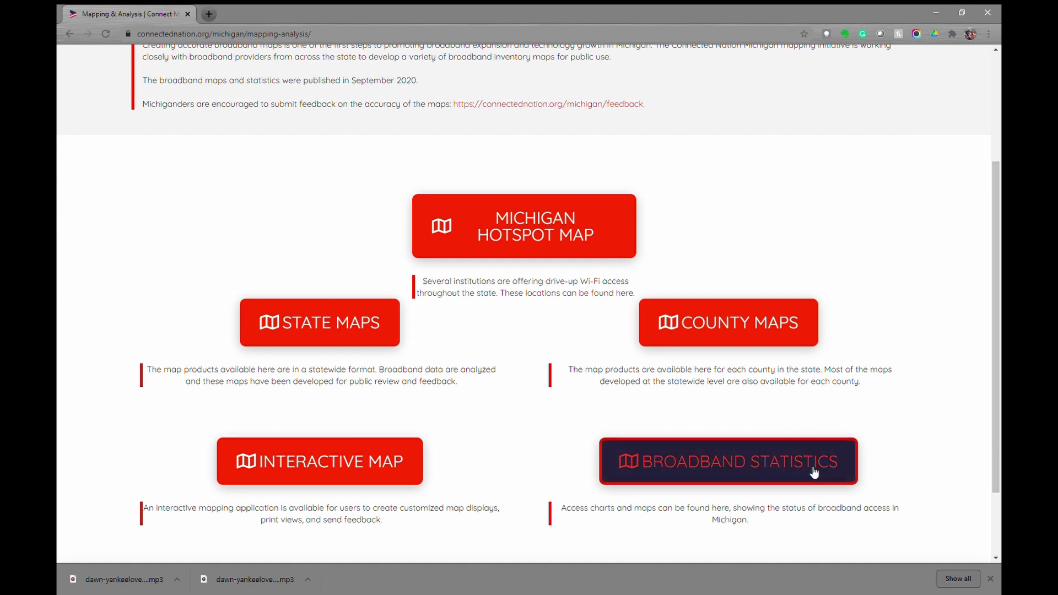
scroll(517, 431, "down", 2)
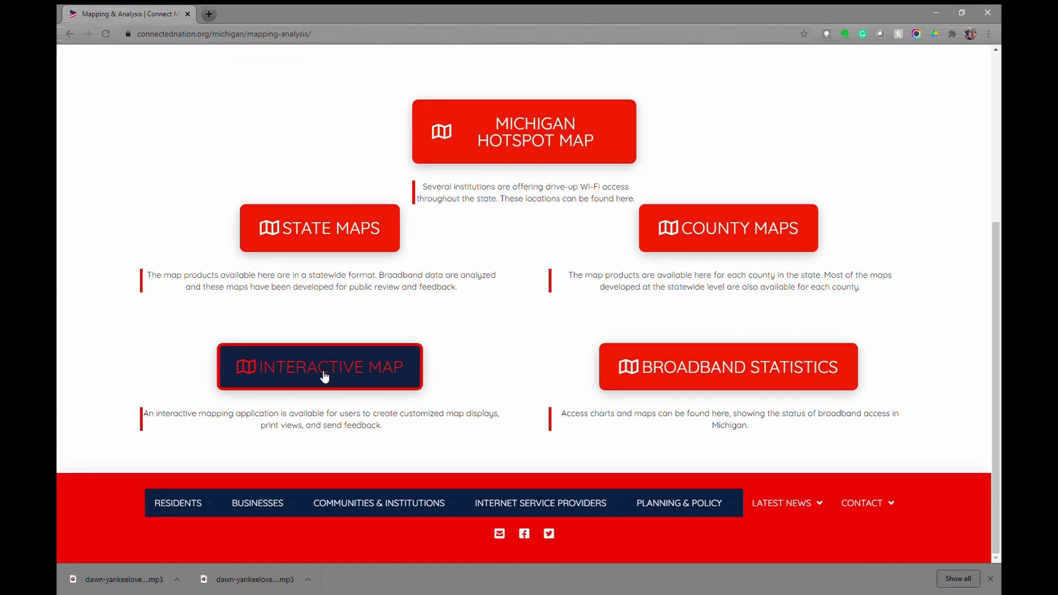
left_click(317, 374)
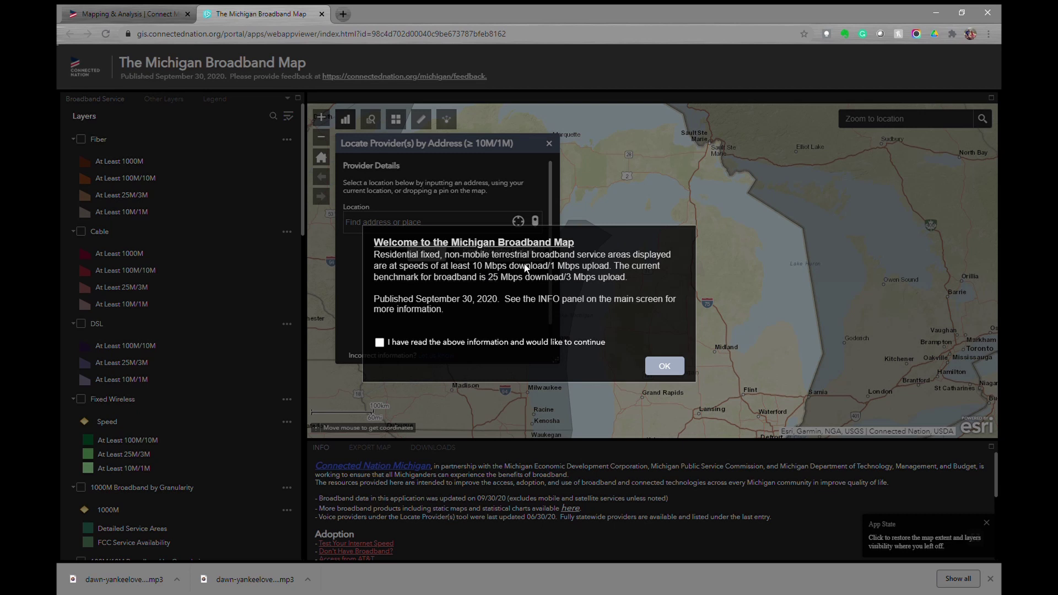
- Tick 'I have read the above information', confirm with OK, and close the Locate Provider(s) panel
left_click(380, 342)
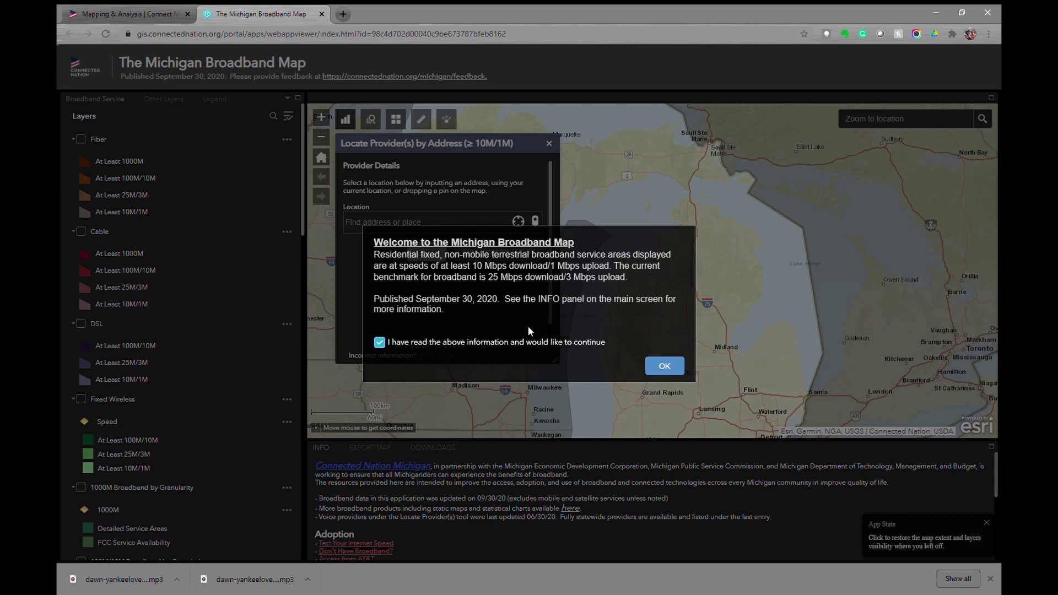
left_click(666, 366)
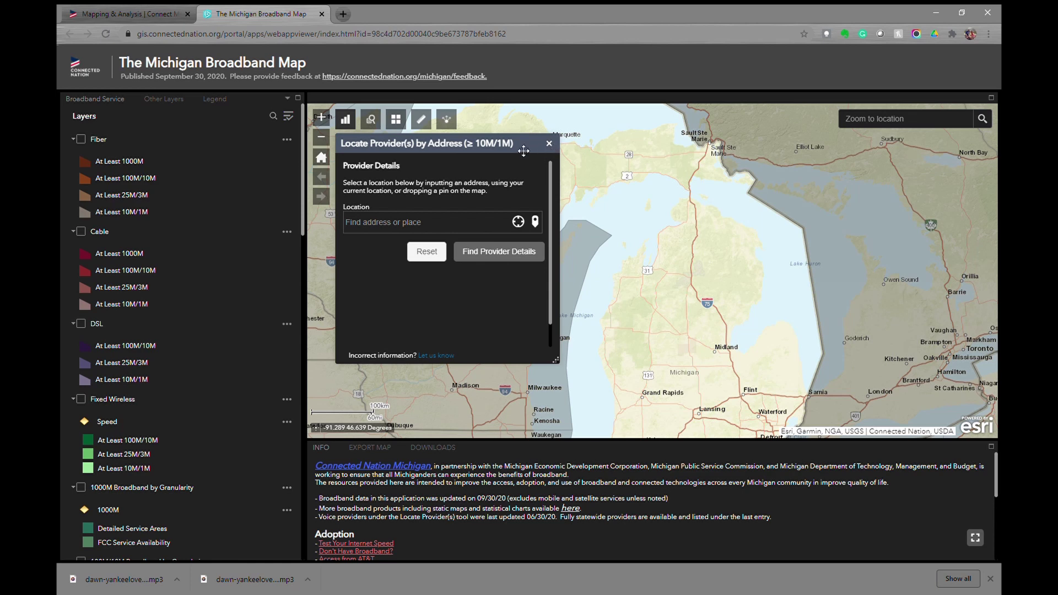
left_click(549, 143)
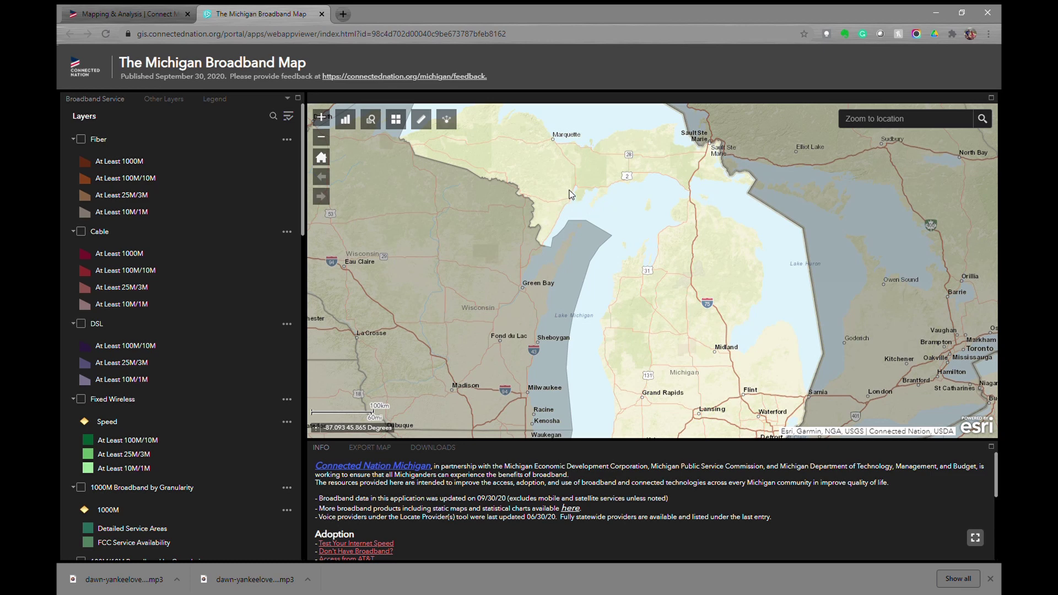
- Zoom in toward northern Lower Michigan and back out to the Great Lakes region
left_click(321, 118)
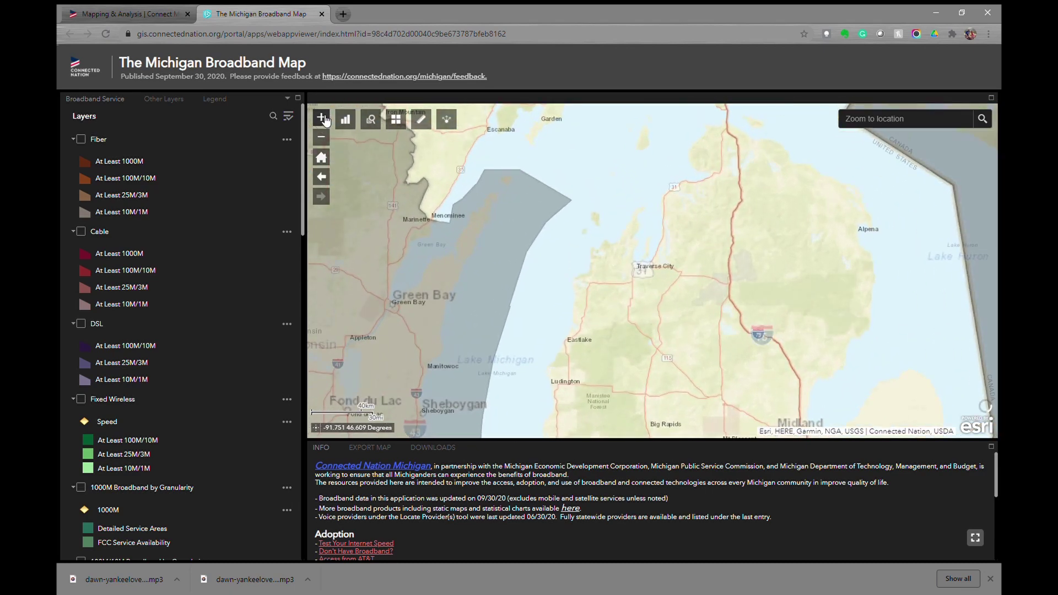
left_click(321, 118)
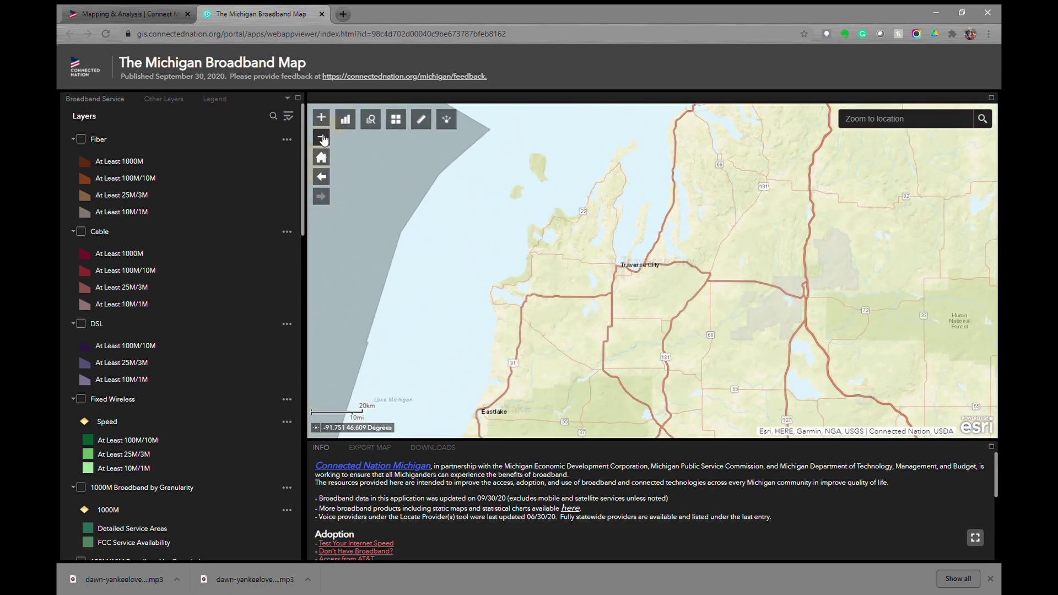
left_click(321, 137)
left_click(321, 138)
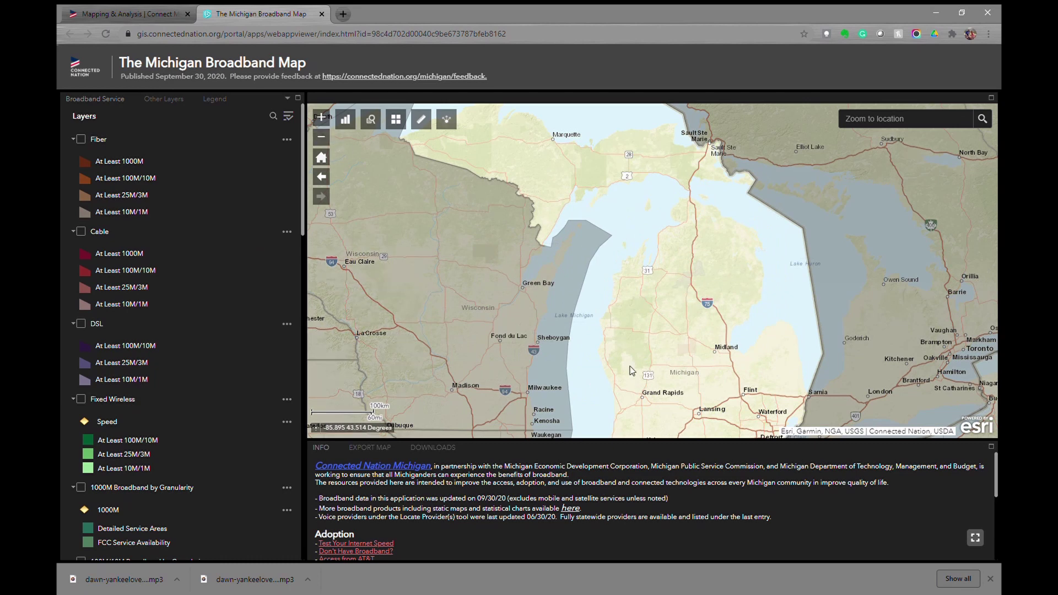
scroll(631, 398, "up", 1)
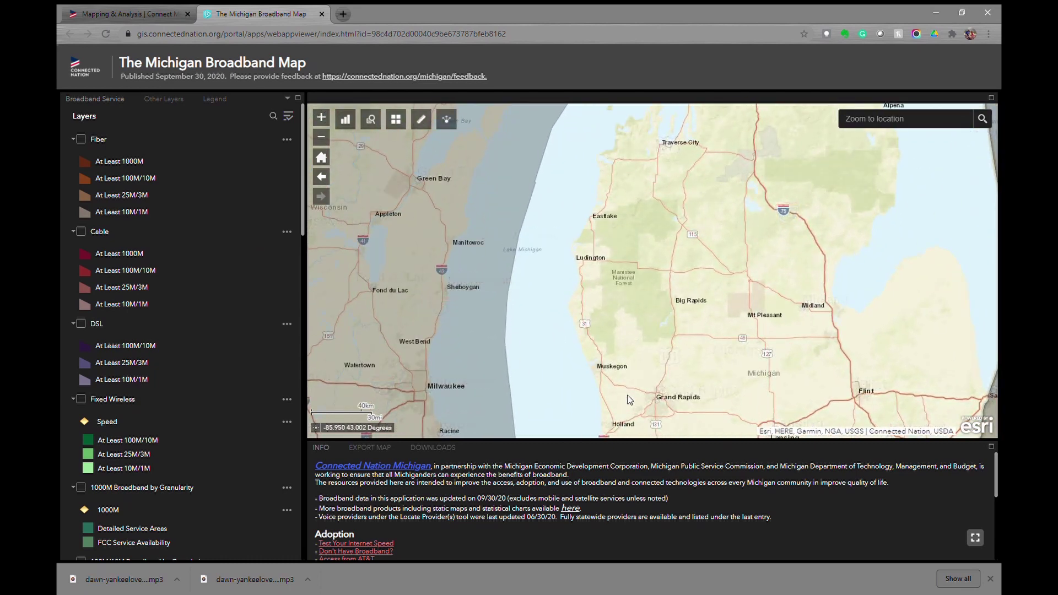
scroll(630, 397, "up", 1)
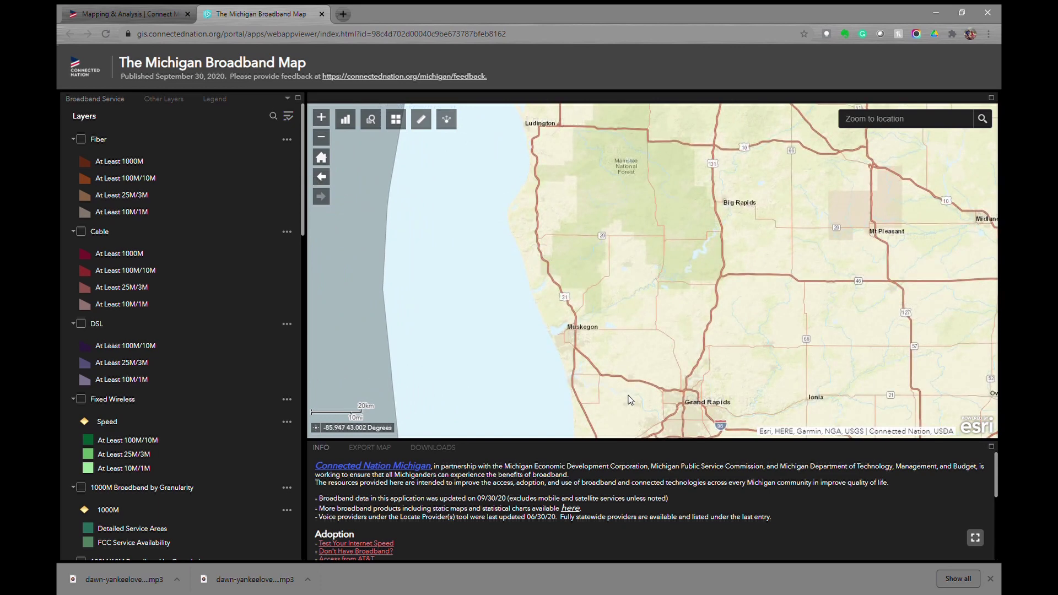
scroll(631, 399, "down", 1)
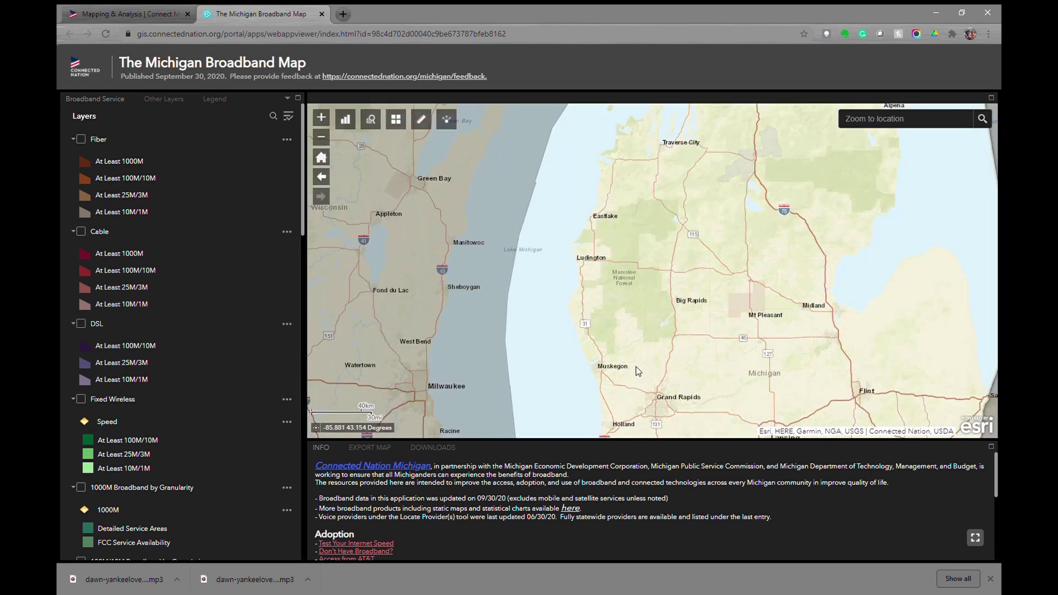
scroll(719, 374, "up", 1)
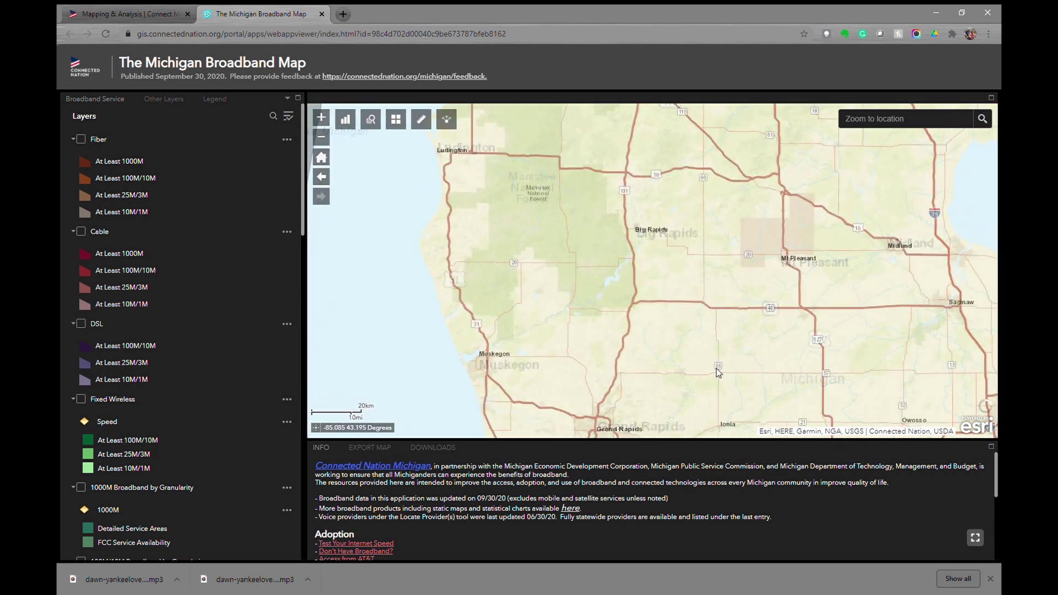
- Pan past Saginaw, Flint, Ann Arbor and Kalamazoo, then reset to the full-Michigan view
left_click_drag(868, 306, 585, 305)
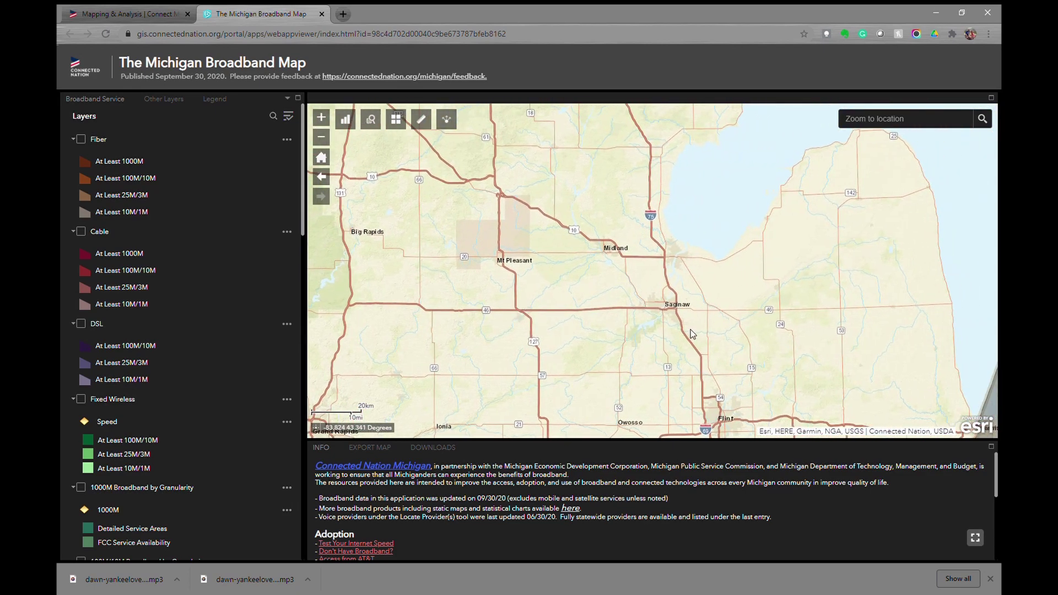
left_click_drag(690, 330, 644, 168)
left_click_drag(731, 345, 706, 154)
left_click_drag(459, 245, 727, 226)
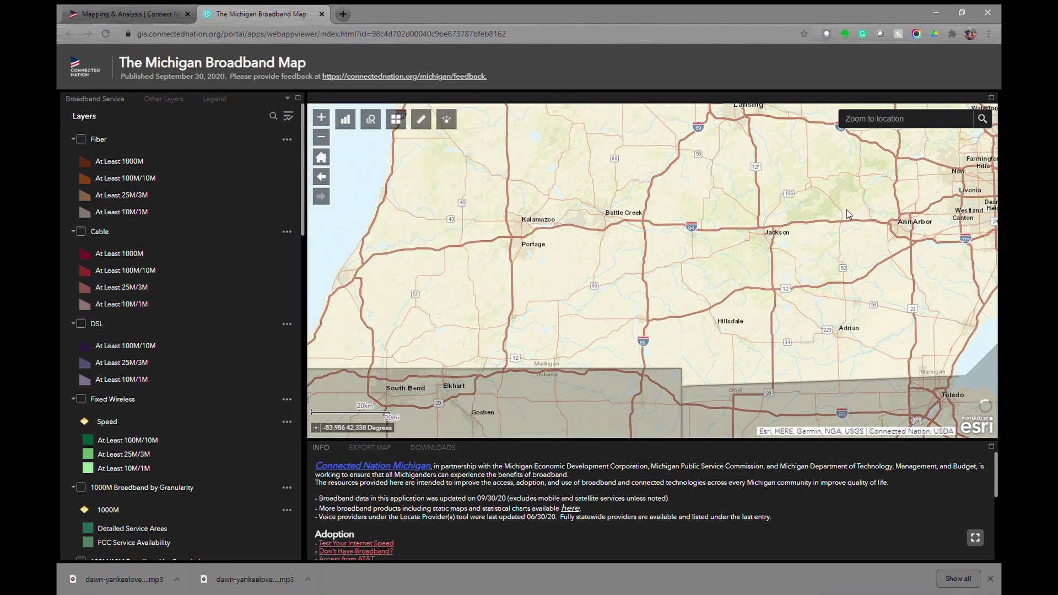
left_click_drag(330, 165, 479, 172)
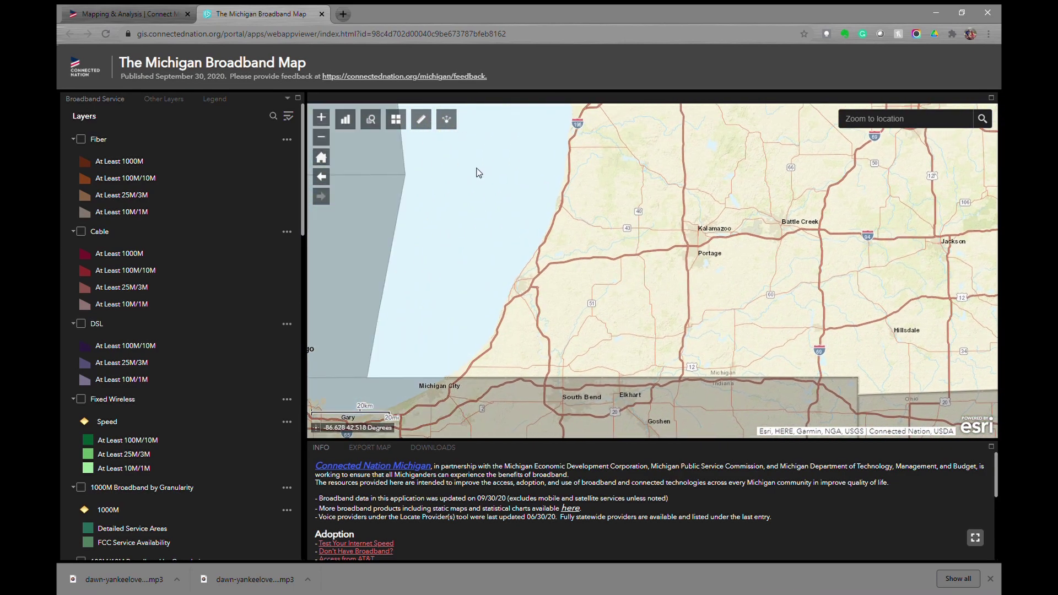
left_click(321, 158)
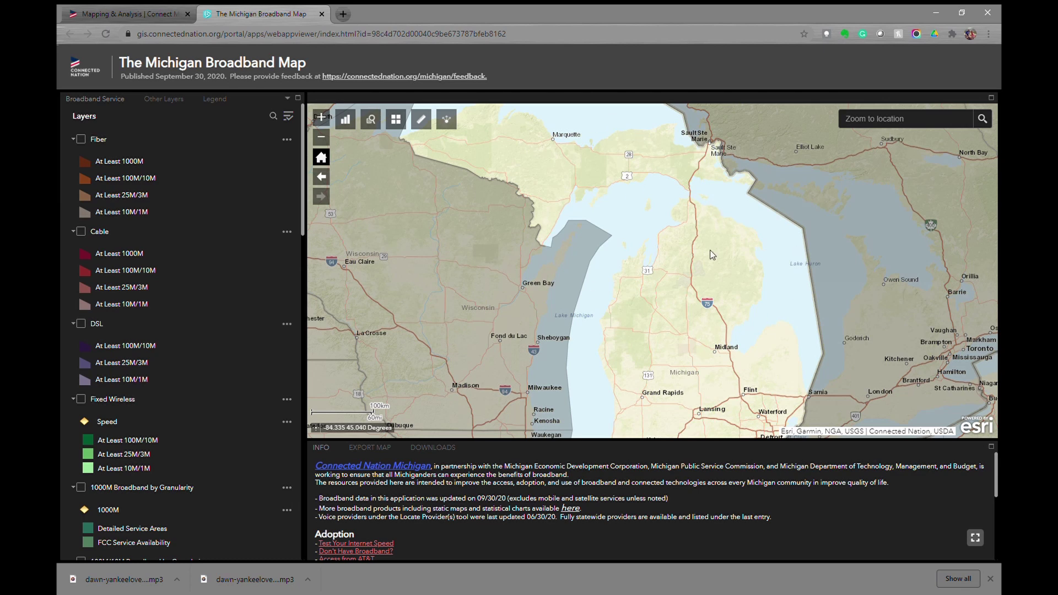
- Pan to Gladstone and Escanaba, reset to full Michigan, and show the Basemap Gallery
scroll(641, 172, "up", 4)
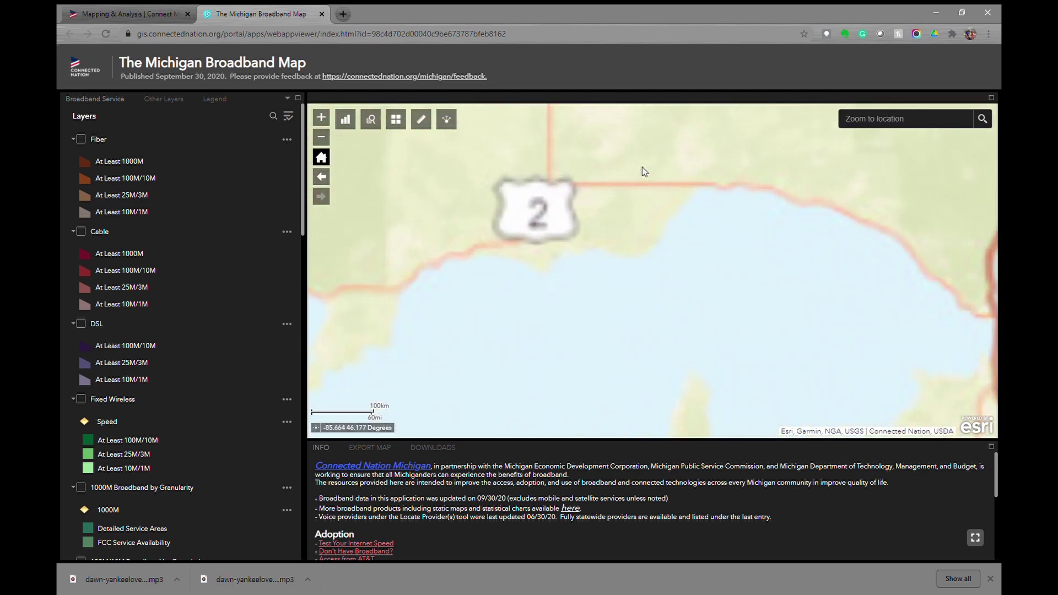
left_click_drag(399, 164, 737, 159)
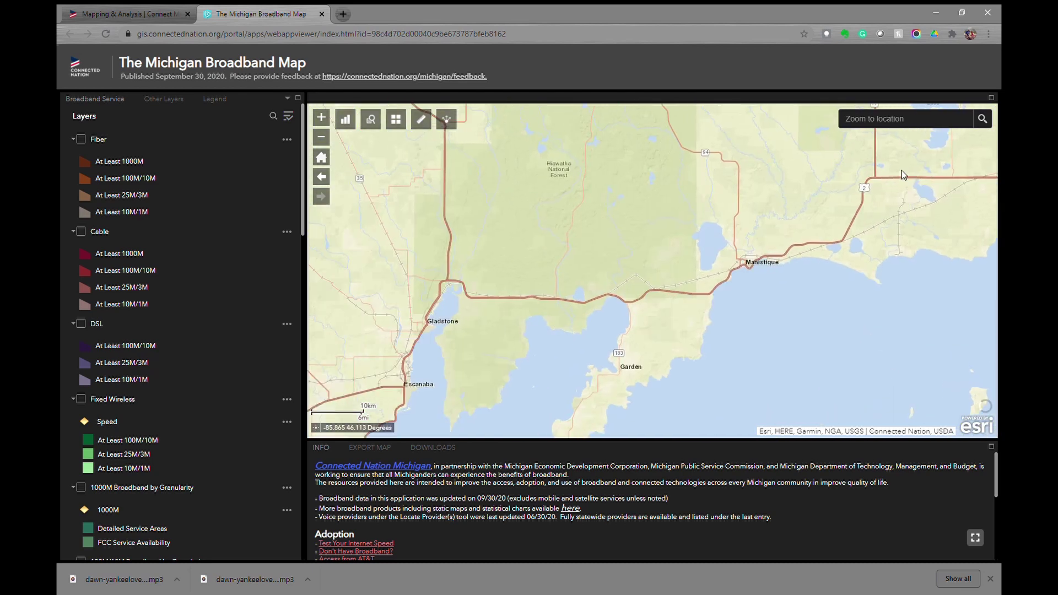
left_click(321, 158)
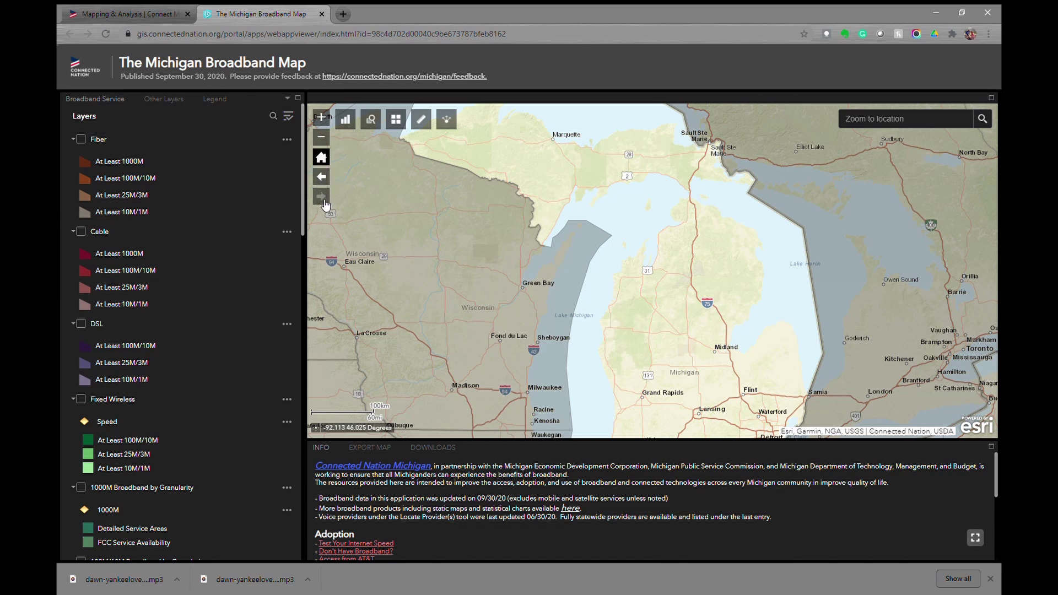
left_click(395, 119)
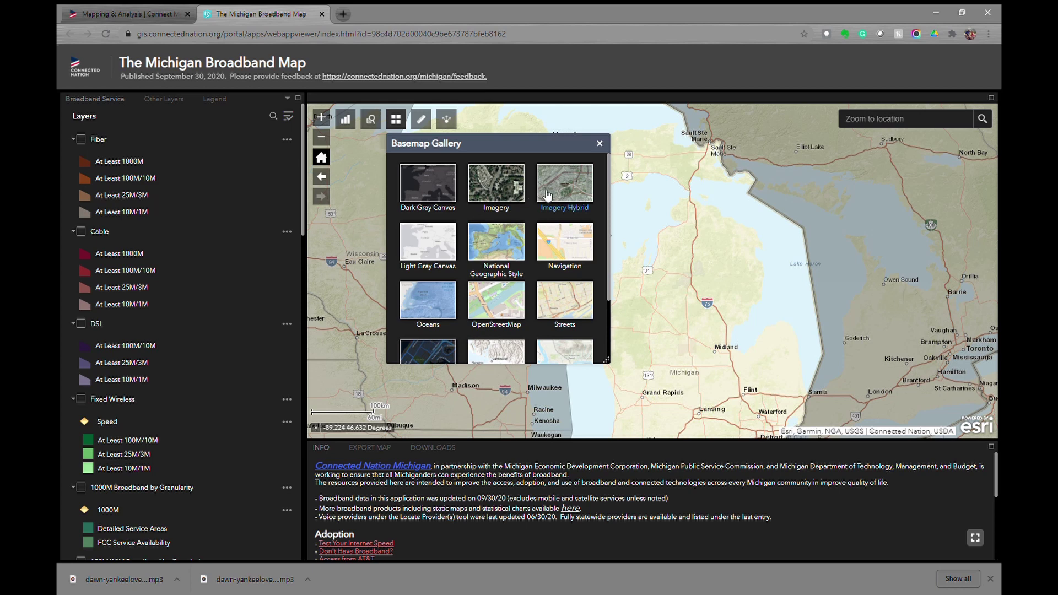
- Try the Light Gray Canvas basemap, then switch to Imagery Hybrid
left_click(429, 250)
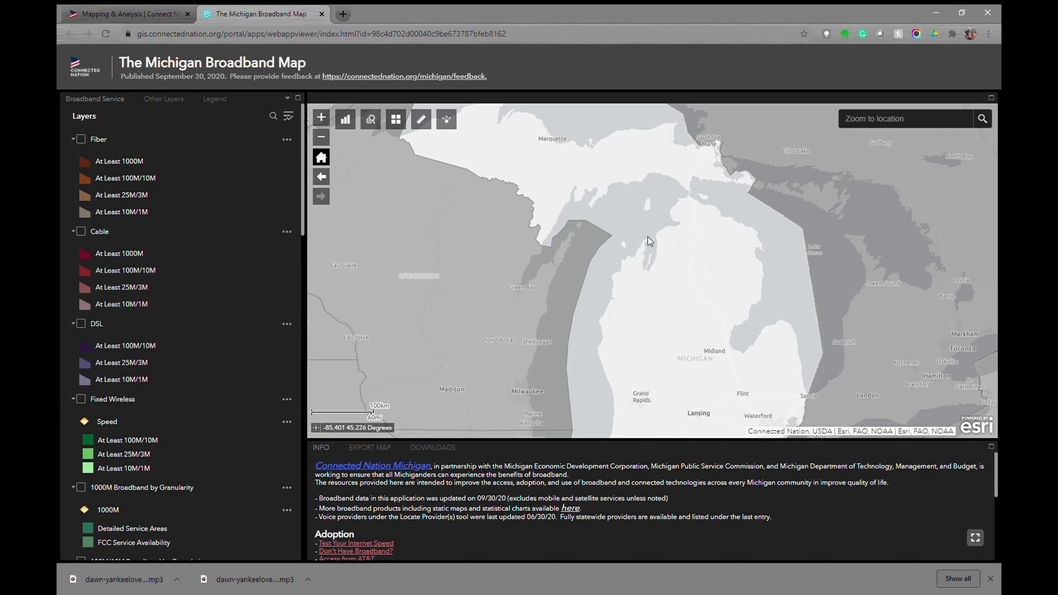
scroll(720, 241, "up", 4)
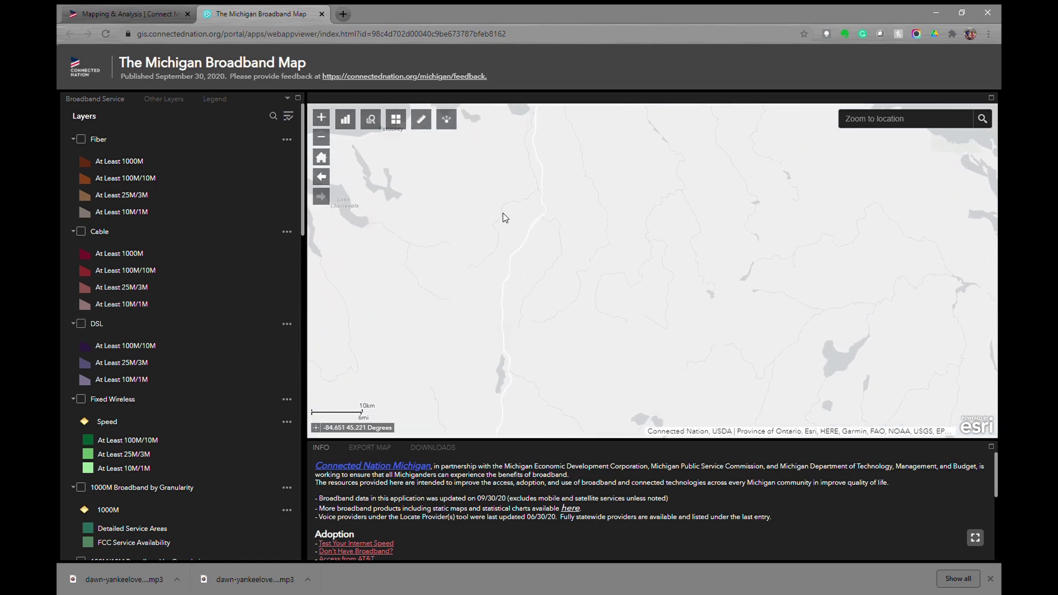
left_click(397, 120)
left_click(570, 195)
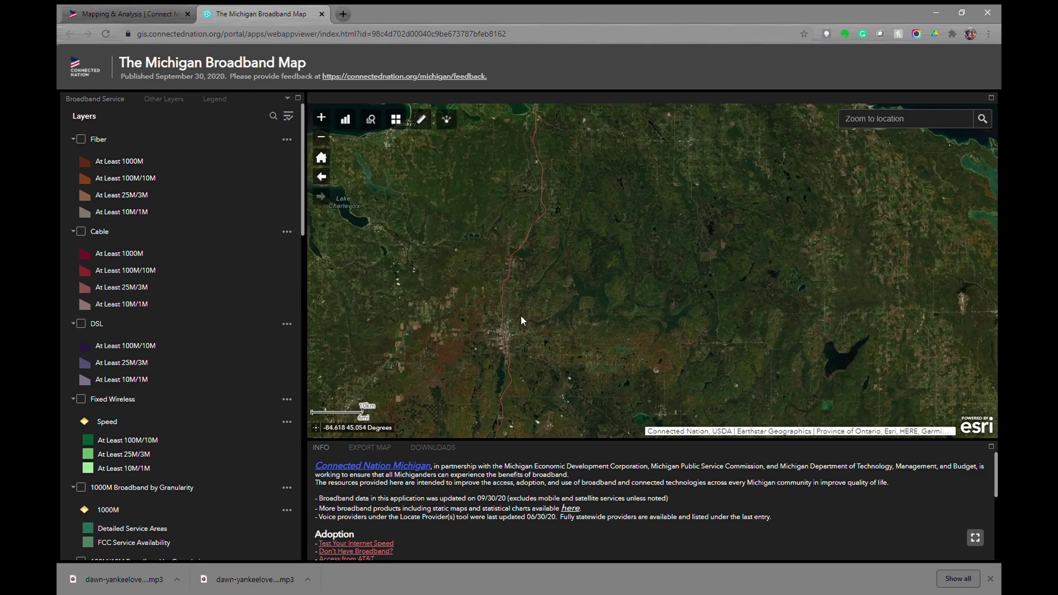
- Switch the basemap to Streets and return to the full Michigan extent
scroll(518, 337, "up", 2)
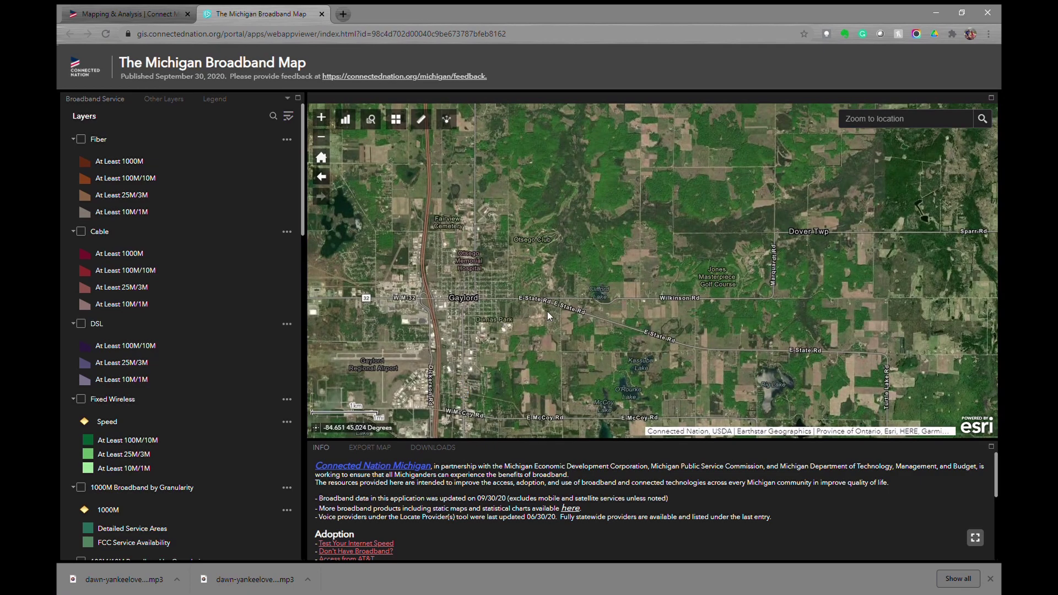
scroll(544, 318, "up", 2)
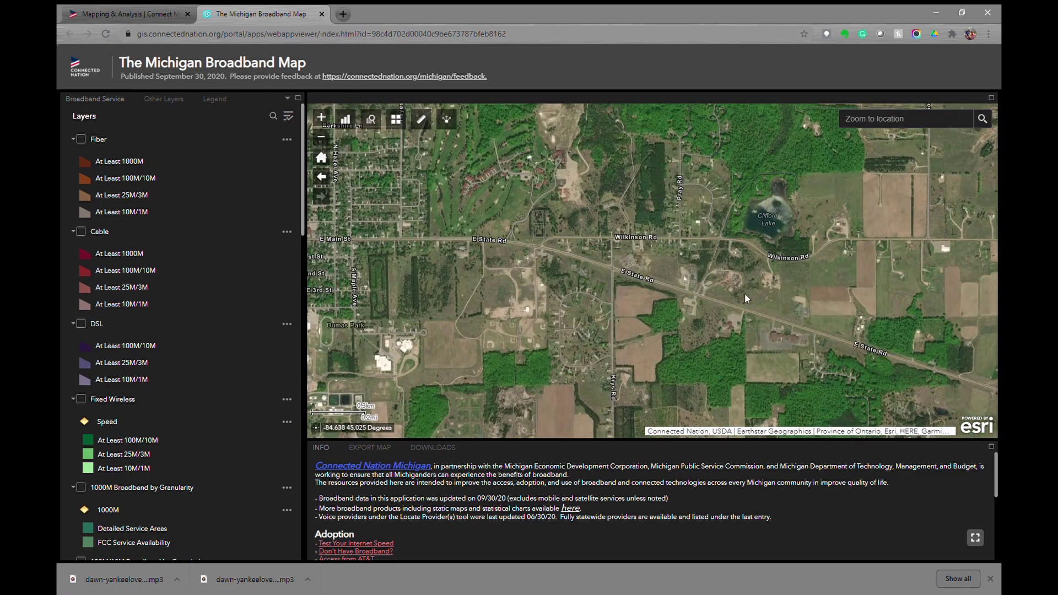
left_click(396, 119)
scroll(488, 304, "down", 3)
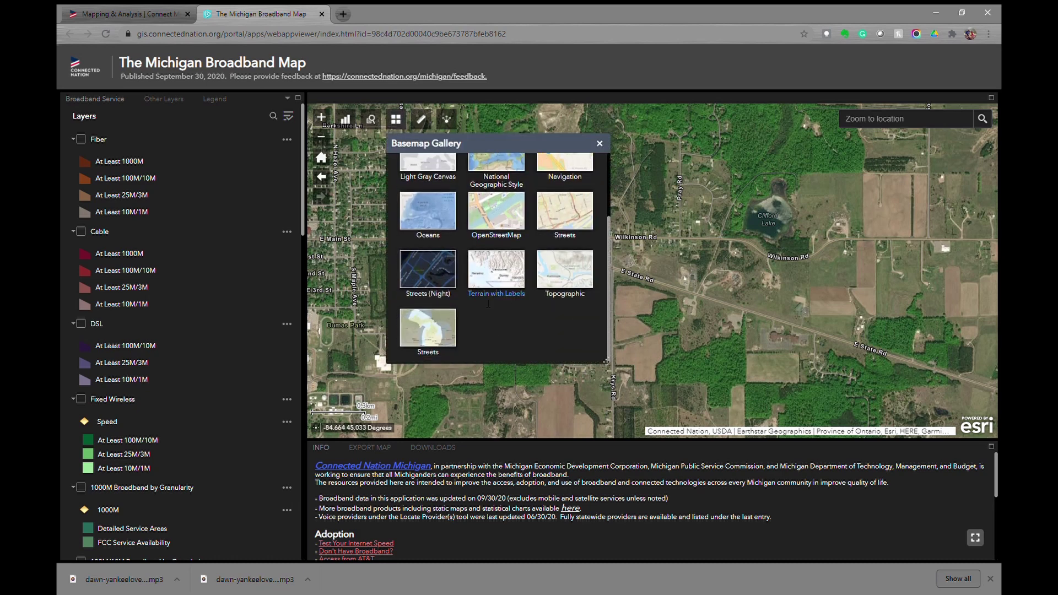
left_click(429, 336)
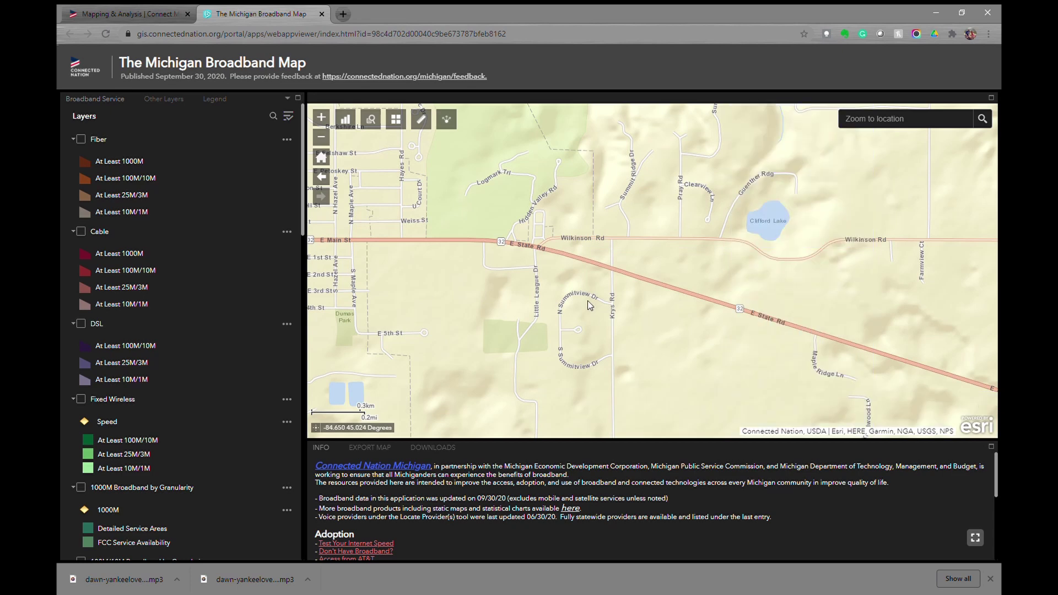
left_click(322, 158)
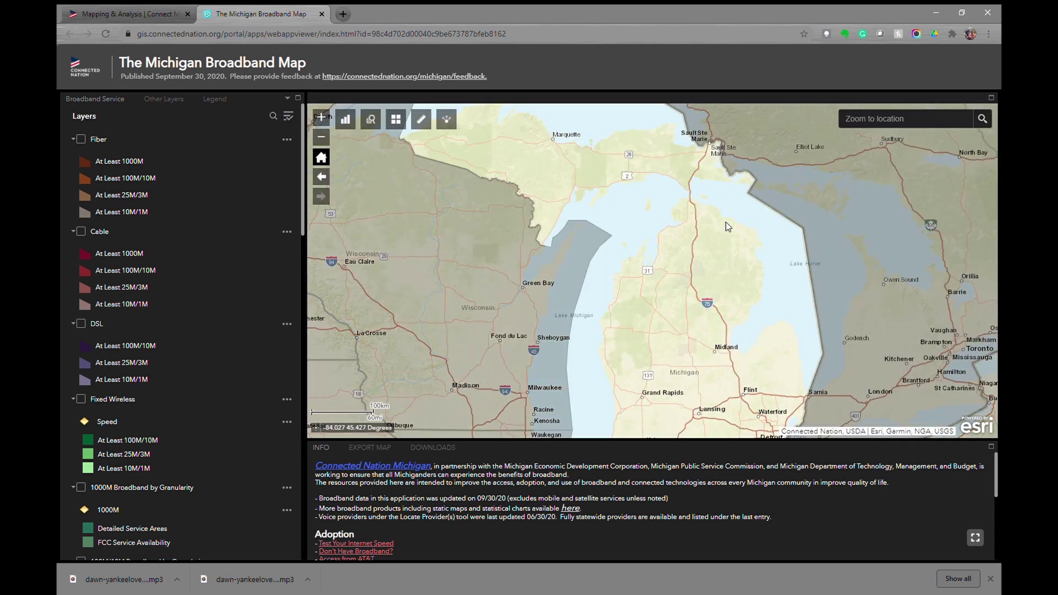
left_click(422, 120)
- Measure a 3.55-mile distance near W Pifer Rd in Miles, then clear it
left_click_drag(473, 145, 390, 147)
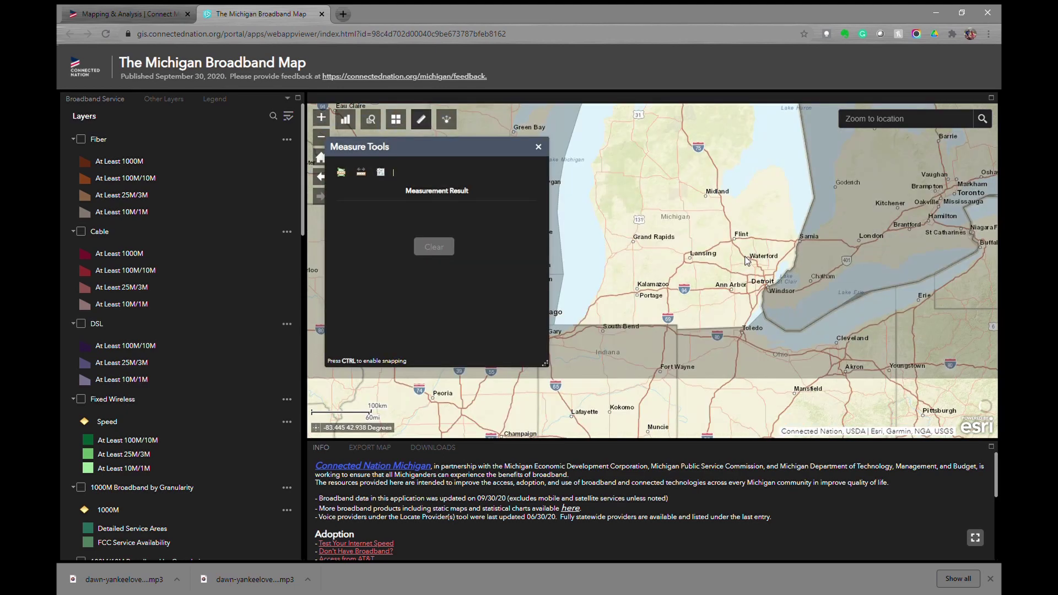
scroll(656, 281, "up", 4)
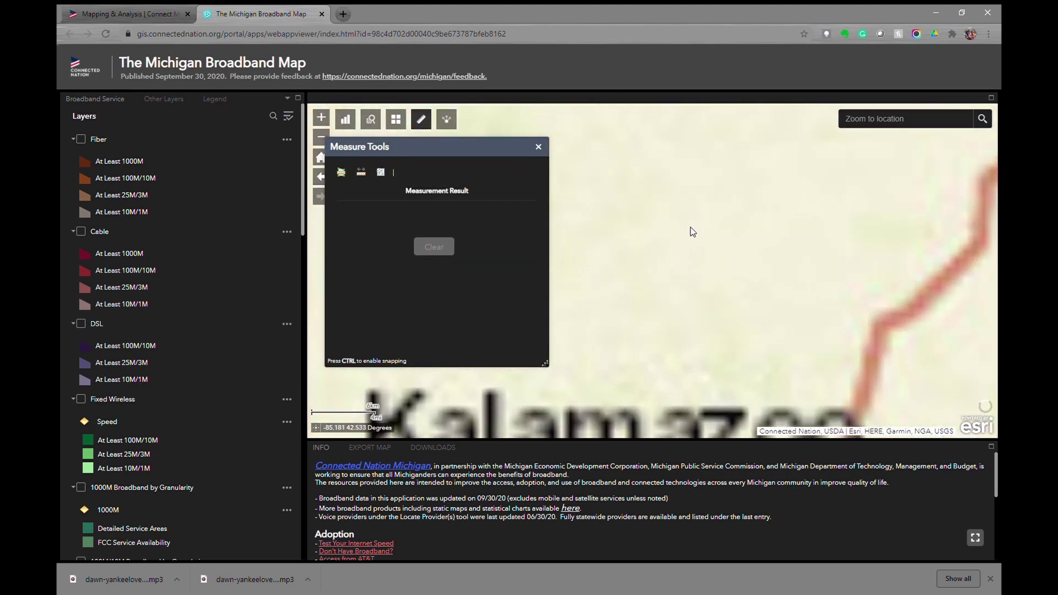
left_click(361, 172)
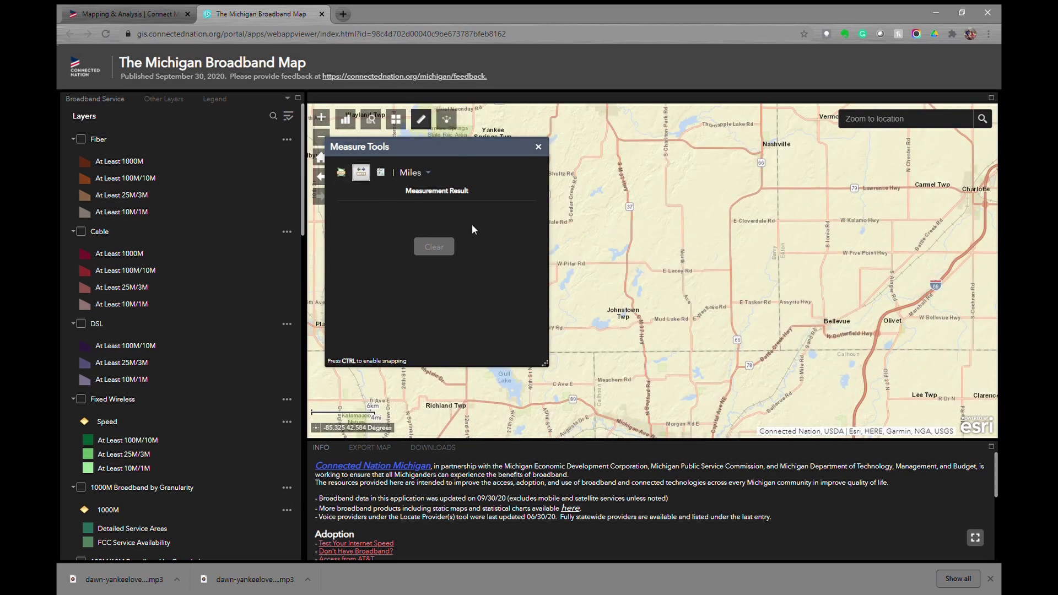
left_click(627, 261)
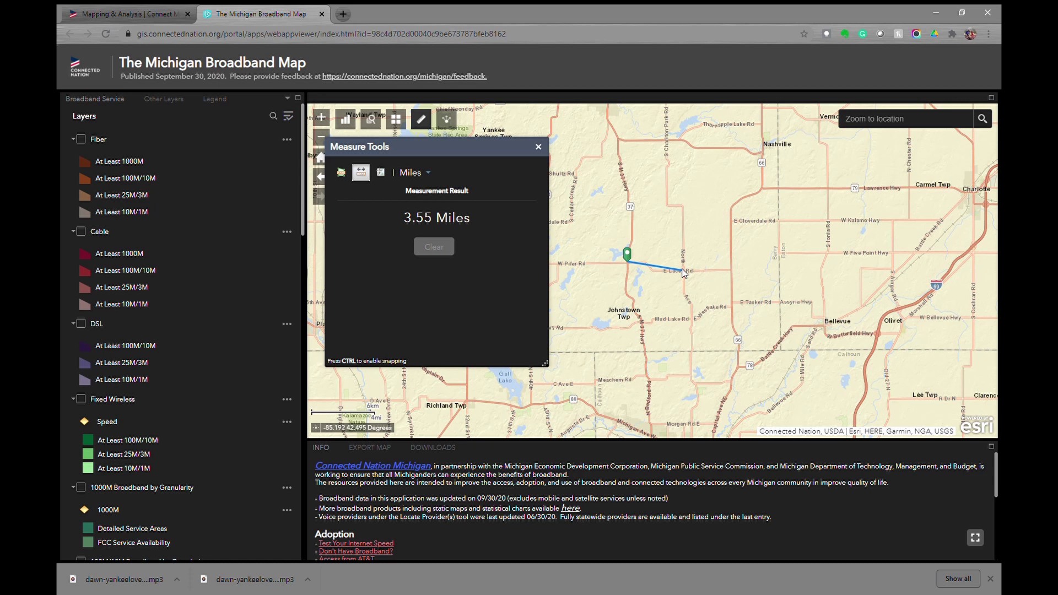
left_click(433, 246)
- Measure a five-corner area along E Lacey Rd in square miles, then clear it
left_click(341, 173)
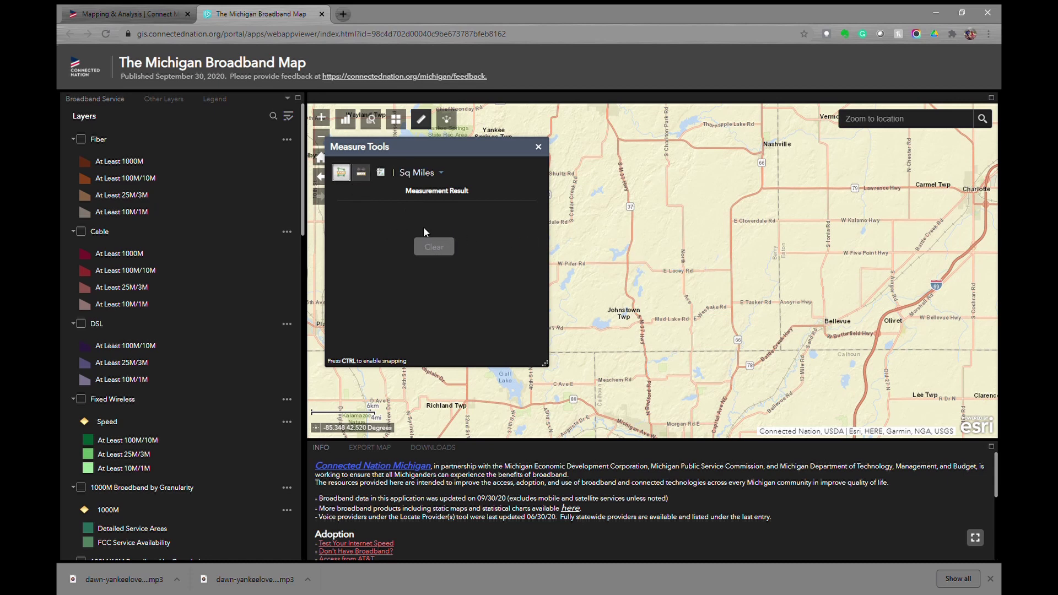
left_click(628, 263)
left_click(650, 267)
left_click(685, 271)
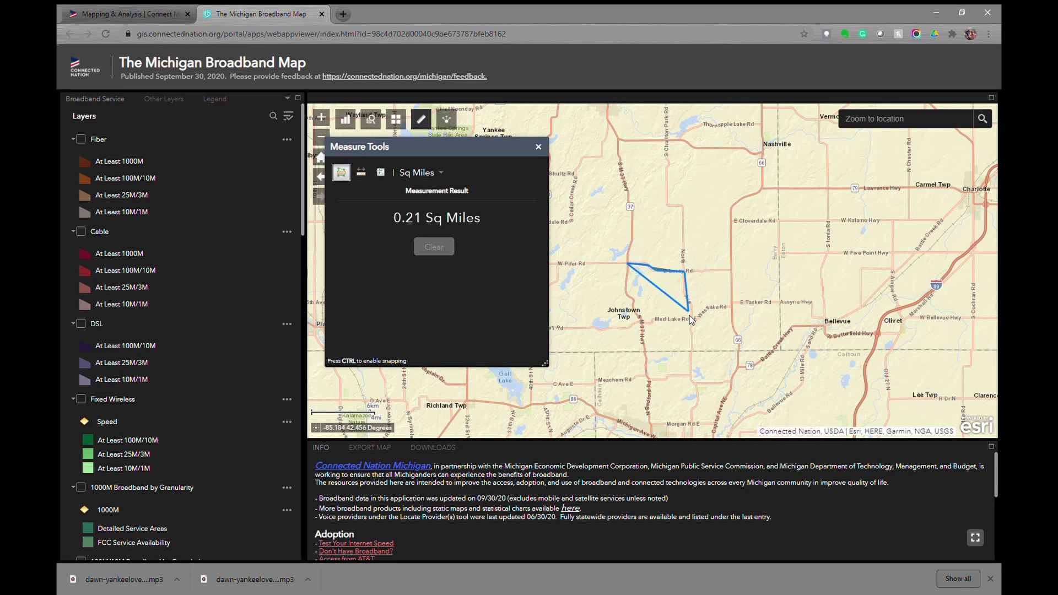
left_click(693, 351)
left_click(644, 352)
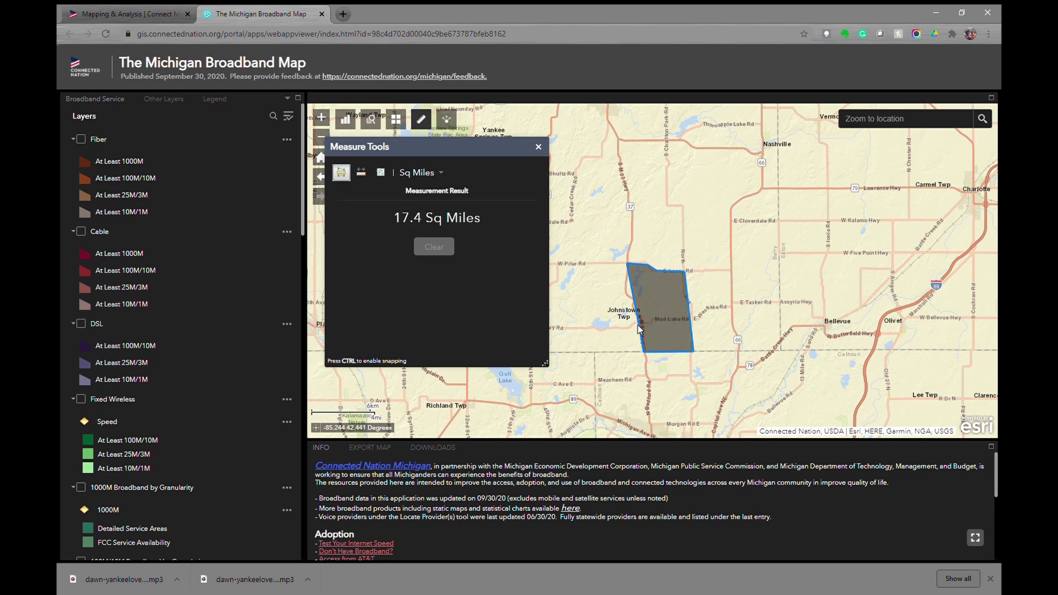
double_click(629, 293)
left_click(440, 257)
- Read a point's latitude and longitude near Johnstown Twp, clear it, and close Measure Tools
left_click(381, 173)
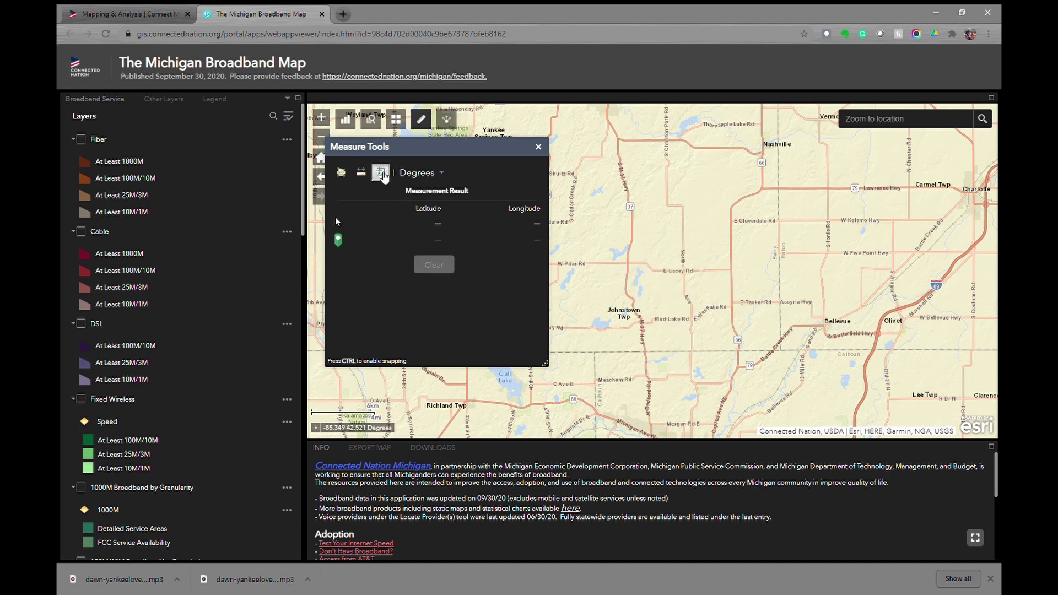
left_click(736, 268)
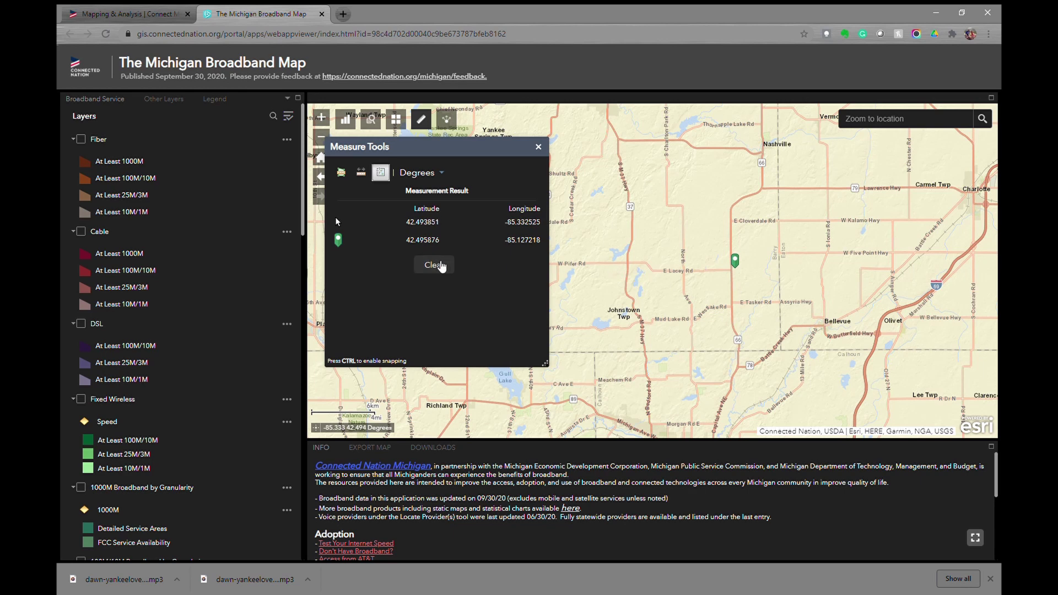
left_click(433, 266)
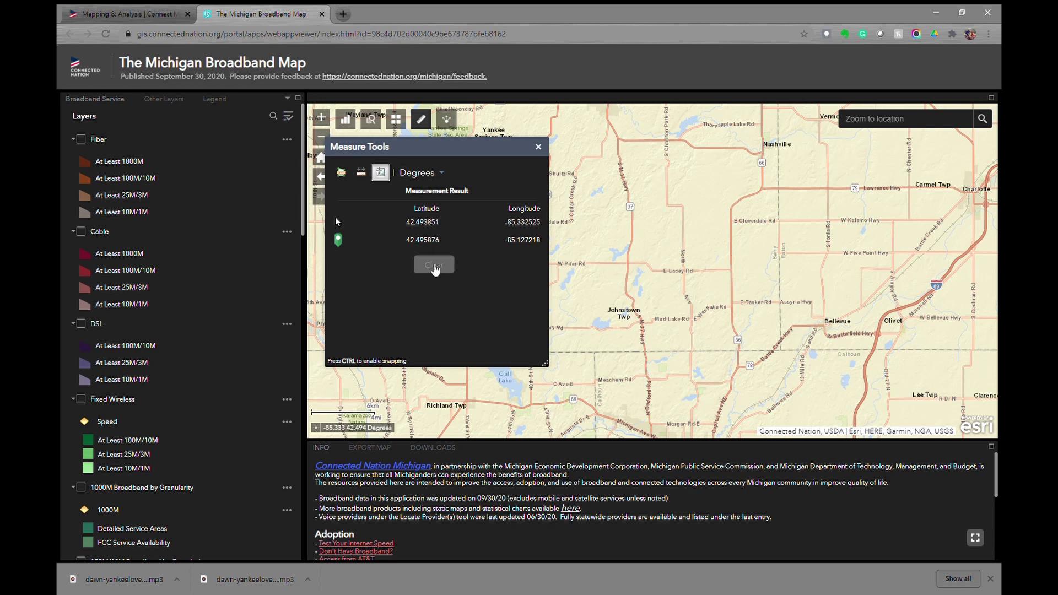
left_click(539, 147)
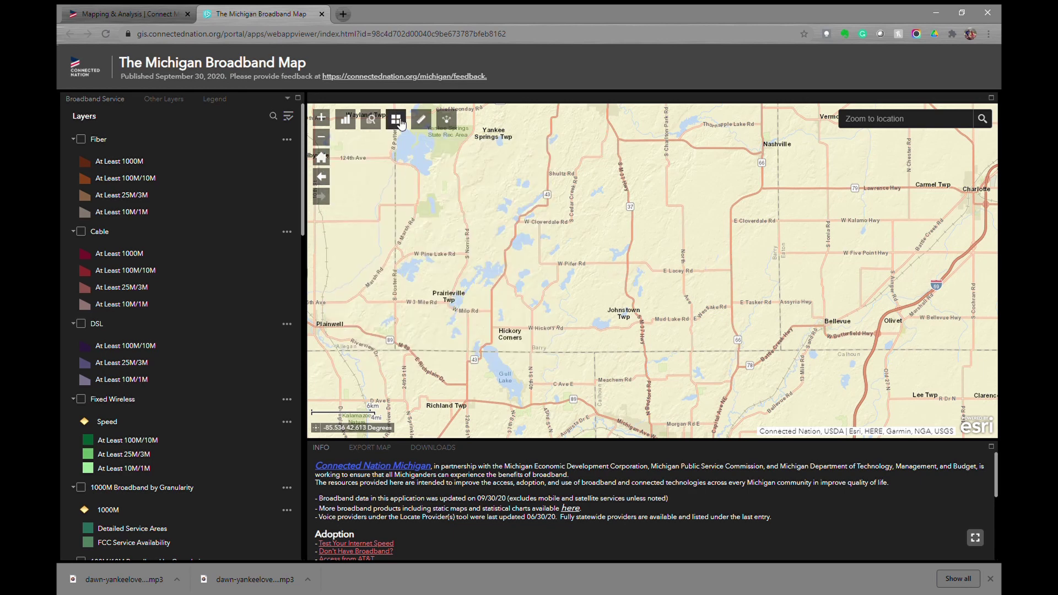
left_click(447, 119)
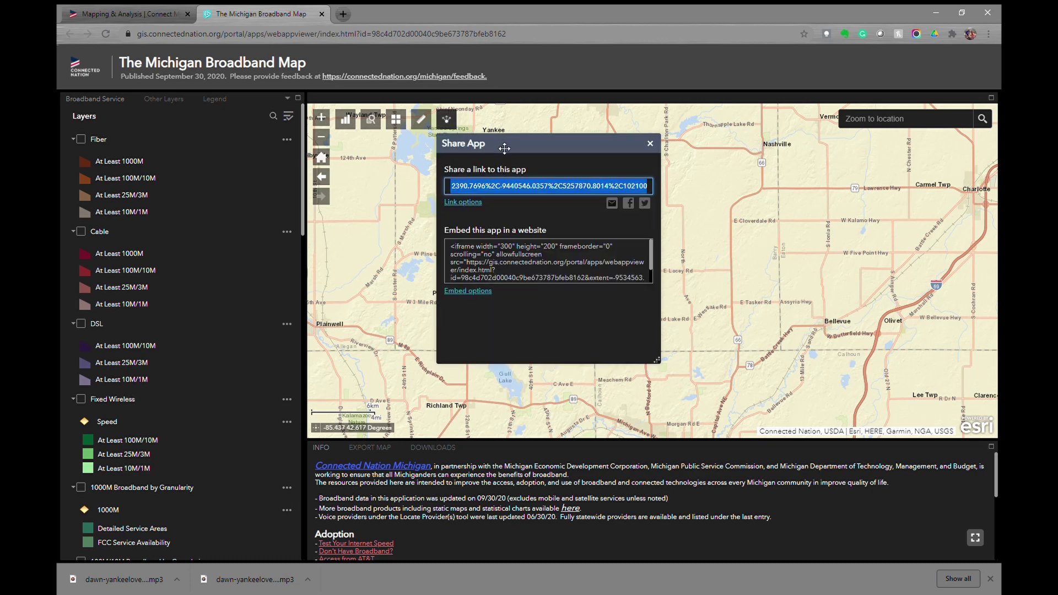
left_click(655, 146)
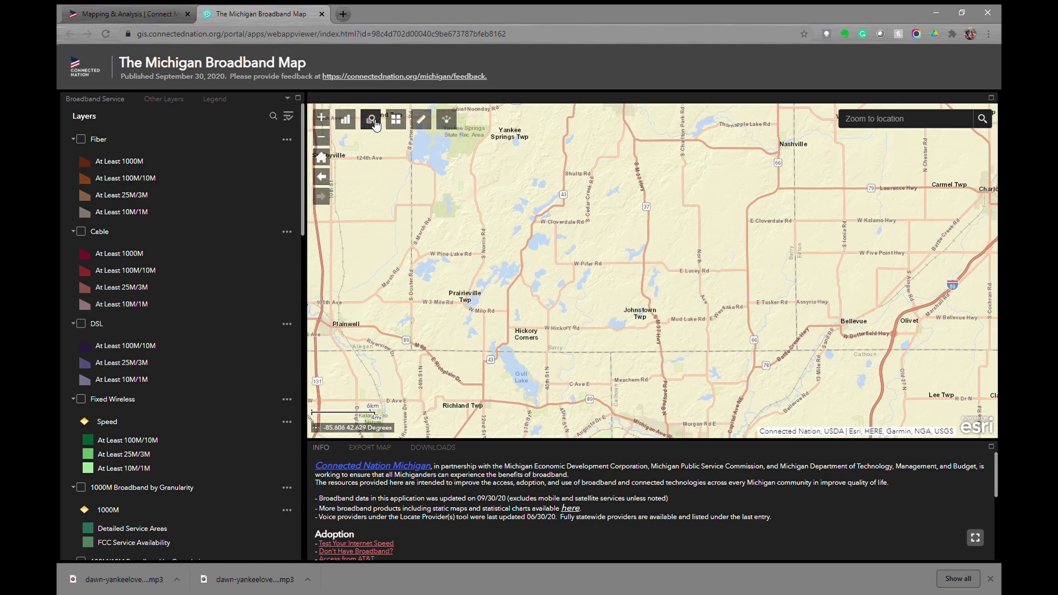
- Query Congressional Districts for District # 10 and apply it as a result layer
left_click(371, 120)
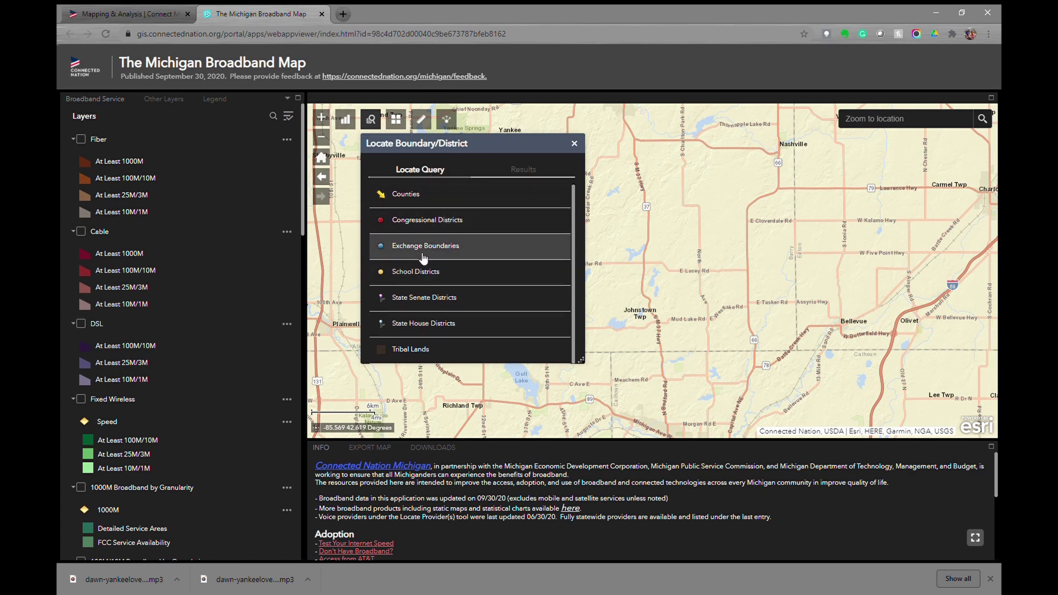
left_click(416, 230)
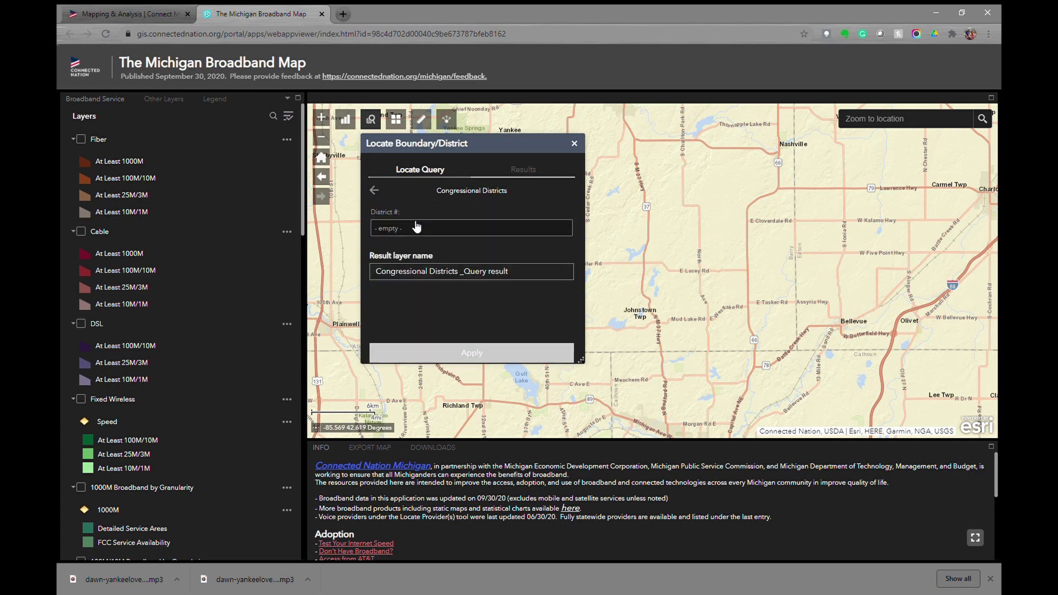
left_click(490, 228)
scroll(488, 327, "down", 2)
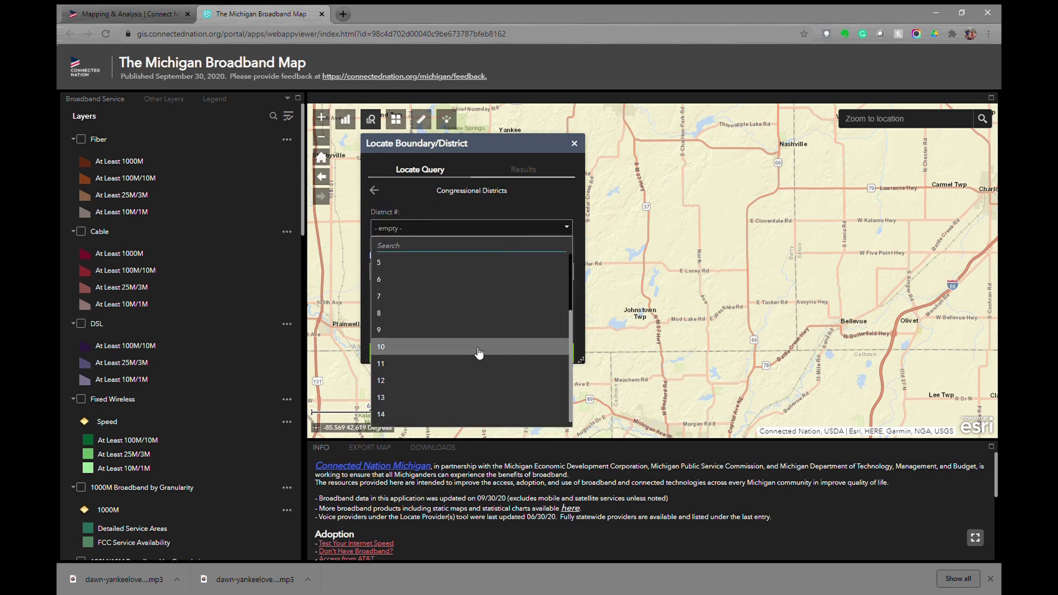
left_click(397, 351)
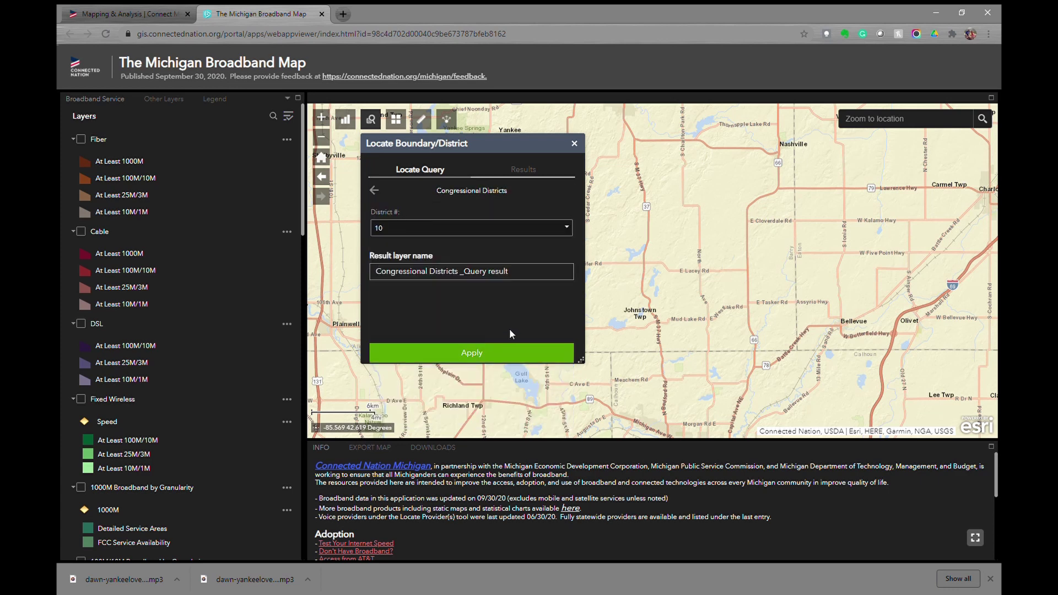
left_click(495, 358)
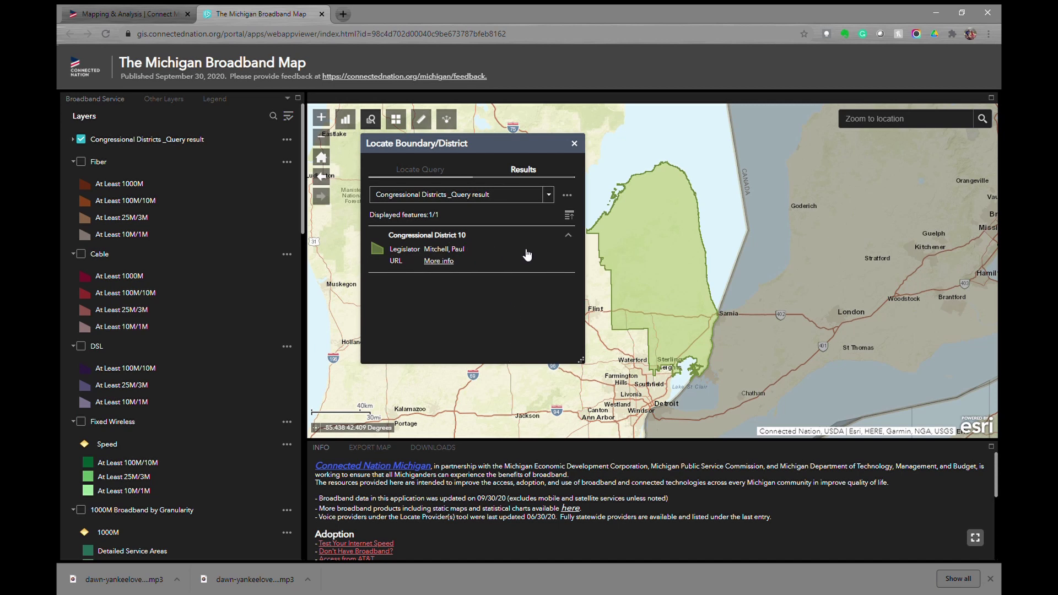
- Run a Counties boundary query for Gladwin county
left_click(419, 169)
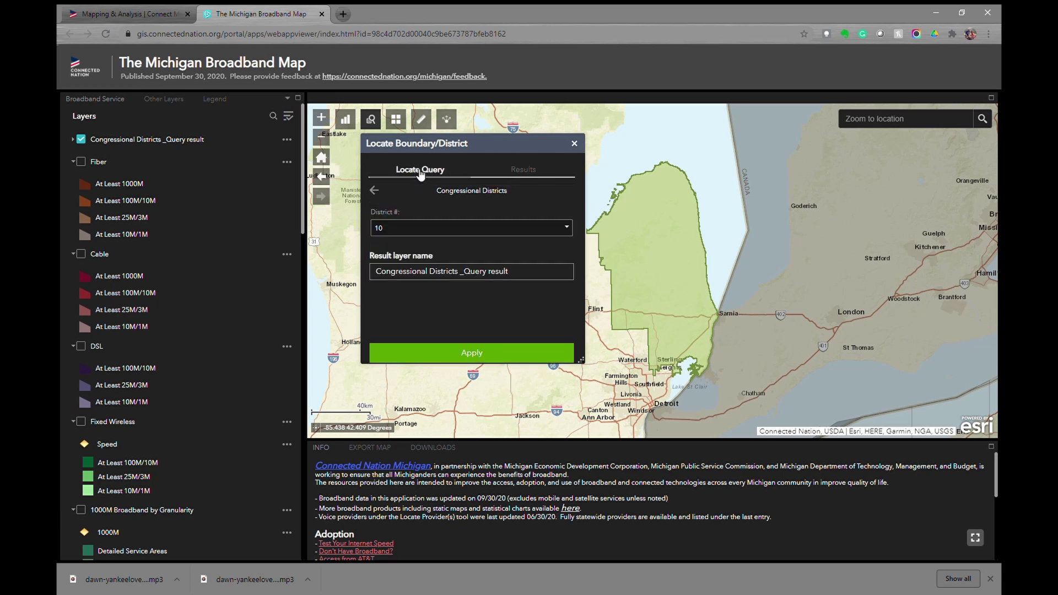
left_click(374, 191)
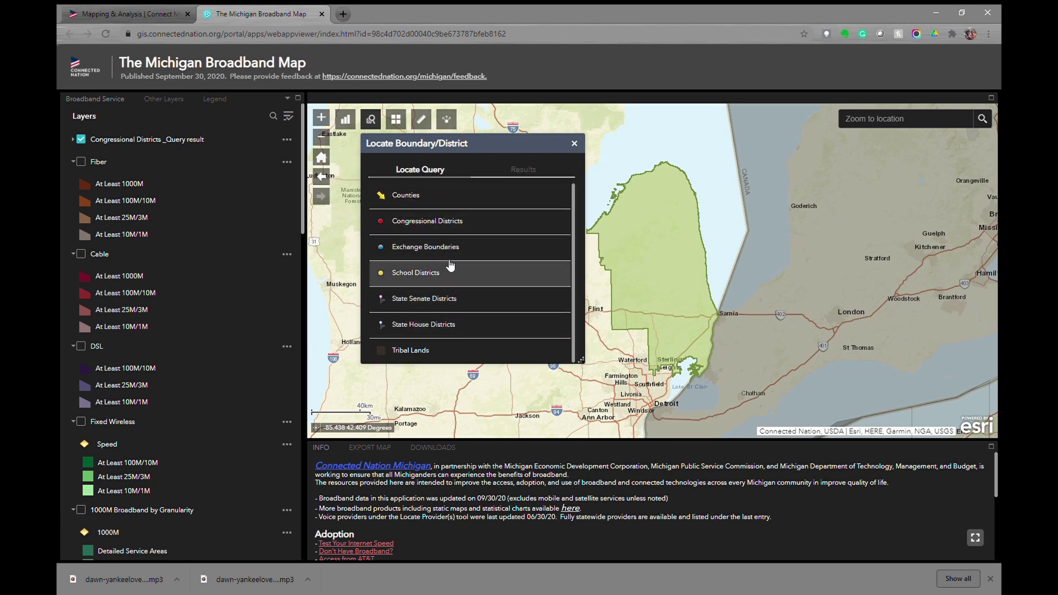
left_click(419, 198)
left_click(461, 236)
scroll(471, 358, "down", 6)
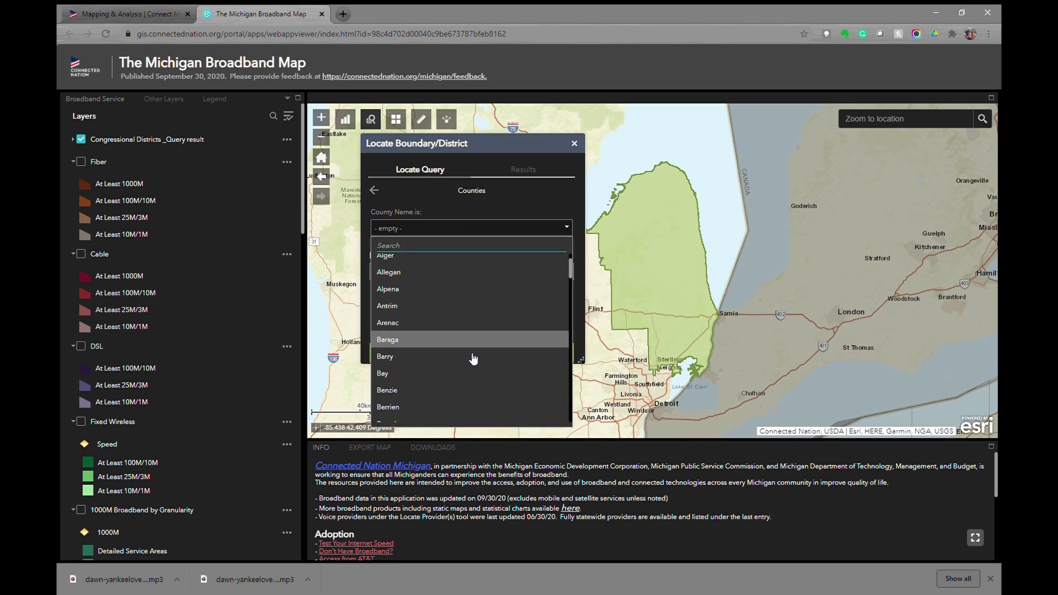
left_click(459, 367)
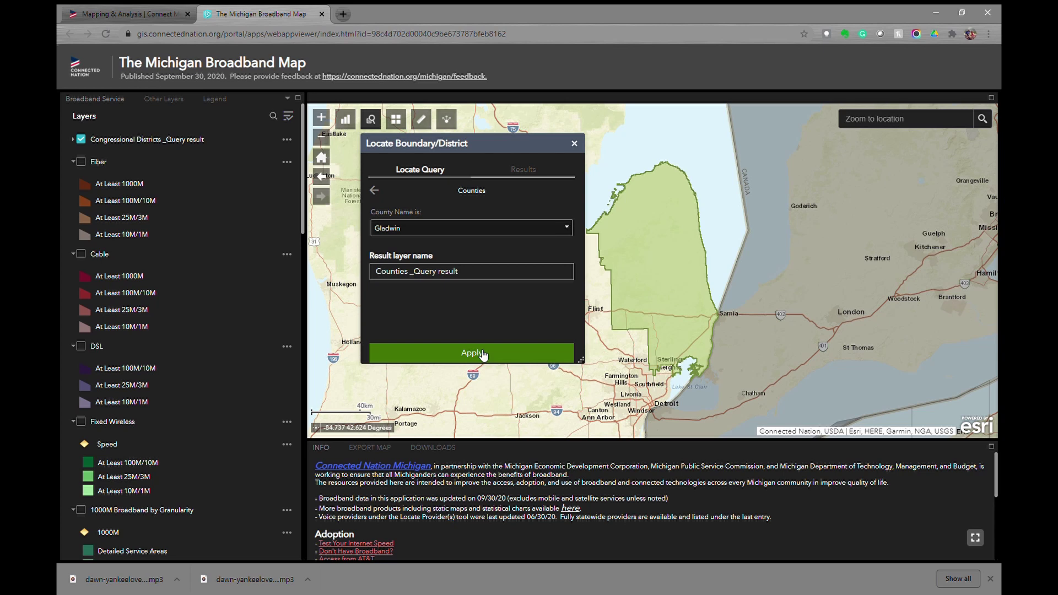
left_click(483, 354)
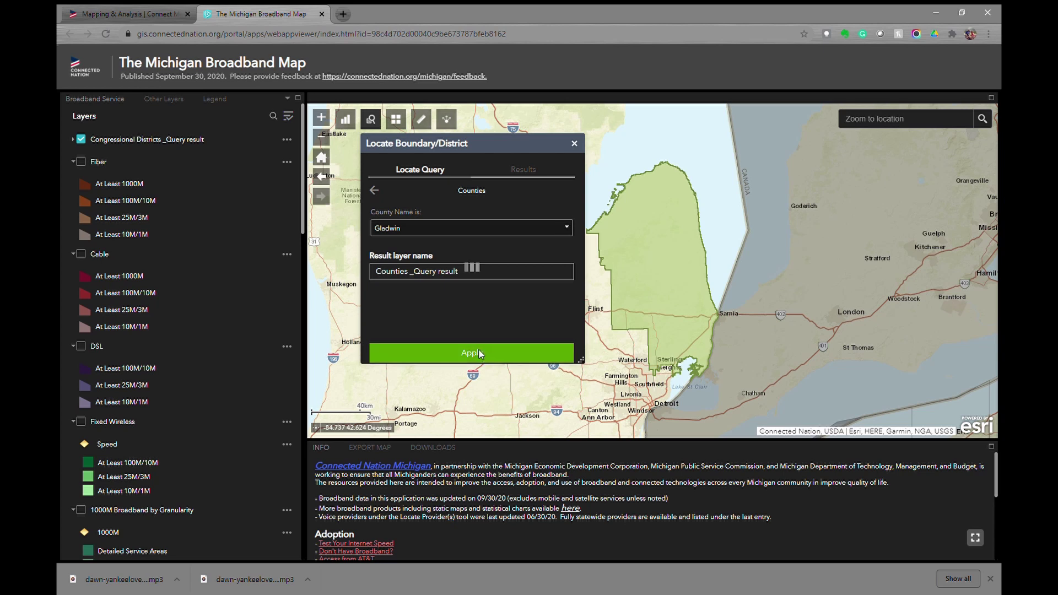
- Close the boundary dialog and briefly show, then hide, the Counties _Query result layer
left_click(575, 144)
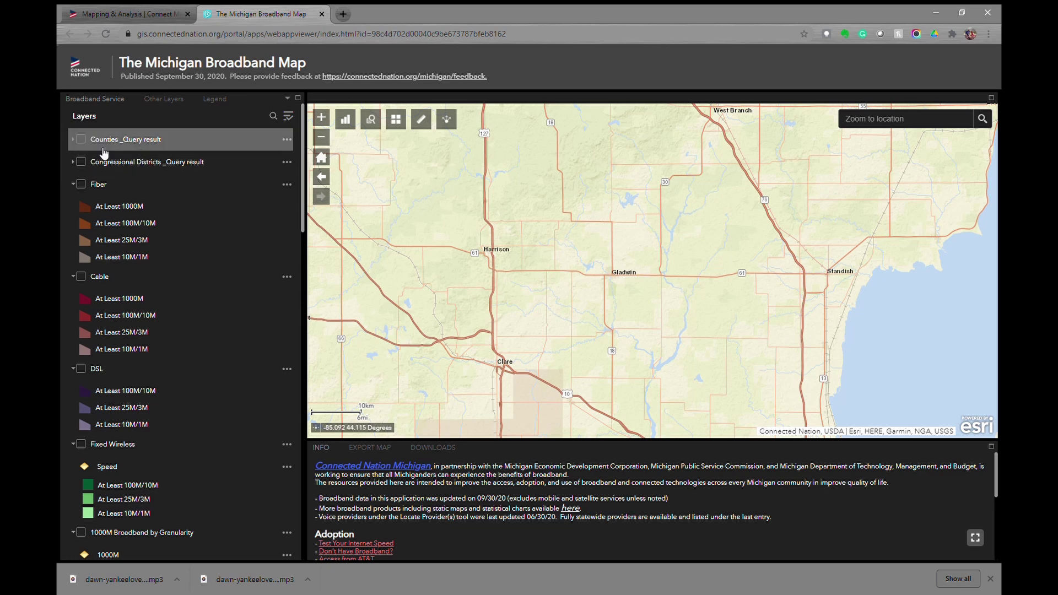
left_click(81, 141)
left_click(81, 141)
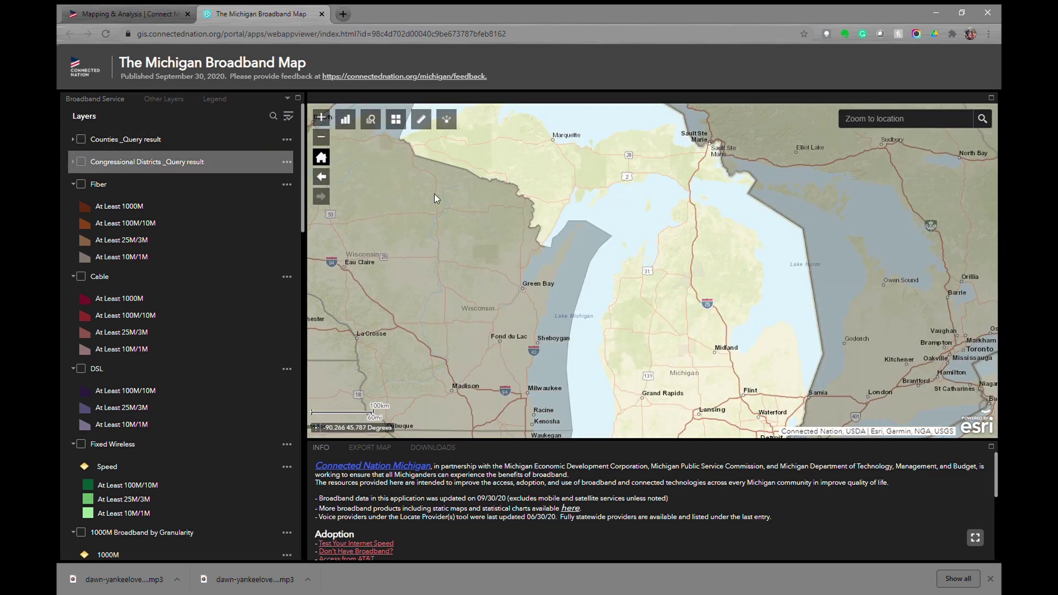
left_click(344, 121)
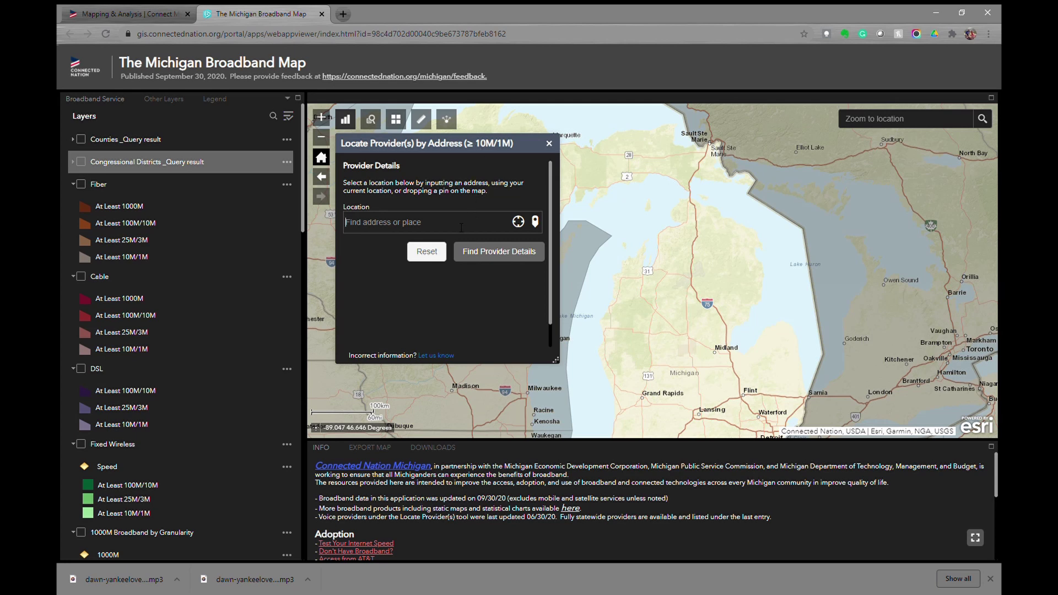
- List broadband providers for '100 E Main' in Gaylord, then reset the address search
left_click(461, 227)
type("10")
type("0 E Main")
key("Return")
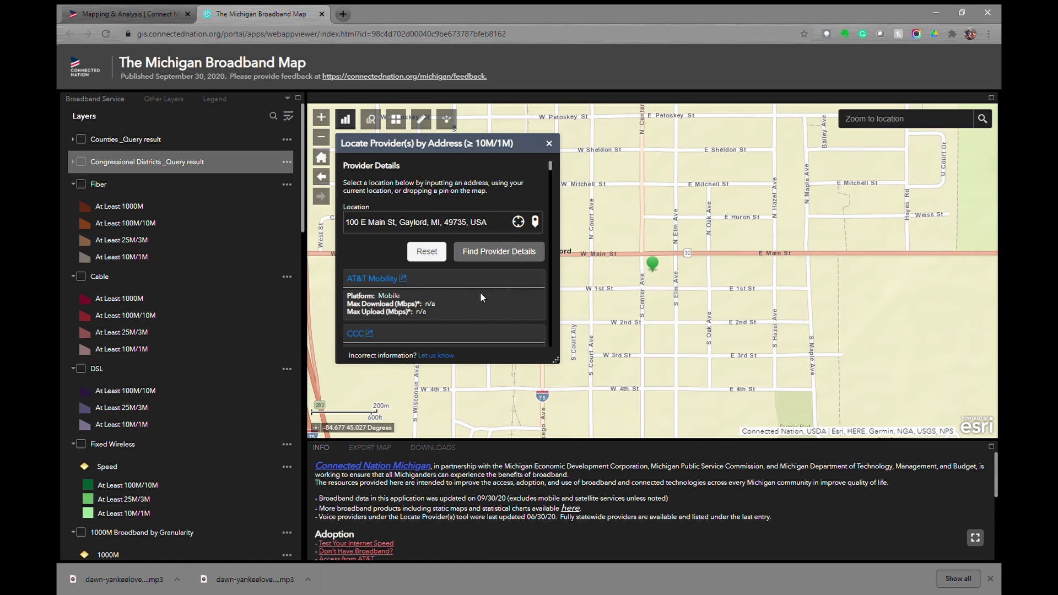
left_click(426, 252)
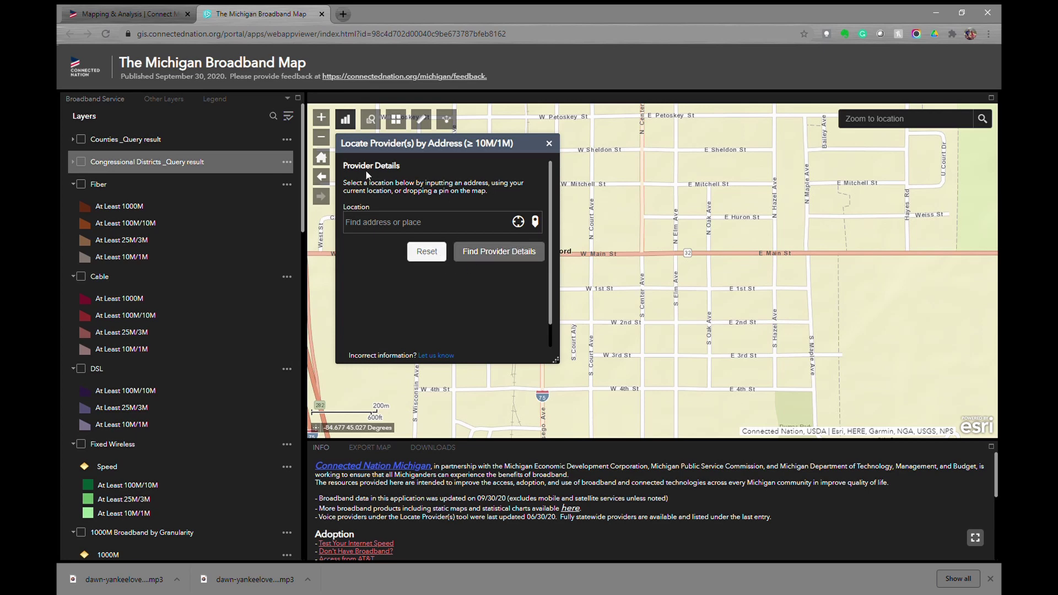
- Drop a pin near Ravenna to list its providers, then close the lookup and return statewide
left_click(322, 158)
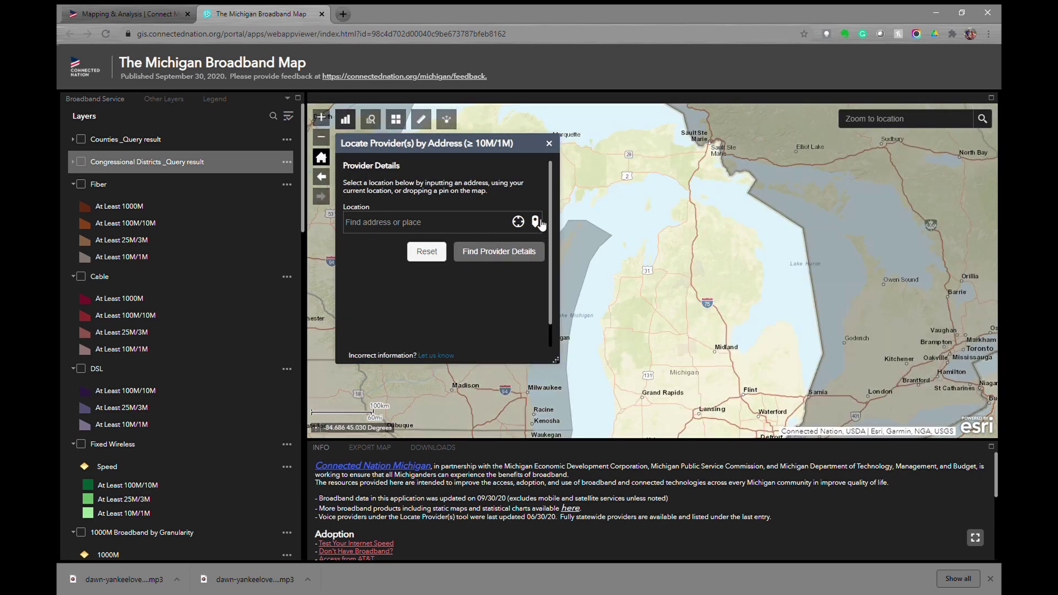
left_click(541, 222)
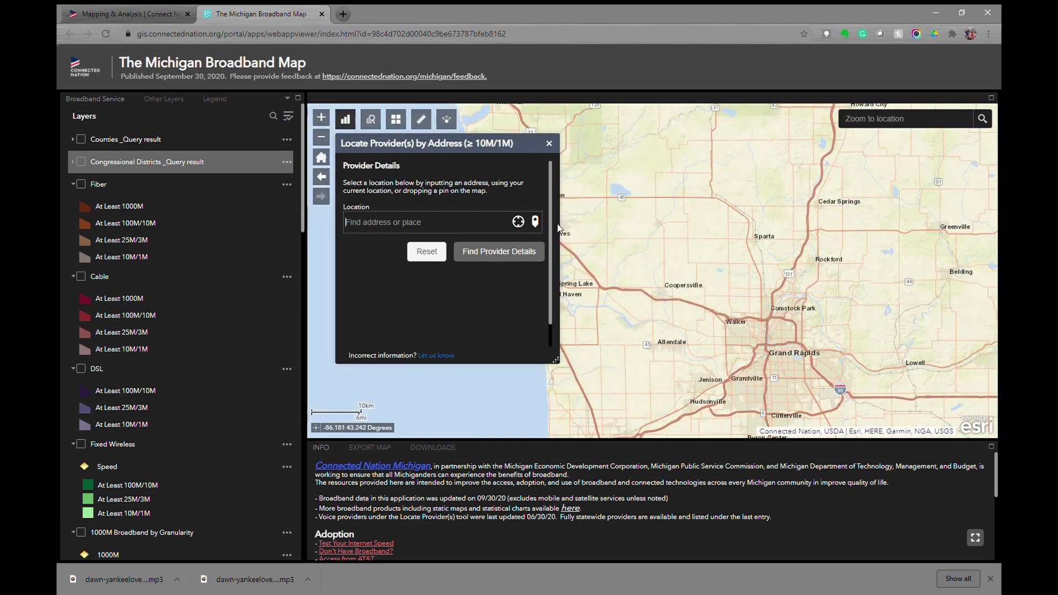
left_click(607, 240)
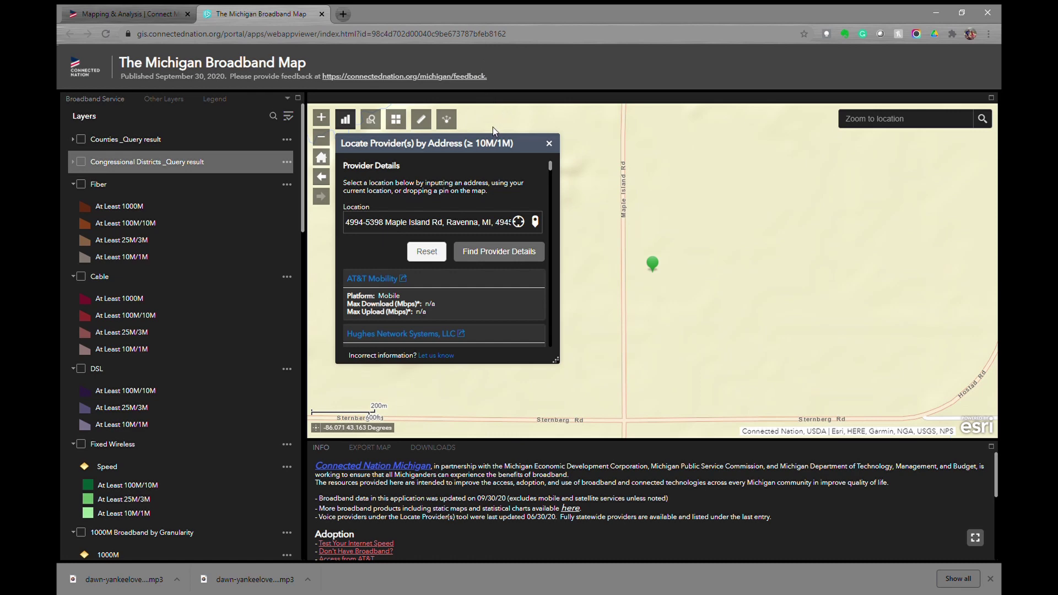
left_click(549, 143)
left_click(321, 157)
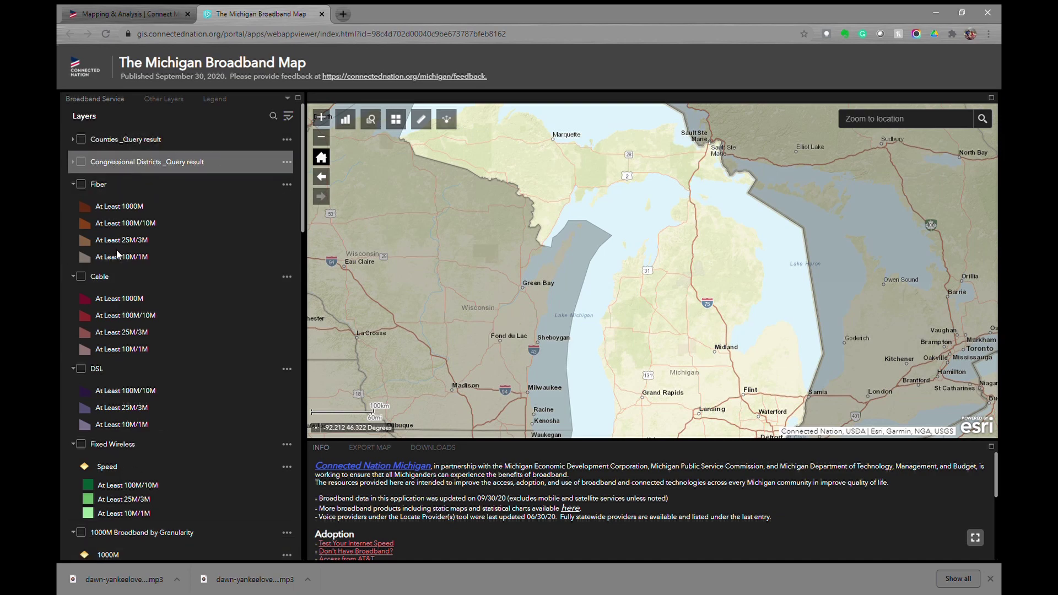
- Briefly show, then hide, the Counties and Congressional Districts query result layers
scroll(116, 297, "down", 9)
scroll(111, 294, "down", 5)
scroll(117, 289, "up", 15)
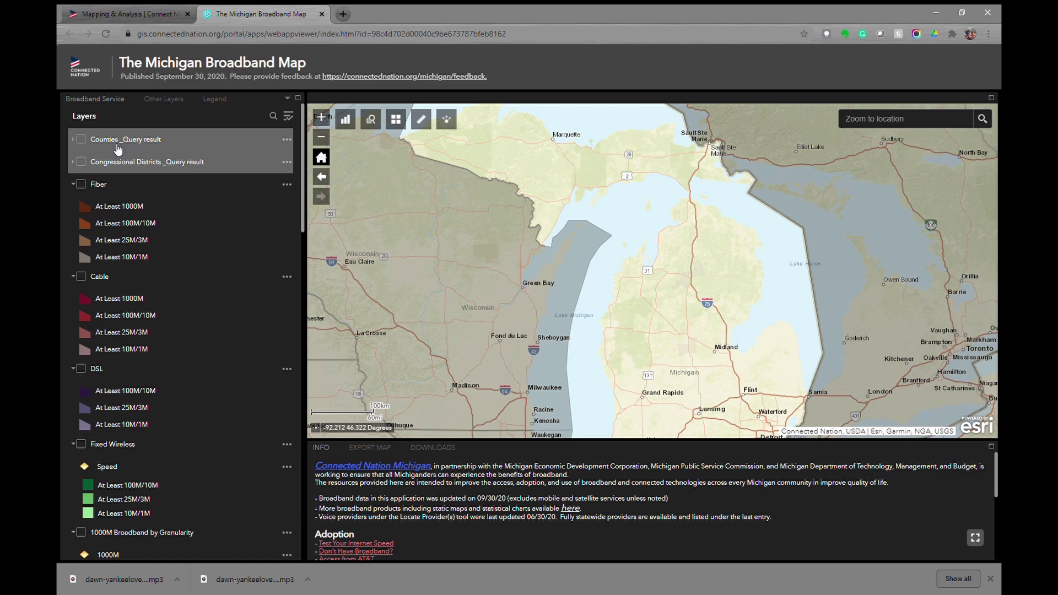
left_click(81, 140)
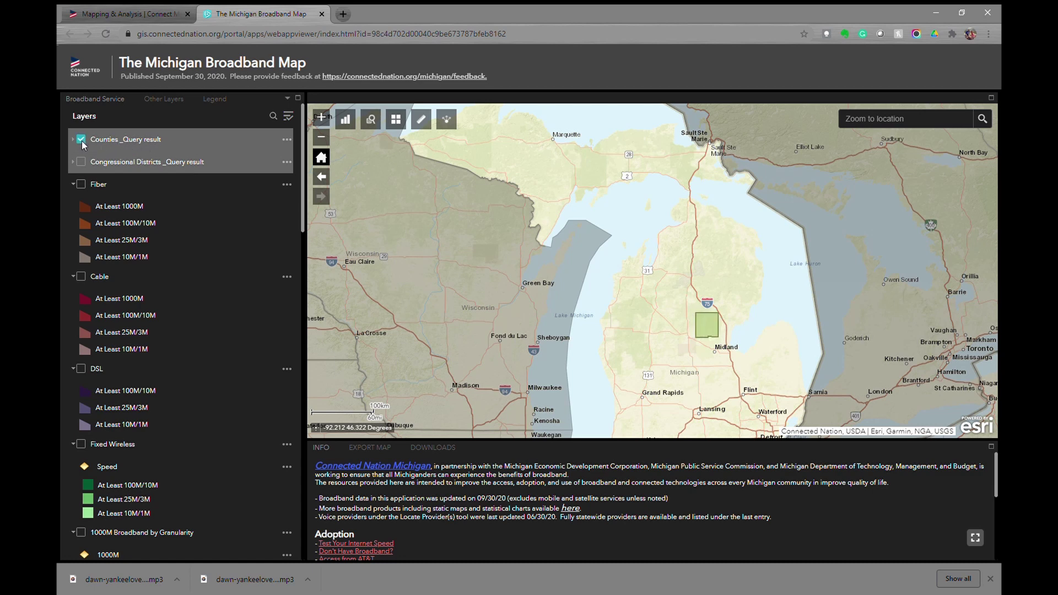
left_click(81, 141)
left_click(81, 164)
left_click(82, 163)
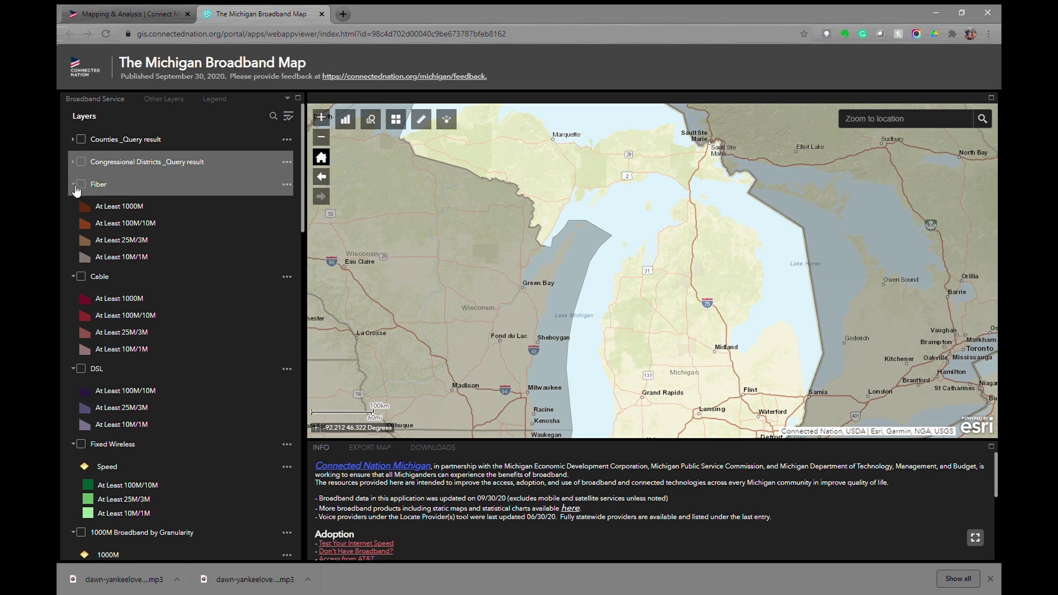
- Show Fiber coverage over lower Michigan and check the Fiber layer's Transparency option
left_click(74, 186)
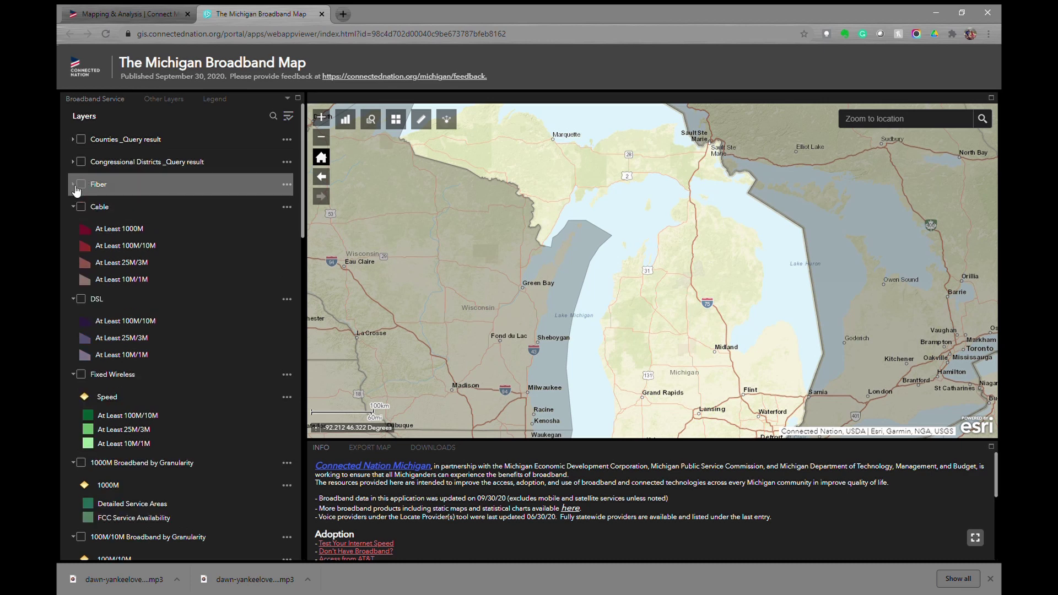
left_click(73, 185)
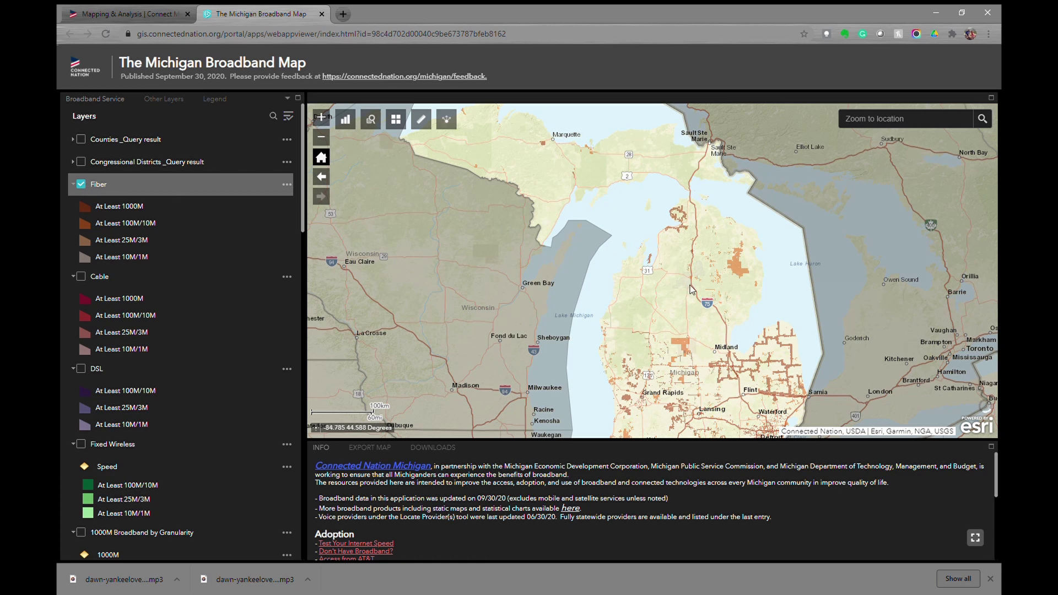
left_click_drag(701, 281, 686, 240)
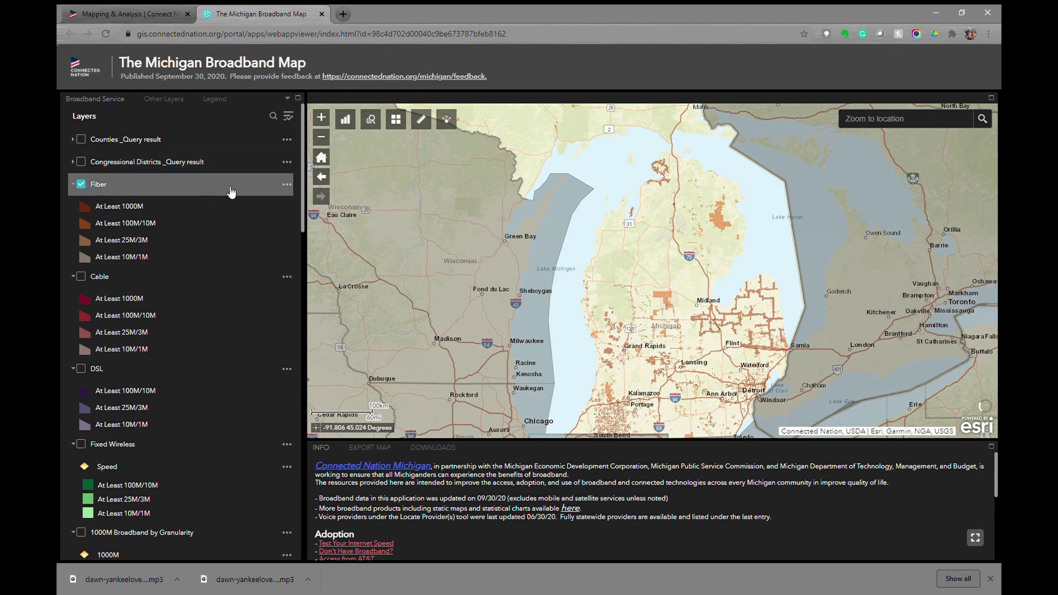
left_click(287, 185)
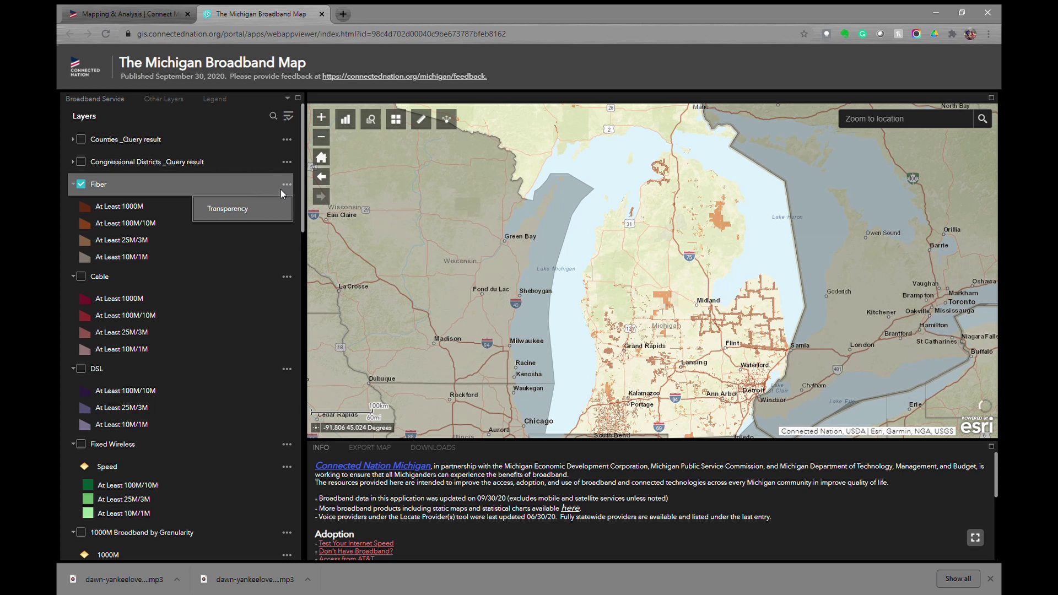
left_click(286, 190)
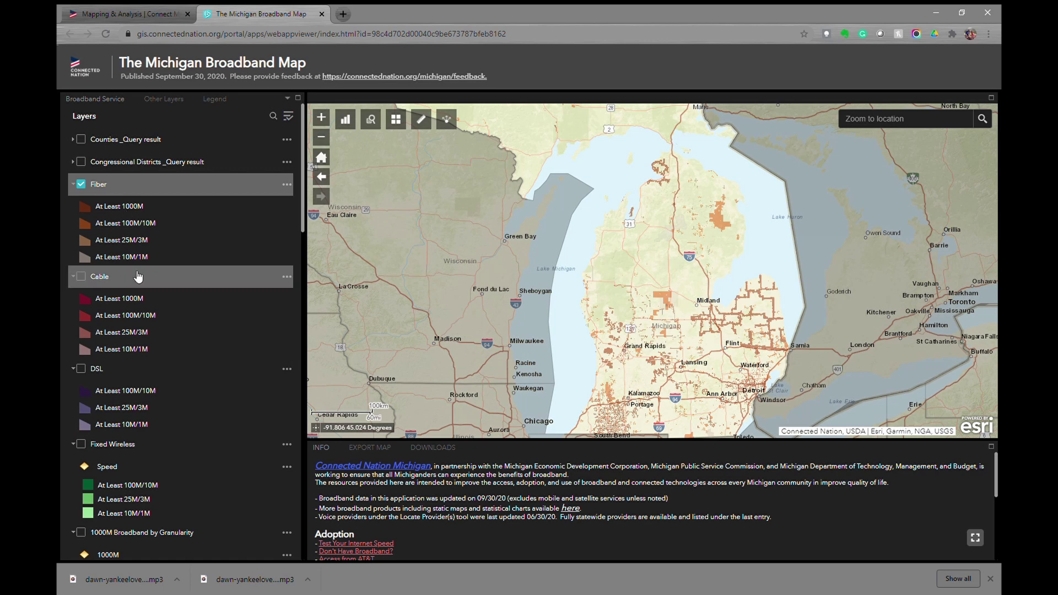
- Switch off Fiber and preview Cable coverage on the map, then hide Cable
left_click(81, 185)
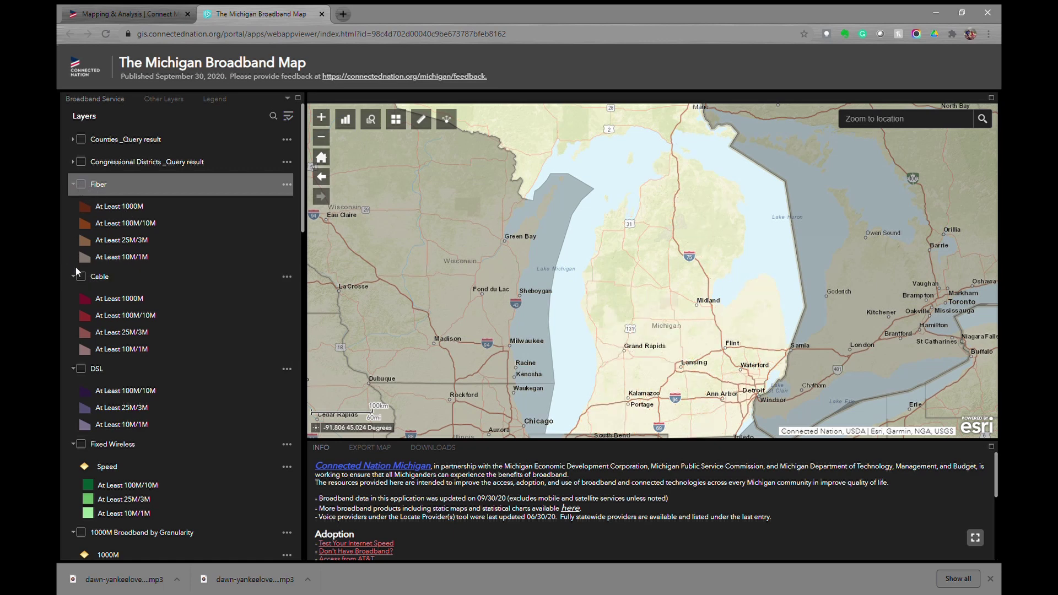
left_click(83, 278)
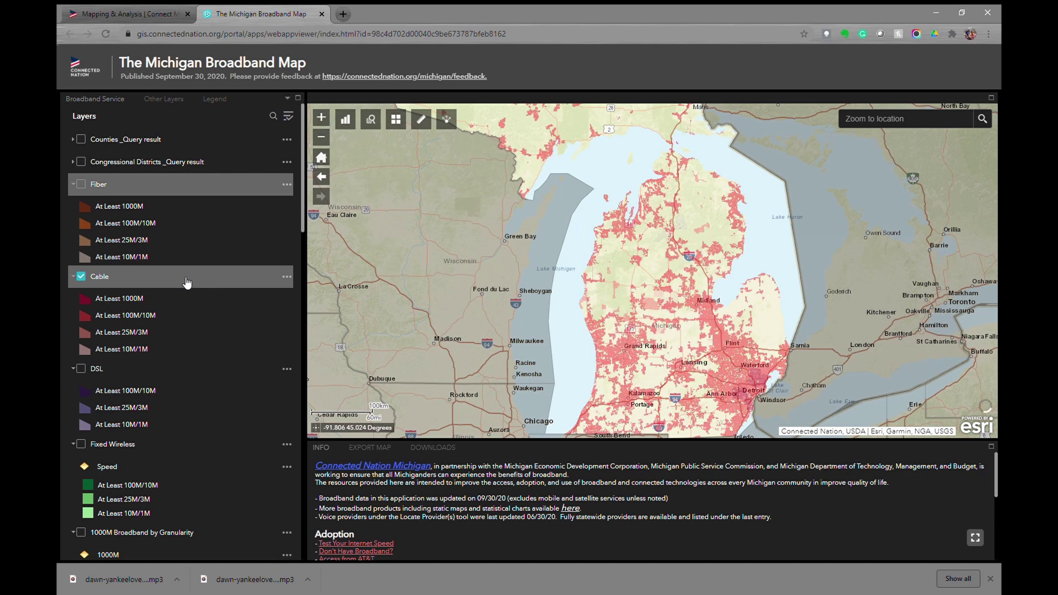
left_click_drag(593, 253, 582, 211)
left_click(81, 277)
- Check DSL coverage up to the Upper Peninsula, then swap it for Fixed Wireless coverage
scroll(132, 295, "down", 1)
scroll(133, 295, "down", 1)
left_click(80, 312)
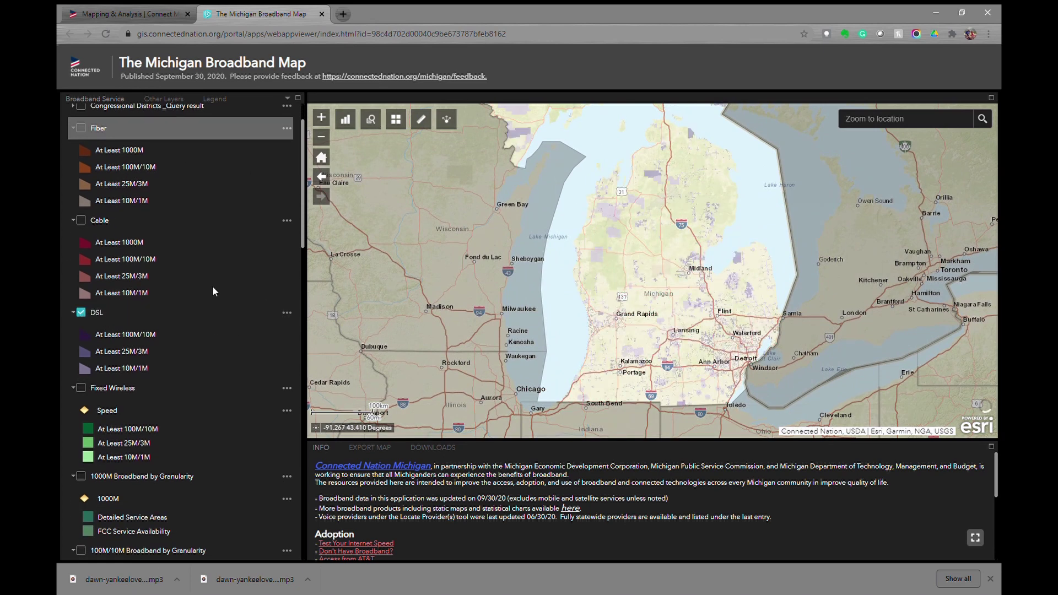
left_click_drag(557, 244, 545, 263)
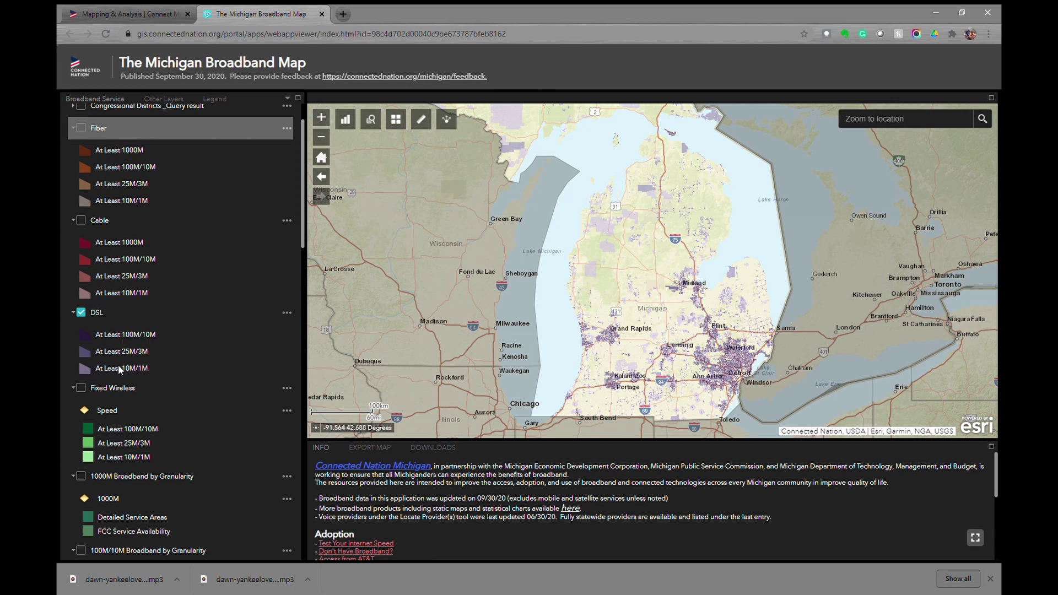
left_click(81, 312)
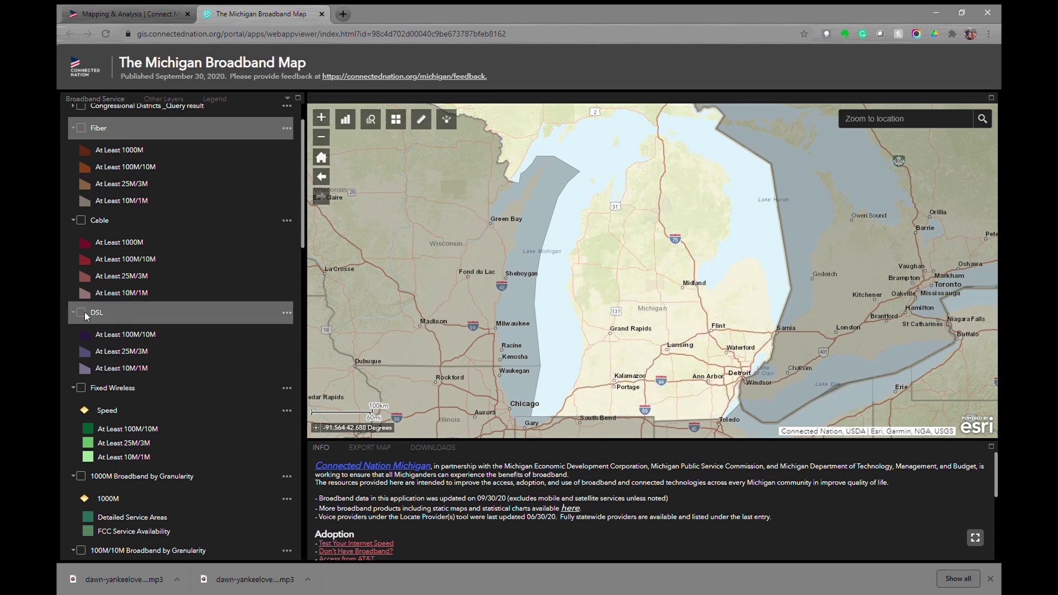
left_click(86, 389)
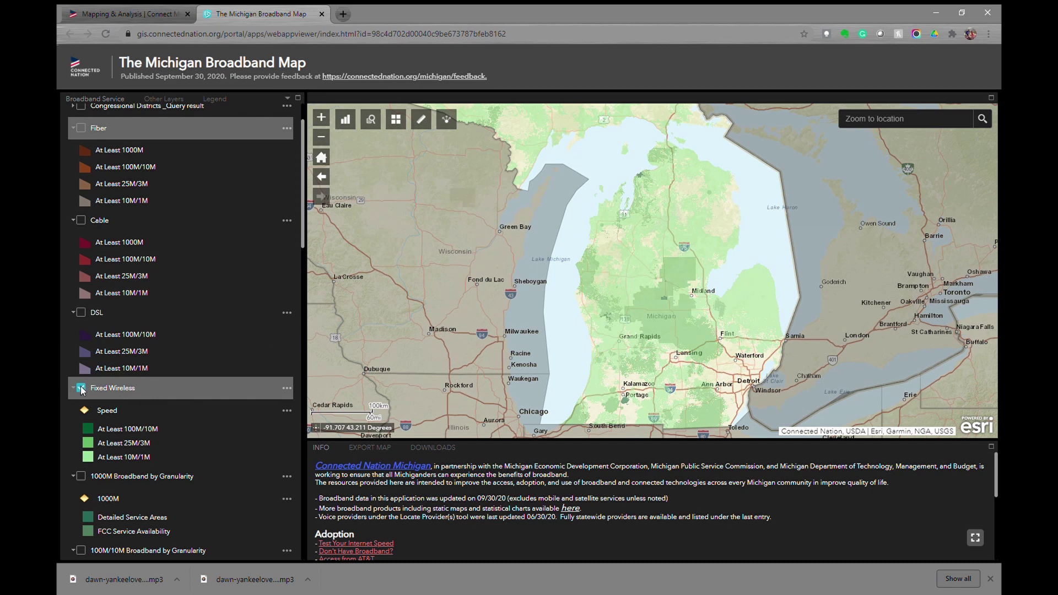
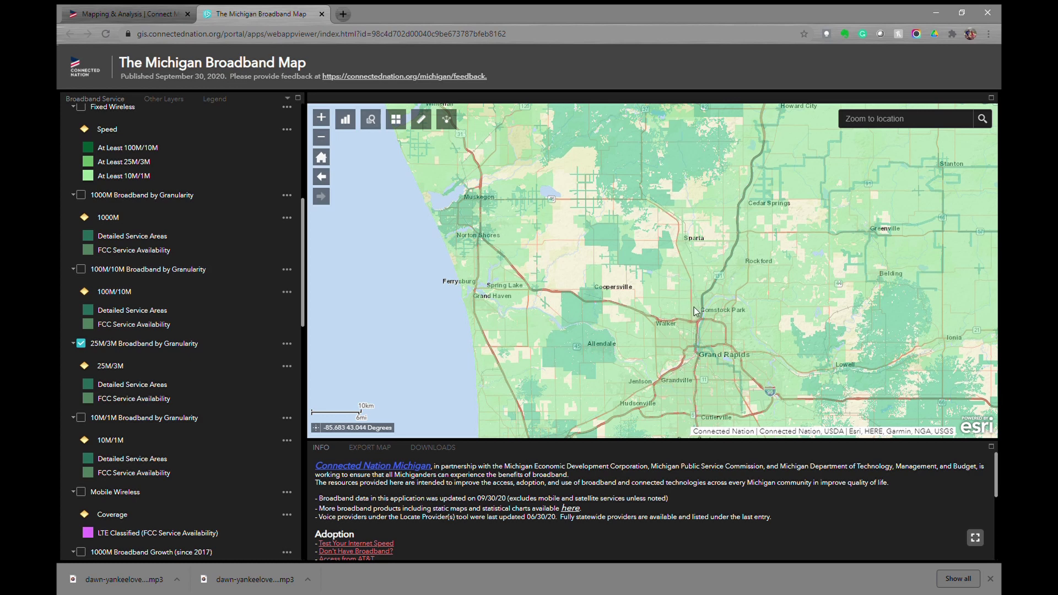
- Return to the statewide view and compare the 10M/1M and 25M/3M coverage layers, leaving both hidden
left_click(81, 343)
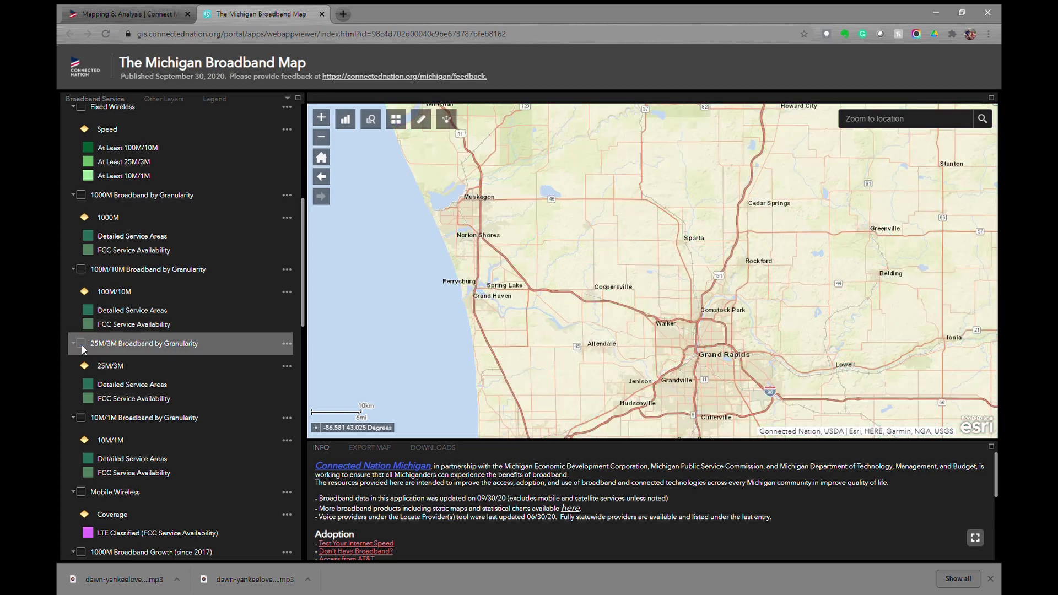
left_click(323, 162)
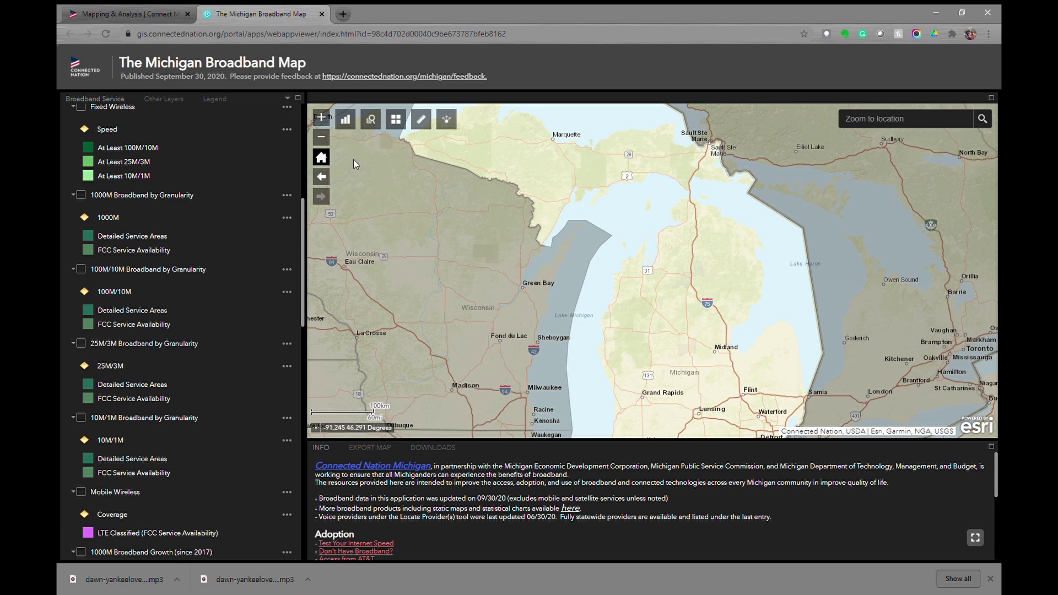
left_click(81, 419)
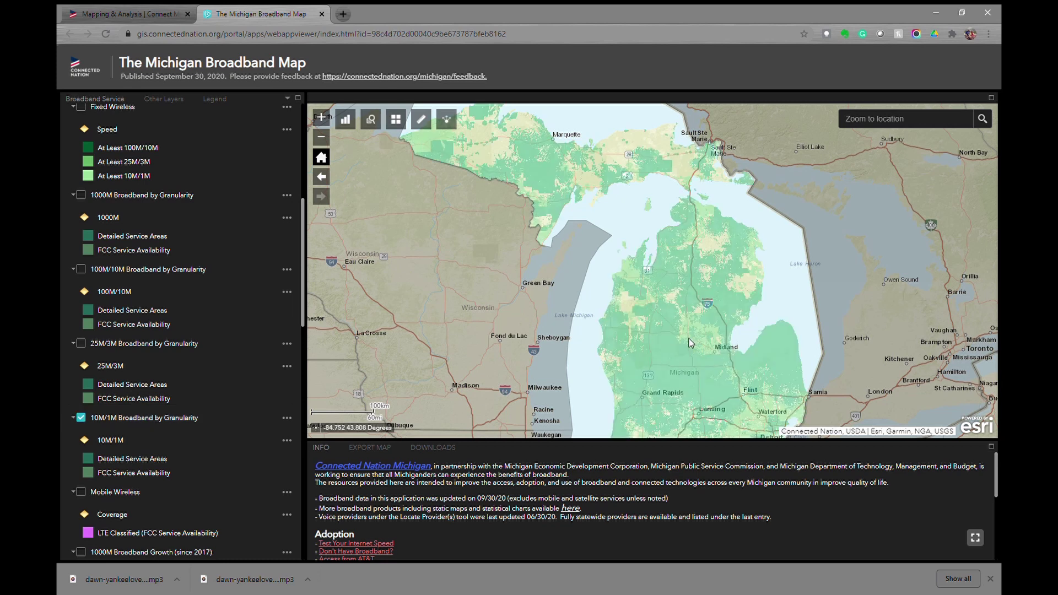
left_click(81, 419)
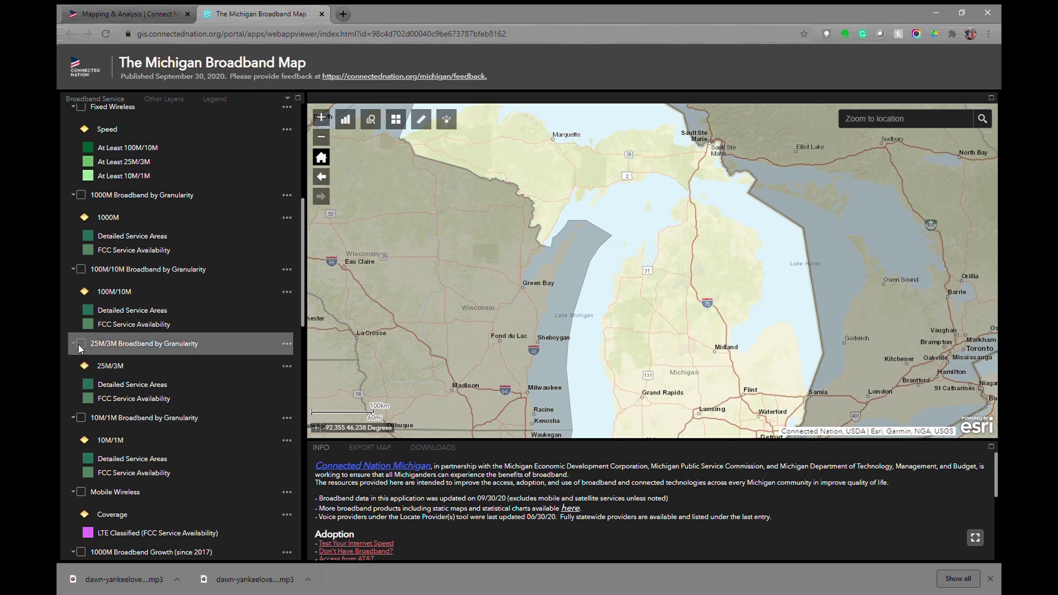
left_click(82, 344)
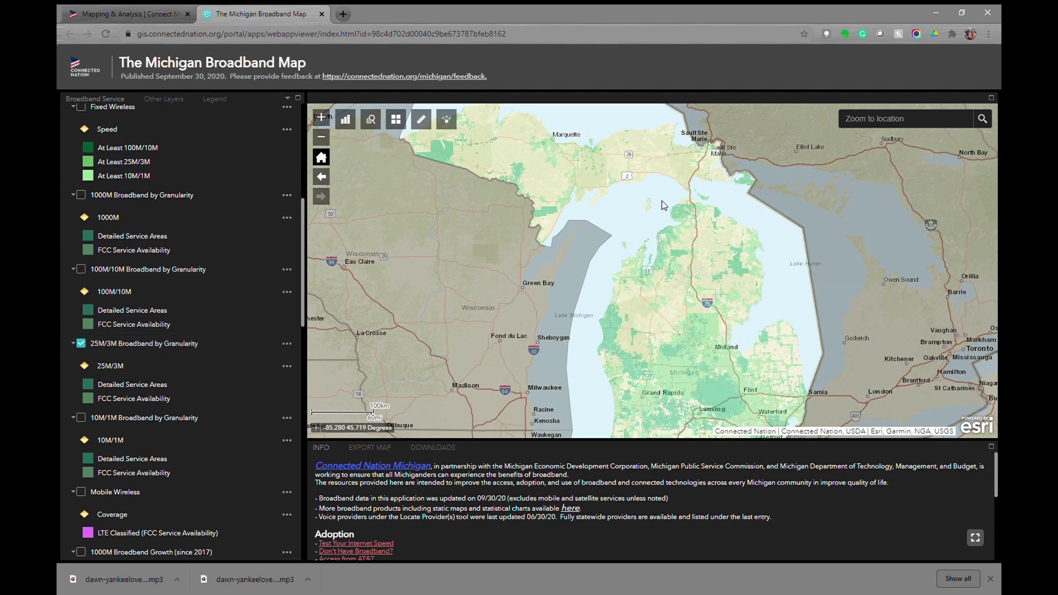
mouse_move(671, 234)
left_mouse_down()
mouse_move(676, 177)
mouse_move(681, 253)
left_mouse_up()
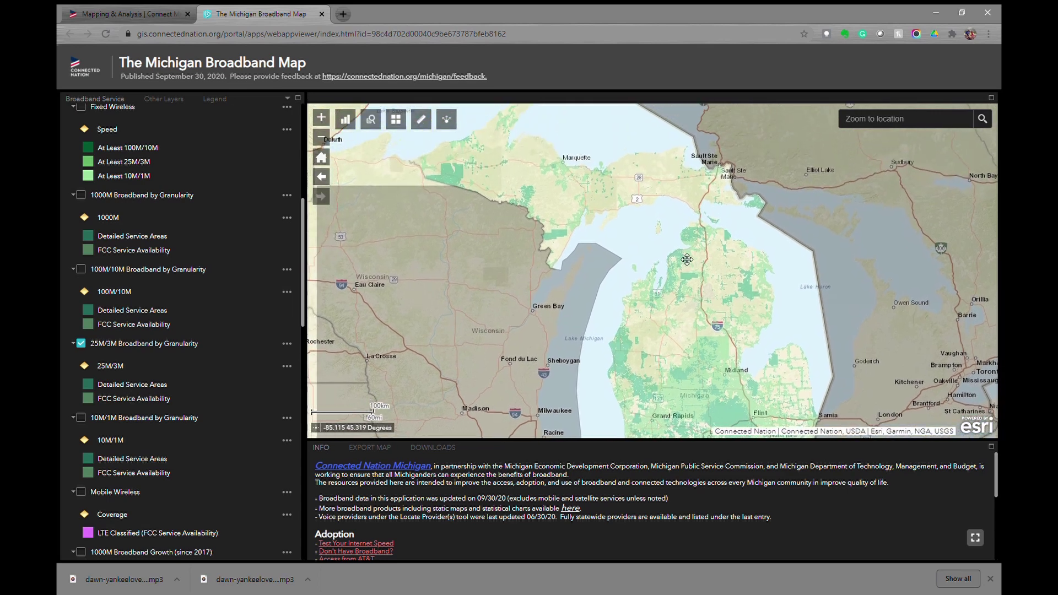
left_click(81, 344)
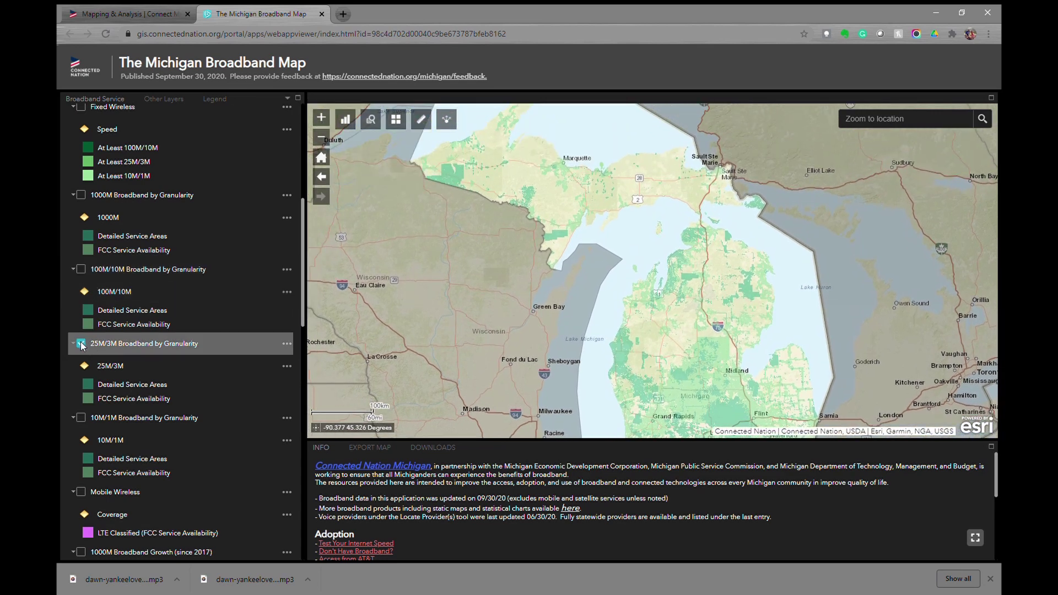
- Compare the 100M/10M and 1000M coverage layers across both peninsulas, then hide them
left_click(81, 269)
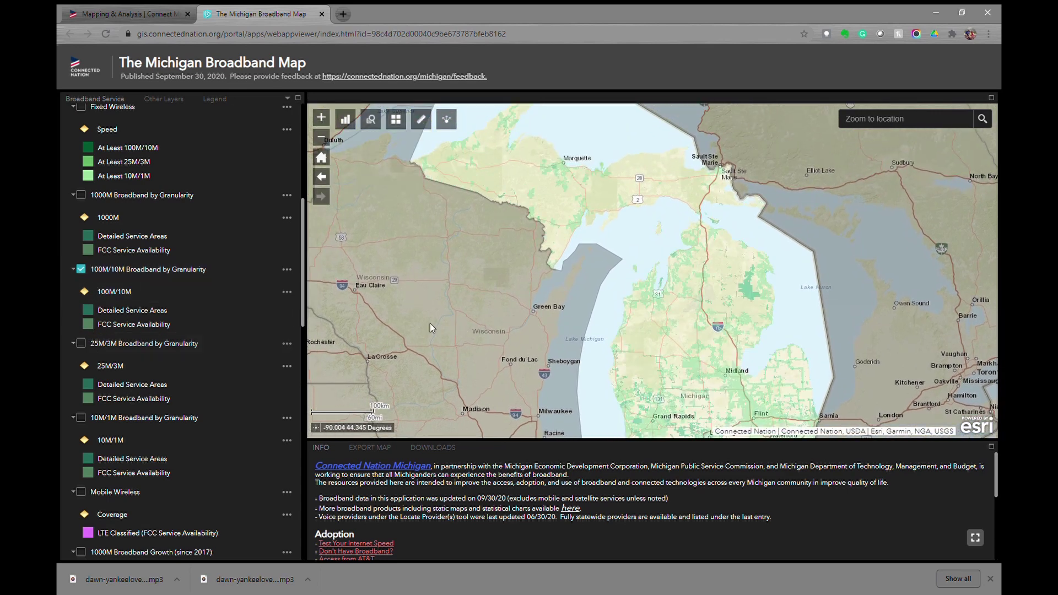
left_click_drag(689, 308, 686, 216)
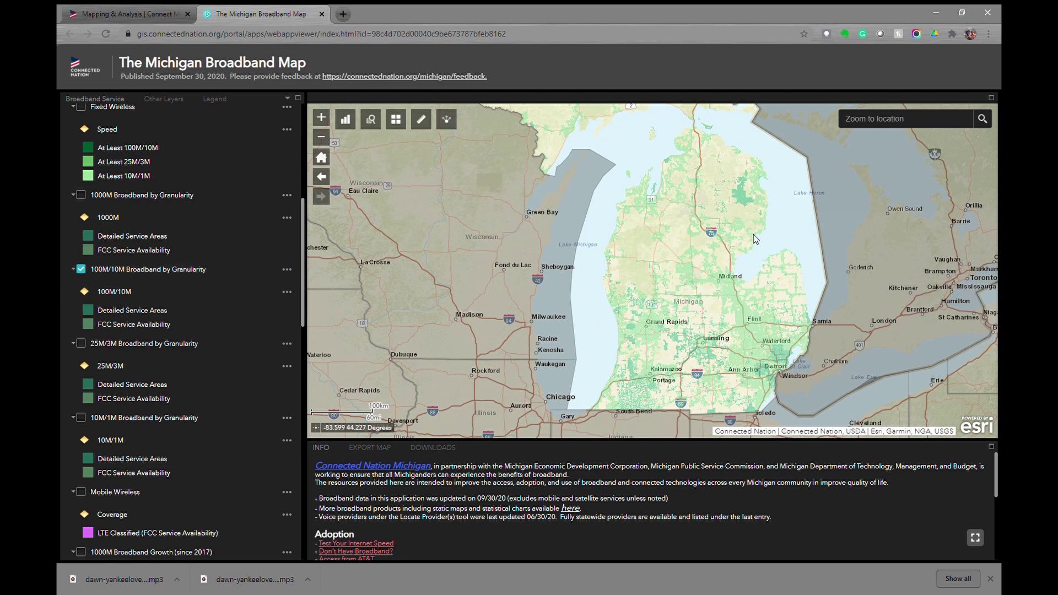
mouse_move(748, 223)
left_mouse_down()
mouse_move(764, 331)
mouse_move(744, 216)
mouse_move(745, 229)
left_mouse_up()
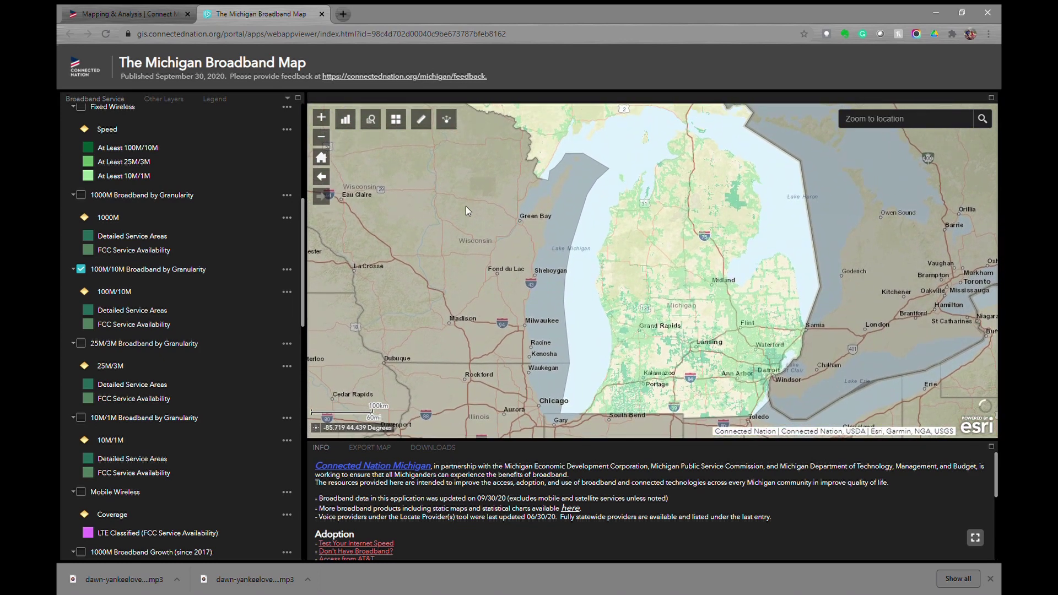
left_click(82, 270)
left_click(82, 196)
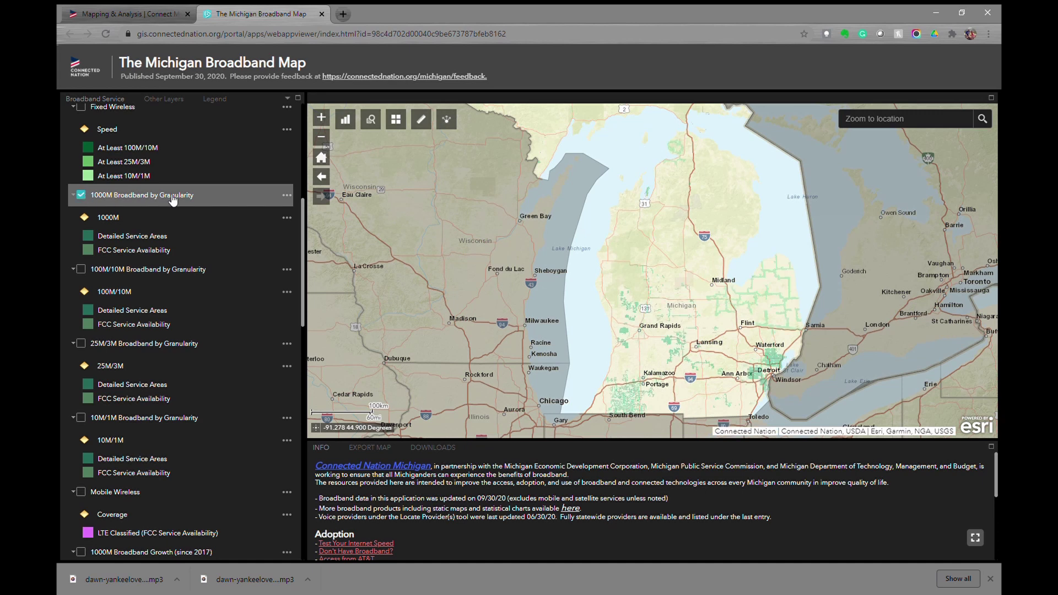
mouse_move(742, 285)
left_mouse_down()
mouse_move(750, 371)
mouse_move(748, 277)
mouse_move(748, 291)
left_mouse_up()
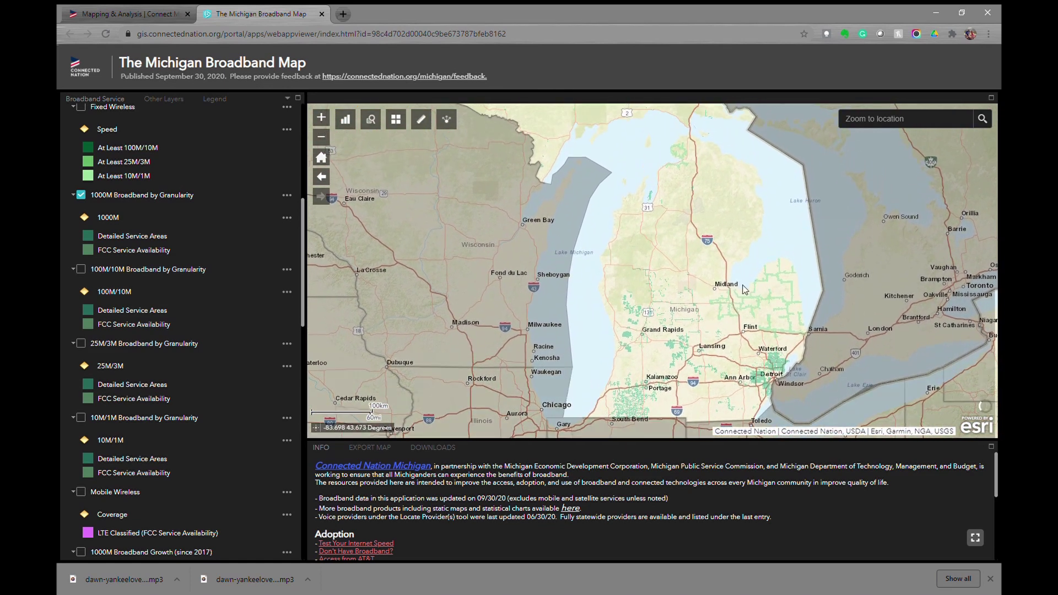
left_click(81, 196)
- Scroll down the layer list and turn on the statewide LTE mobile coverage
scroll(301, 260, "down", 3)
scroll(301, 261, "down", 2)
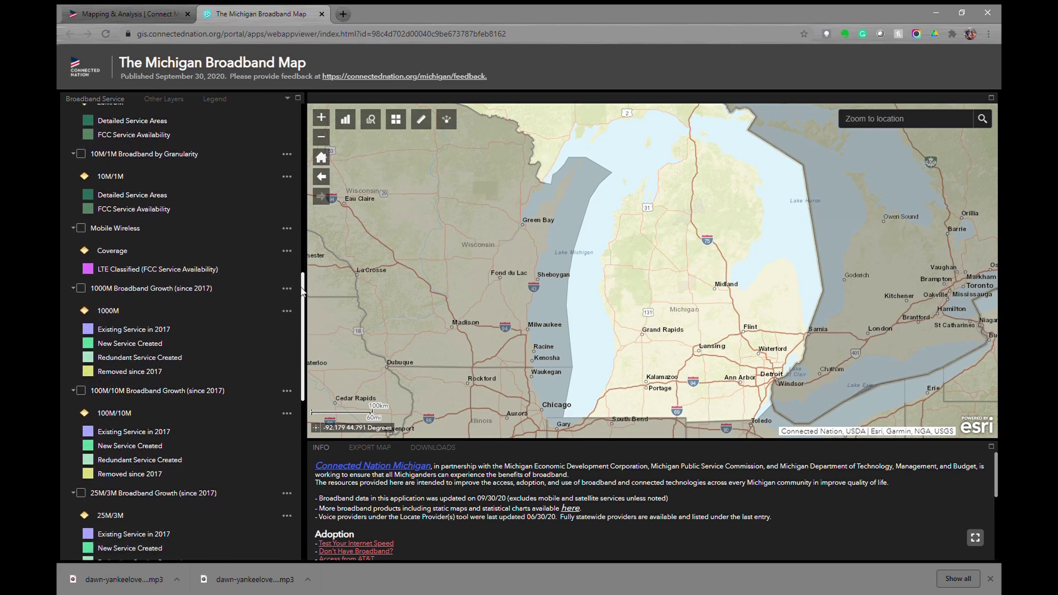
left_click(81, 227)
- Pan across the pink LTE coverage, return to the full Michigan view, and hide Mobile Wireless
left_click_drag(712, 191, 729, 306)
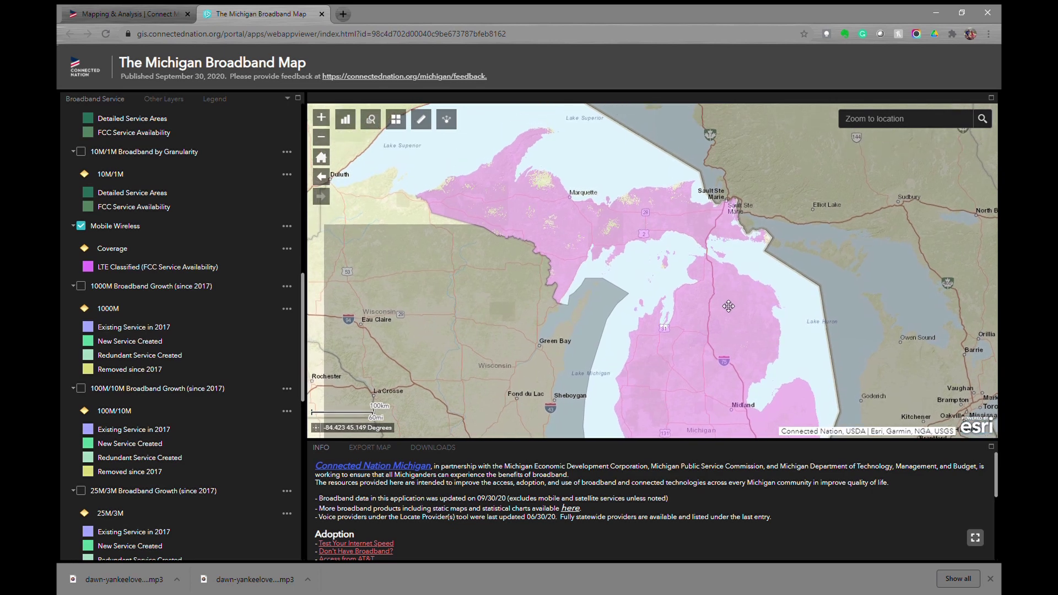
left_click_drag(728, 306, 716, 188)
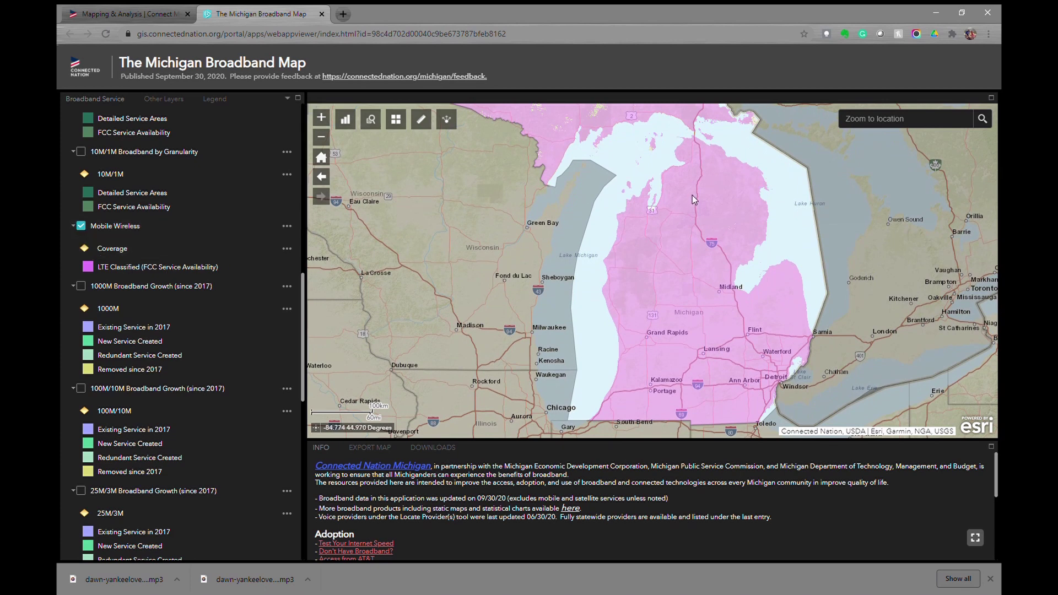
left_click(322, 157)
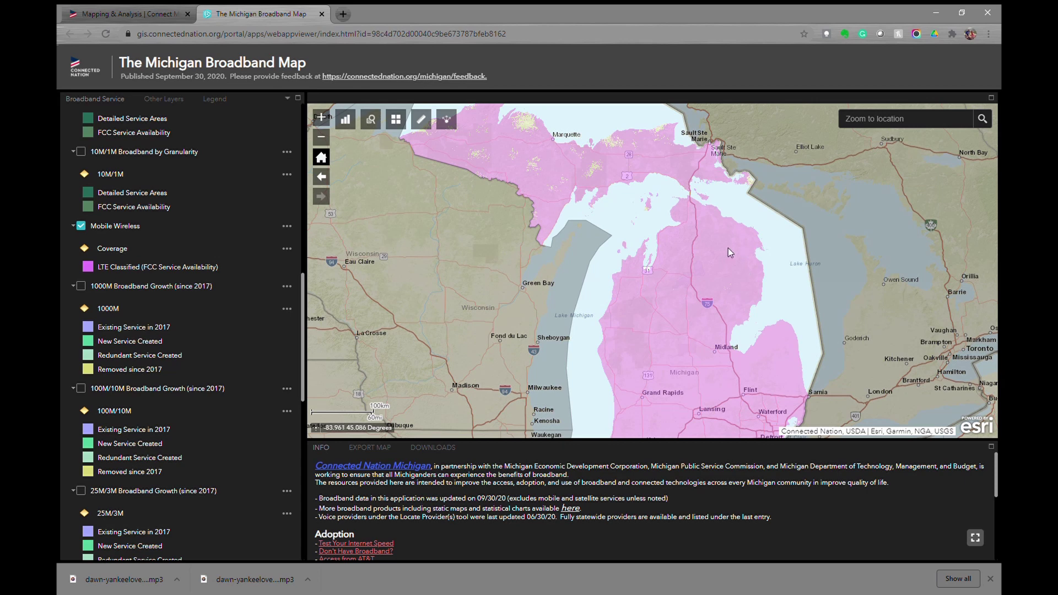
left_click(81, 226)
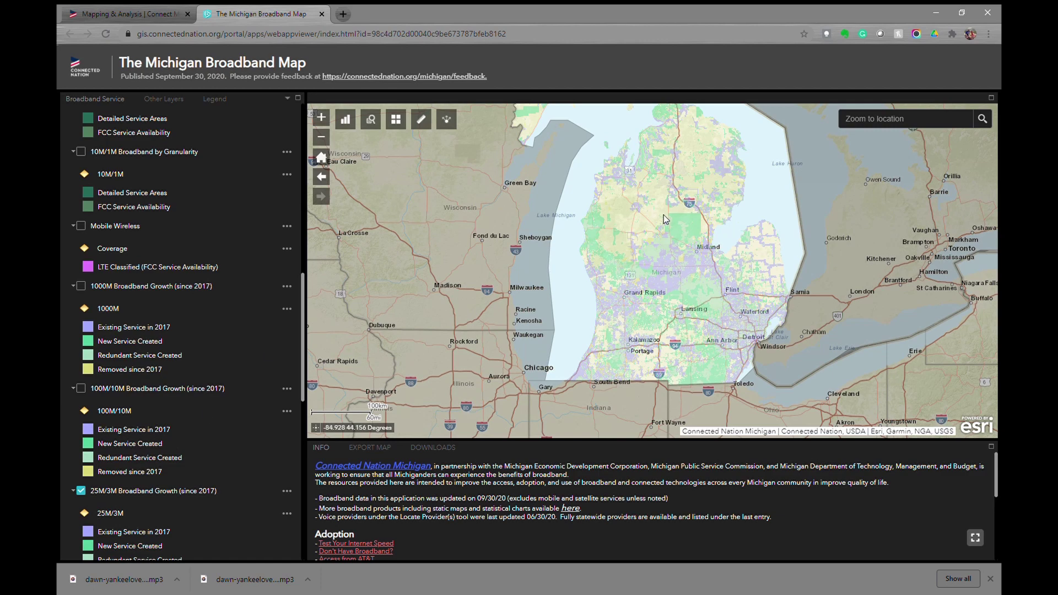
scroll(744, 246, "up", 4)
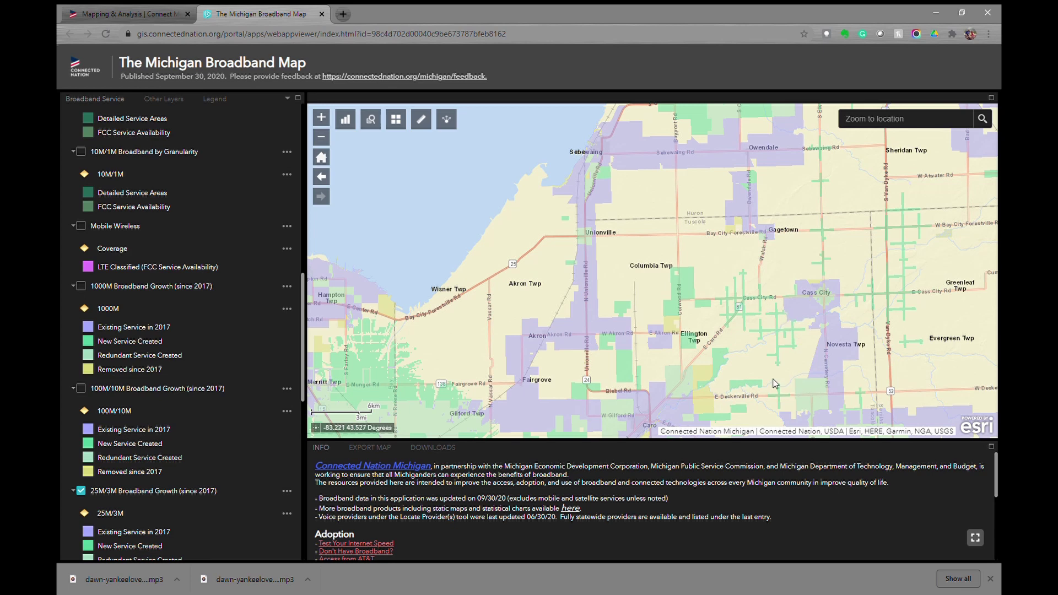
left_click_drag(776, 374, 777, 313)
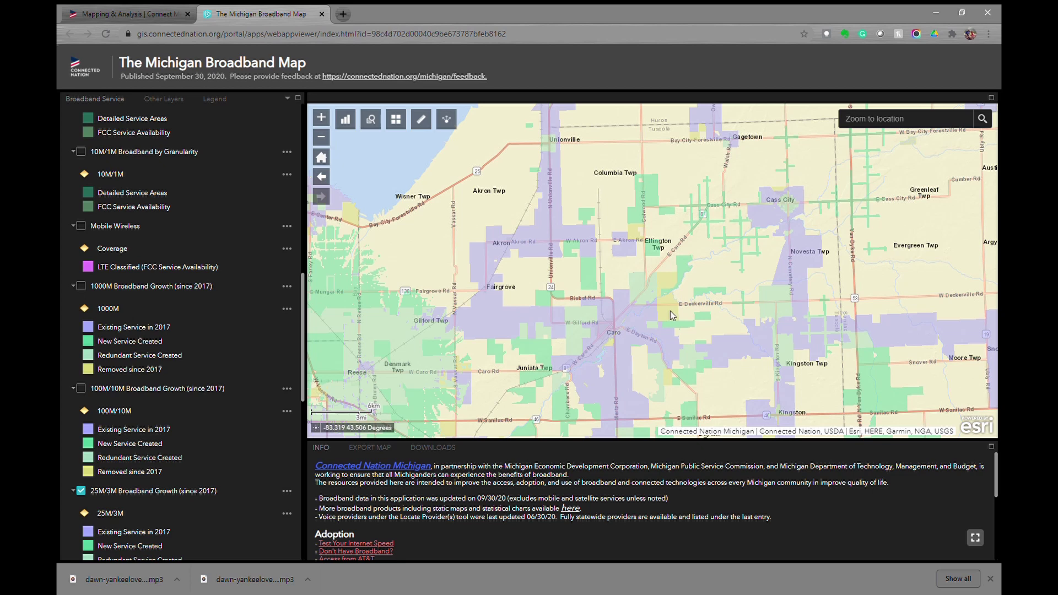
left_click(321, 157)
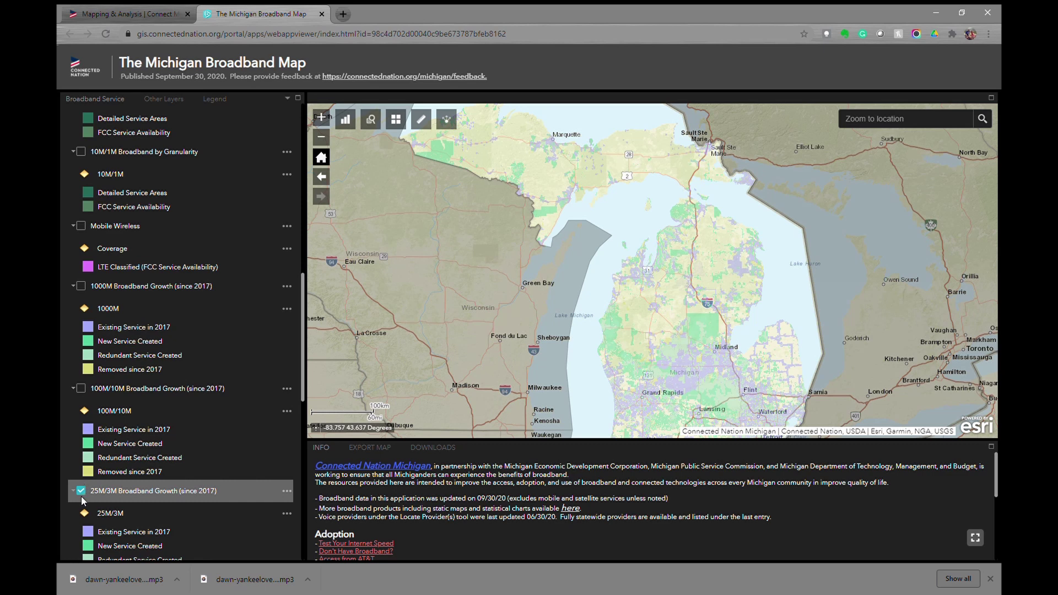
- Hide 25M/3M Broadband Growth and view 25M/3M provider density around Remus and Barryton
left_click(81, 491)
scroll(177, 404, "down", 3)
scroll(173, 400, "down", 2)
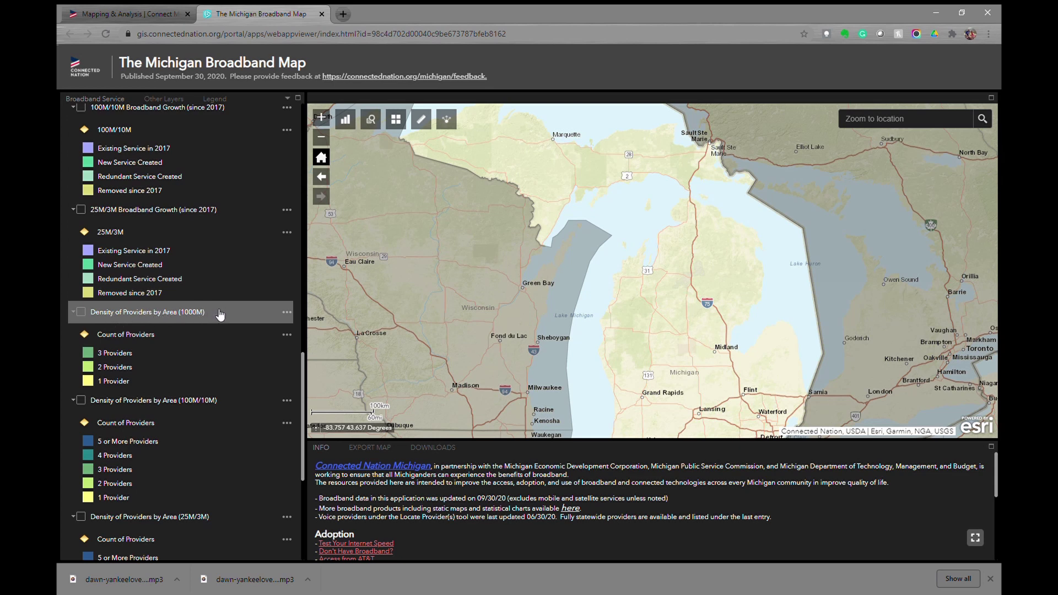
scroll(217, 314, "down", 2)
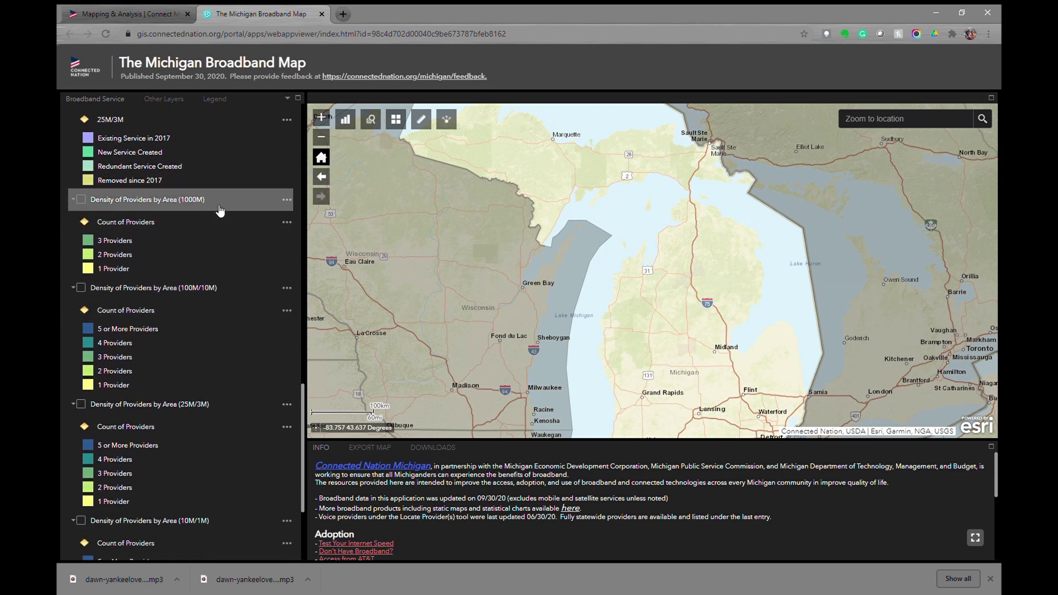
left_click(81, 404)
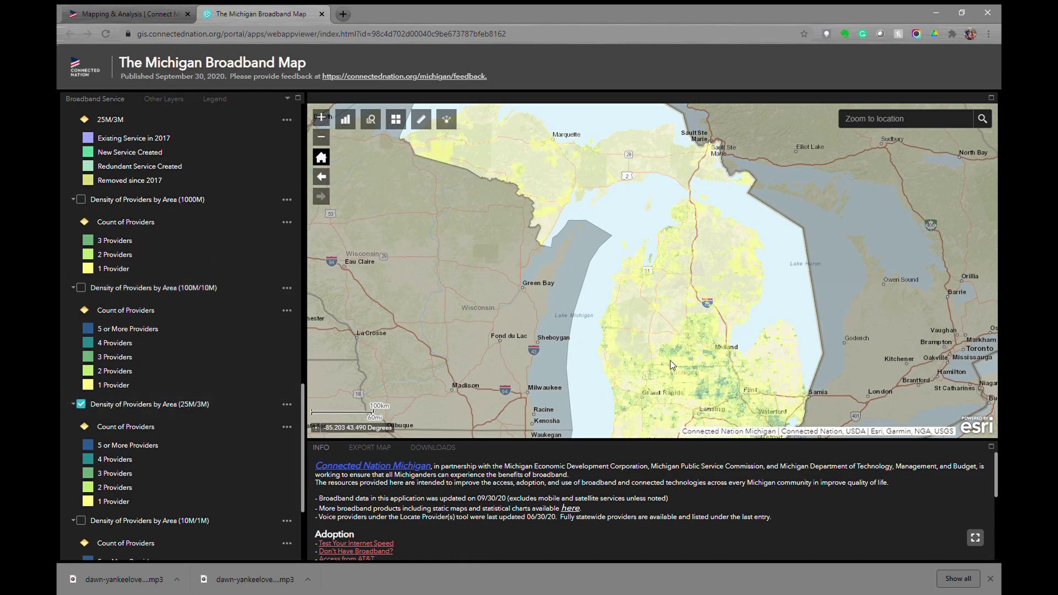
scroll(677, 370, "up", 5)
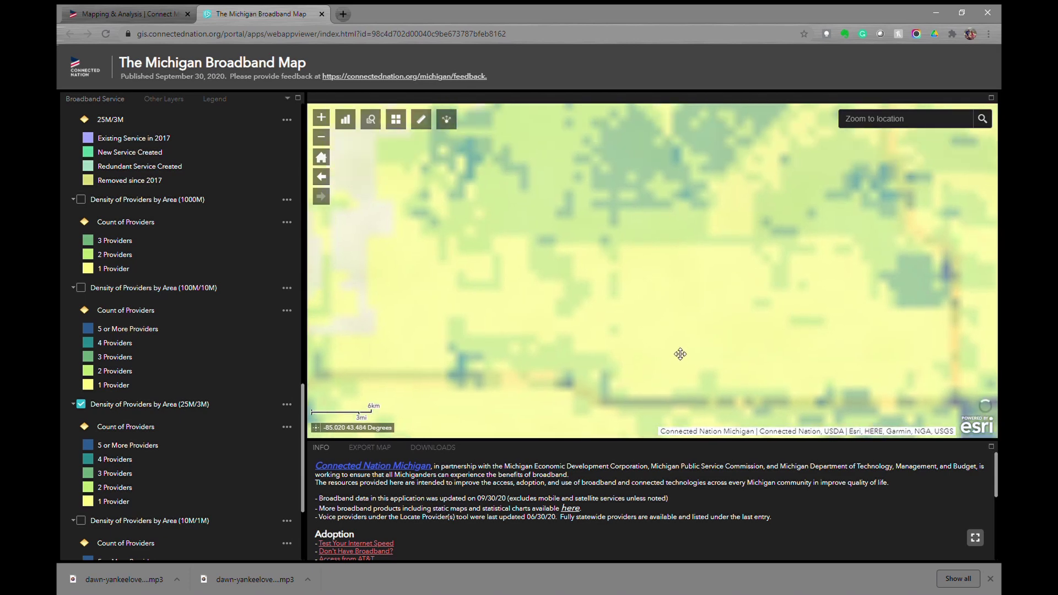
left_click_drag(672, 294, 676, 341)
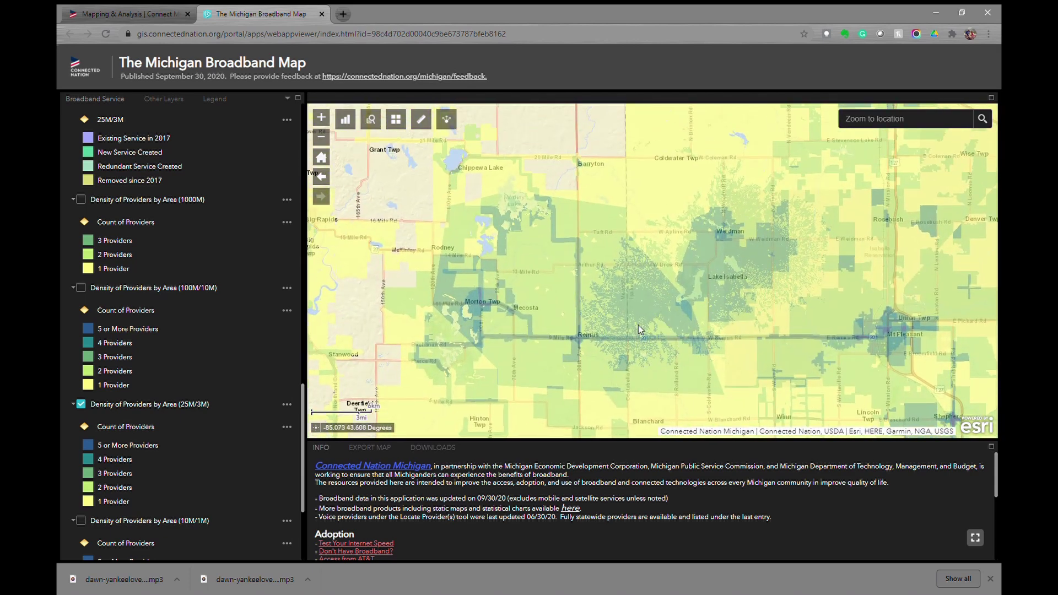
left_click_drag(681, 112, 677, 234)
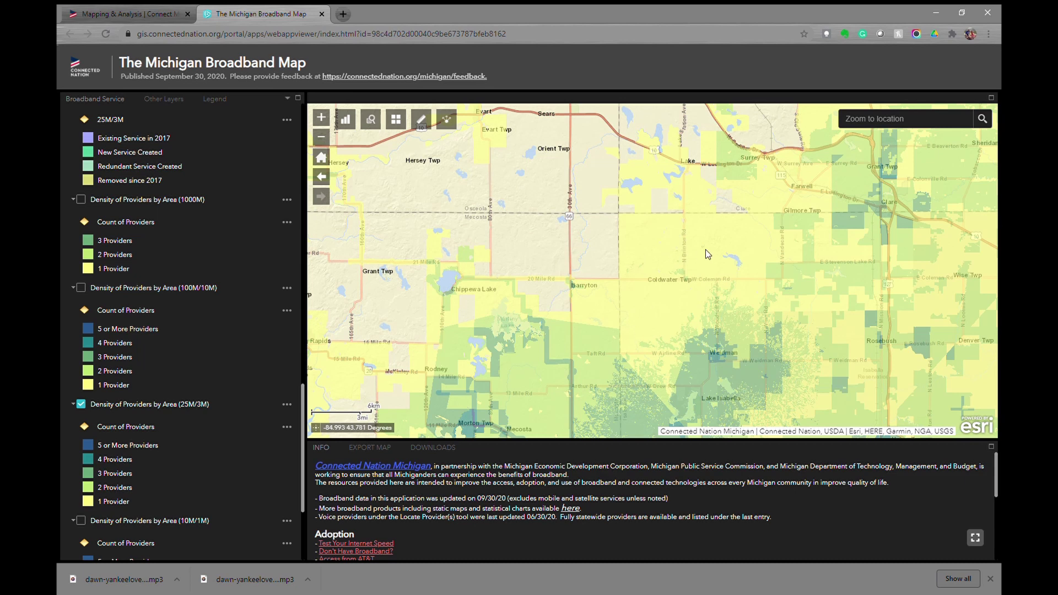
- Hide the provider density layer and show Download/Upload Speeds instead
left_click(81, 406)
scroll(82, 406, "down", 3)
left_click(81, 469)
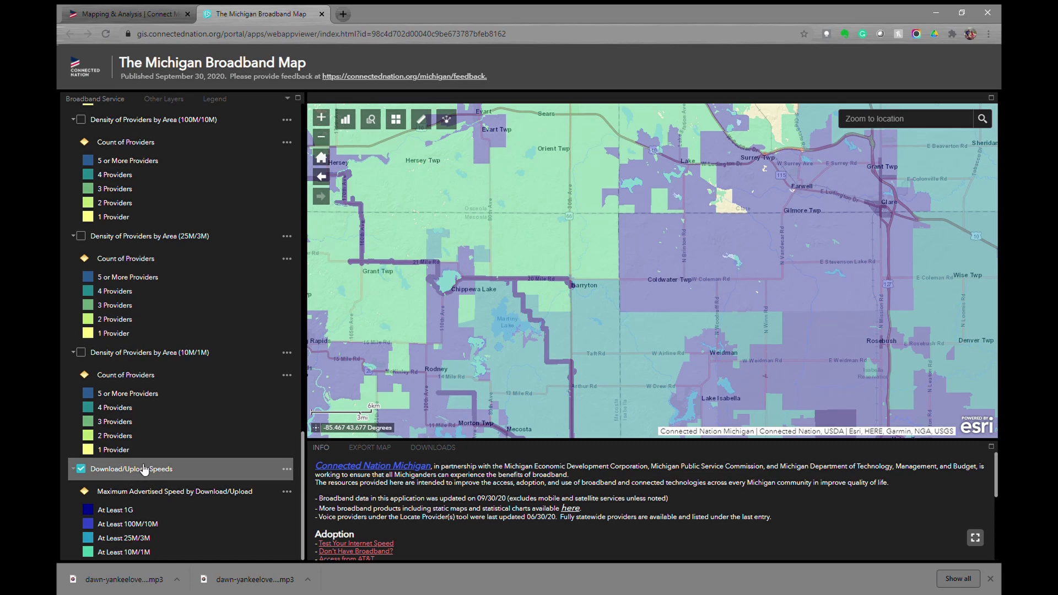
- Center on the Lower Peninsula, hide Download/Upload Speeds, and bring up the Other Layers list
scroll(677, 333, "down", 1)
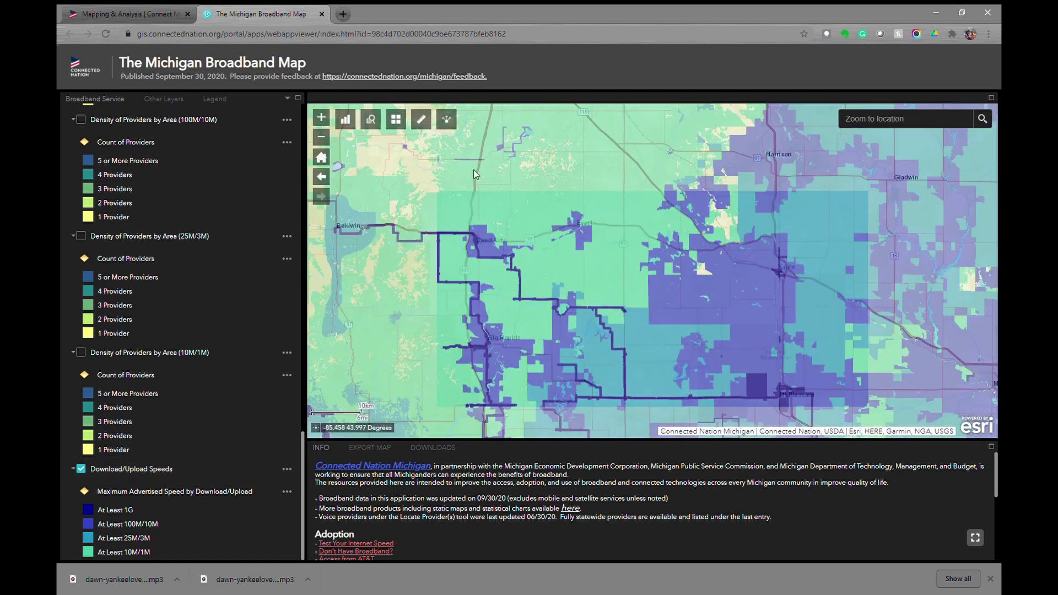
left_click(321, 158)
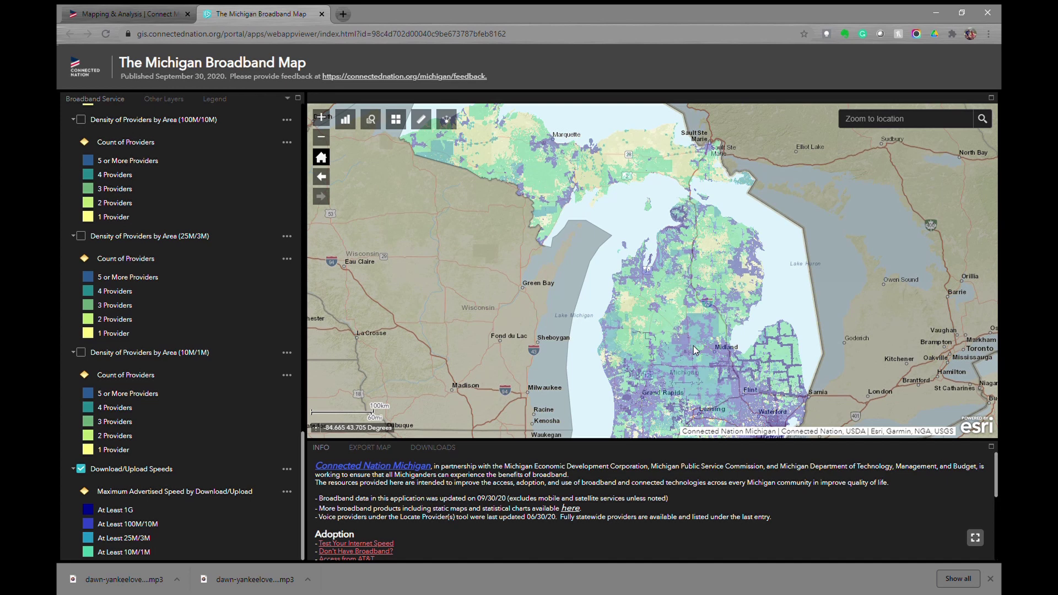
left_click_drag(718, 283, 710, 207)
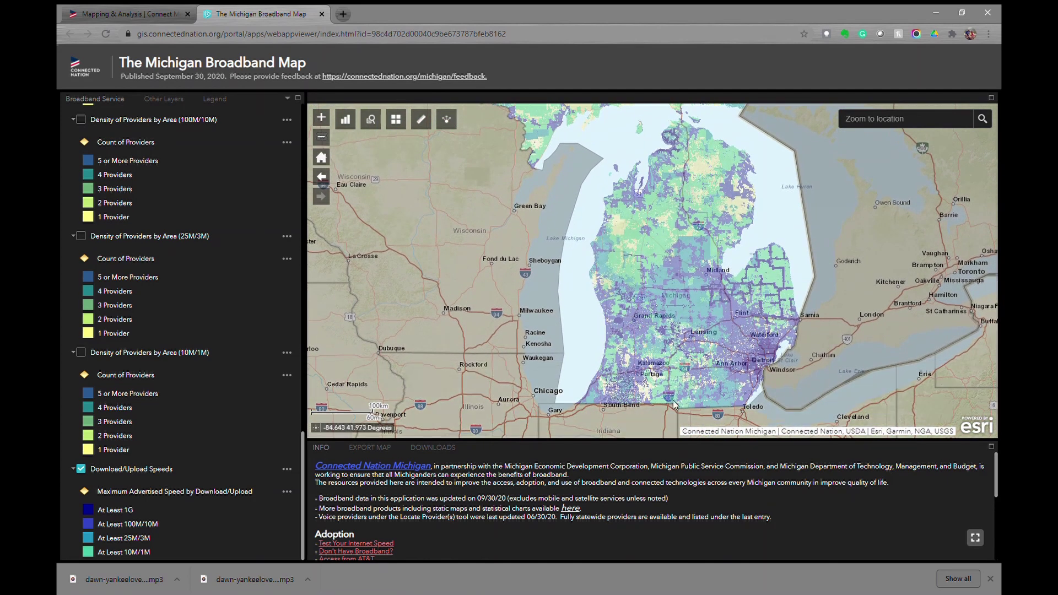
scroll(661, 300, "up", 2)
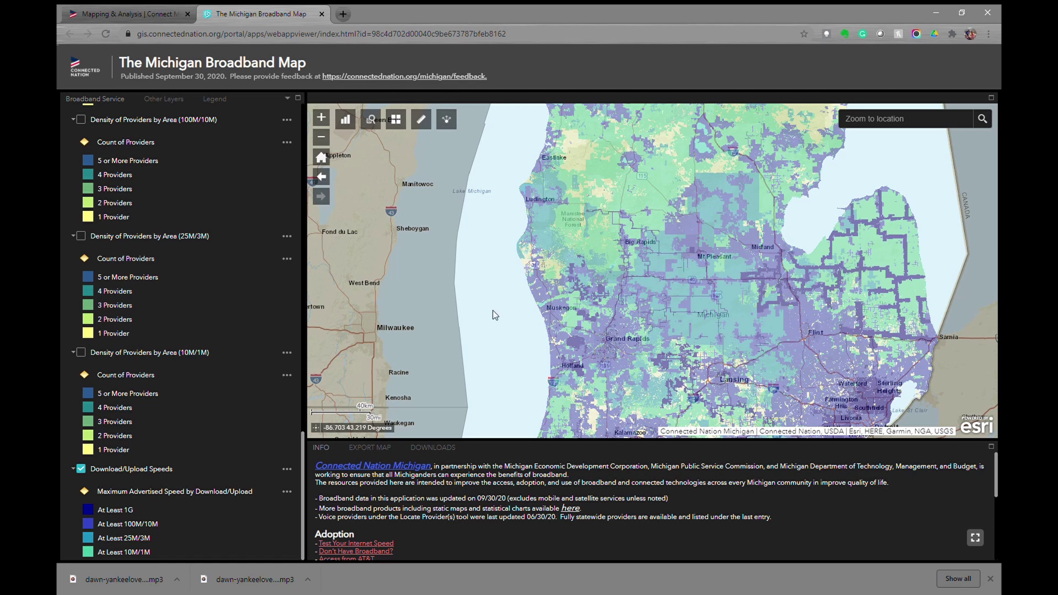
left_click(81, 470)
left_click(174, 100)
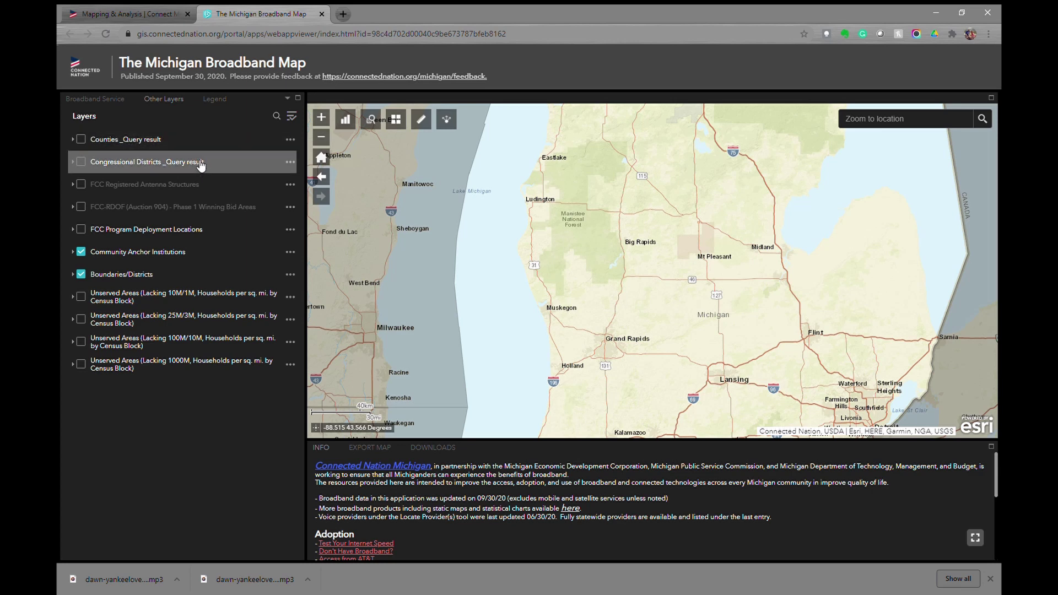
- Turn on FCC Registered Antenna Structures and read the registration details of the antenna near Reese
left_click(80, 187)
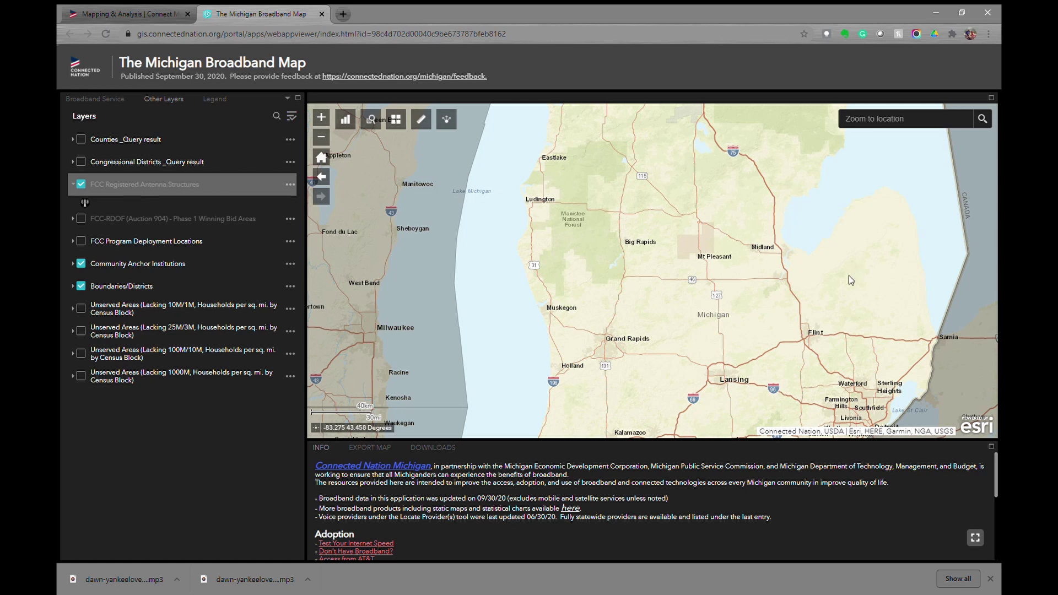
scroll(833, 291, "up", 3)
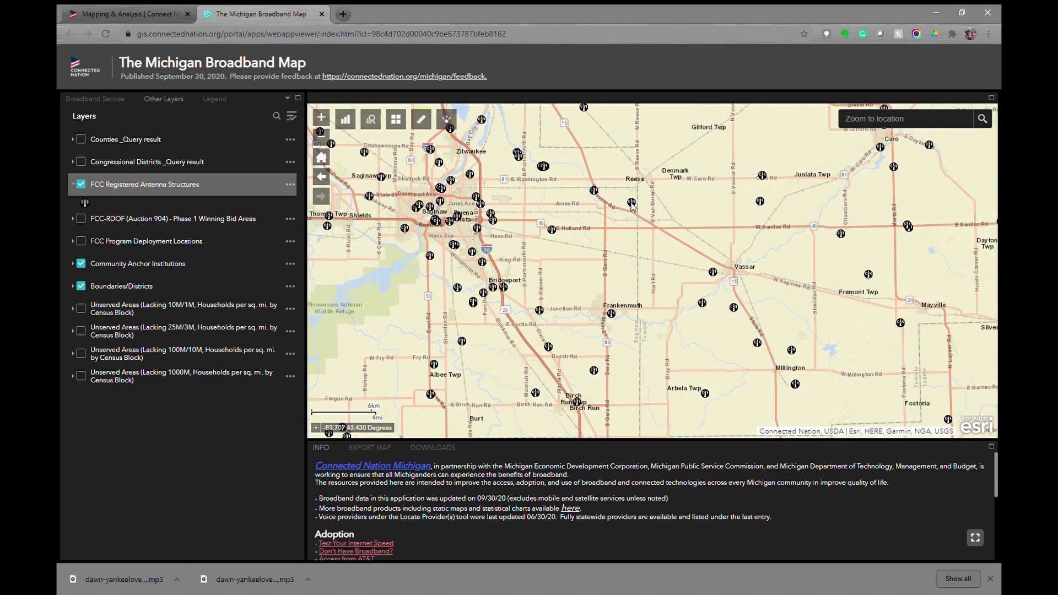
left_click(632, 203)
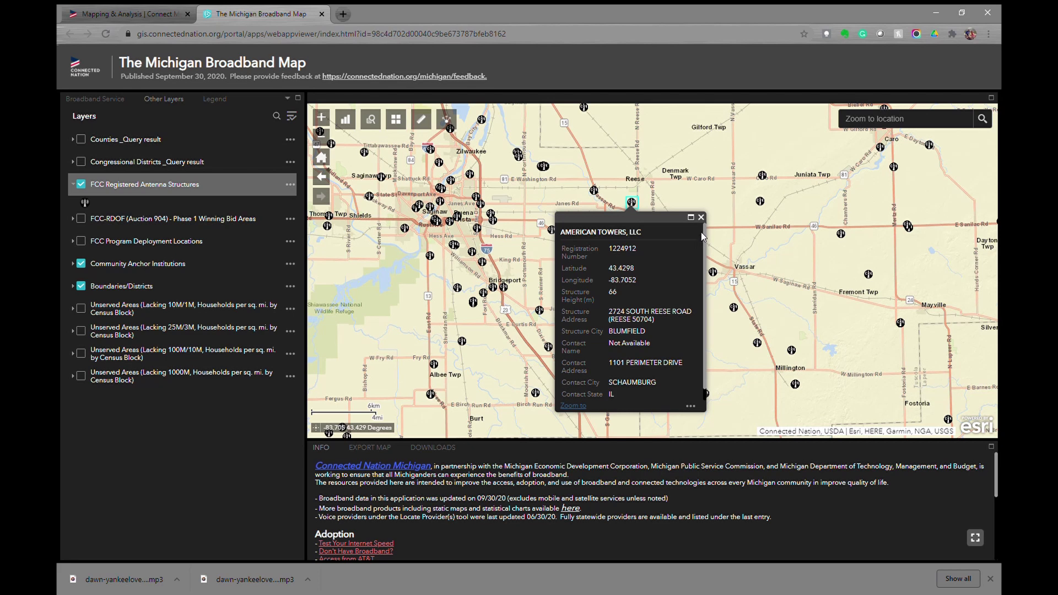
scroll(703, 232, "down", 1)
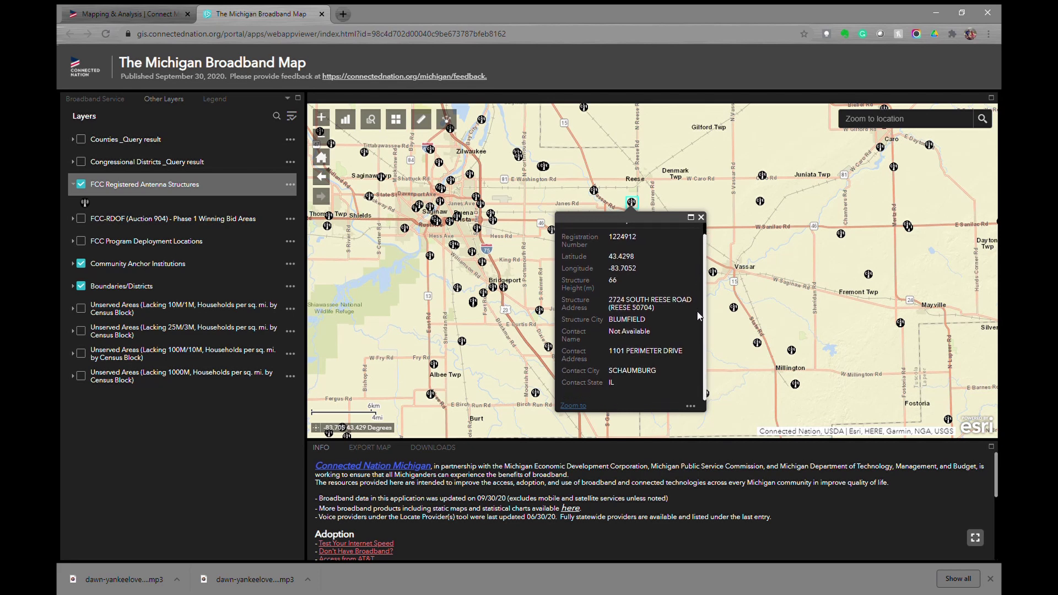
left_click_drag(699, 281, 701, 245)
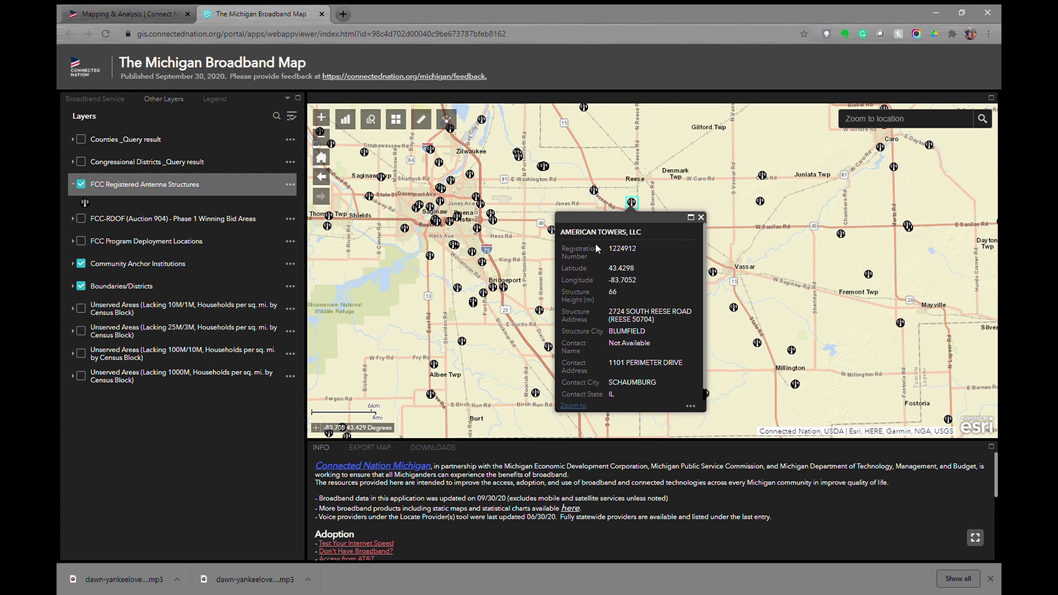
left_click_drag(561, 232, 640, 232)
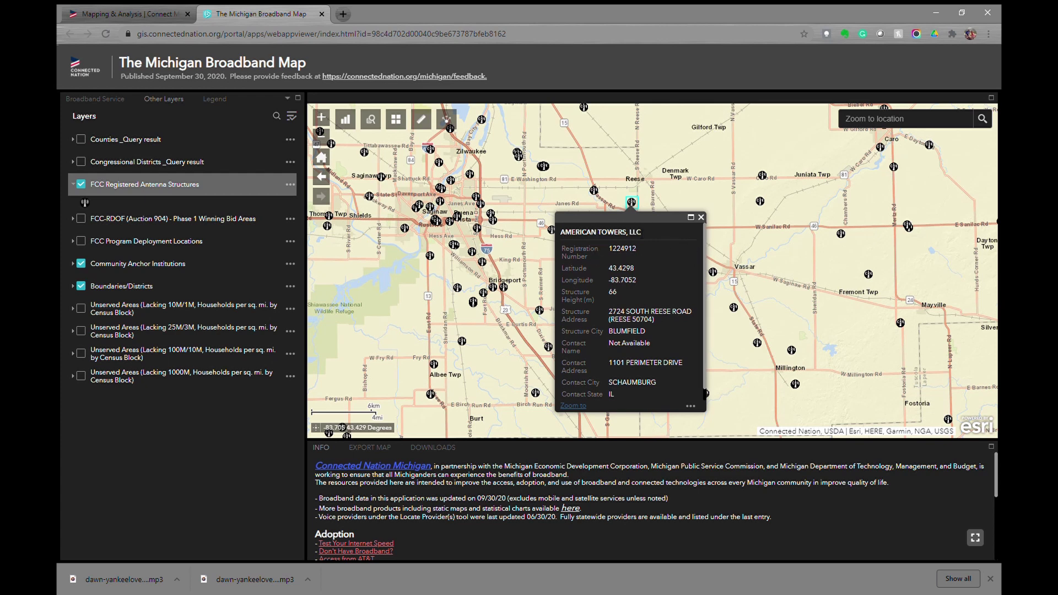
left_click(701, 218)
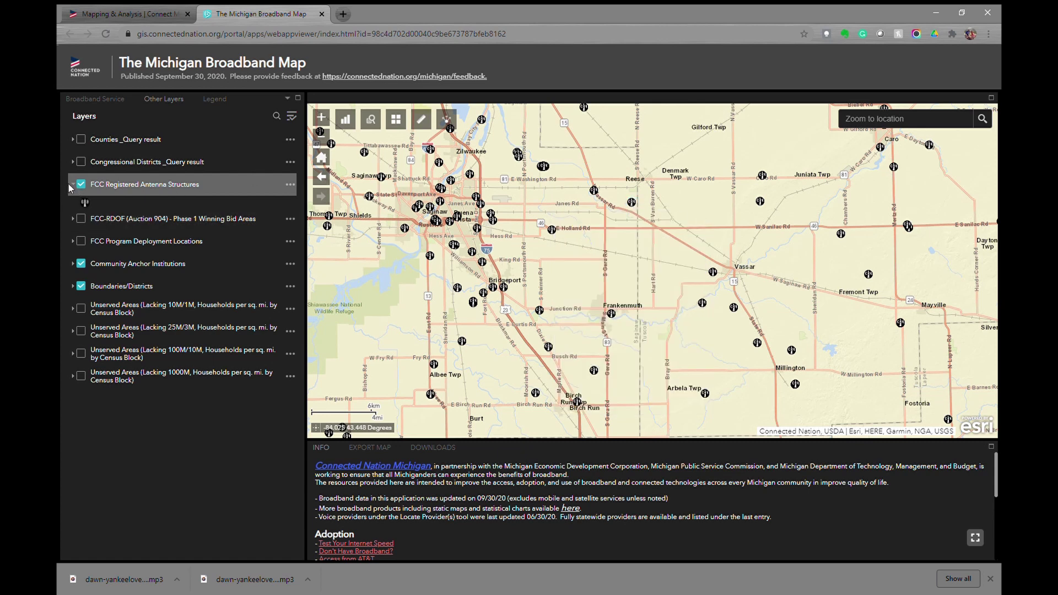
- Replace antenna structures with FCC-RDOF Phase 1 Winning Bid Areas, zoomed to the Thumb near Cass City
left_click(73, 219)
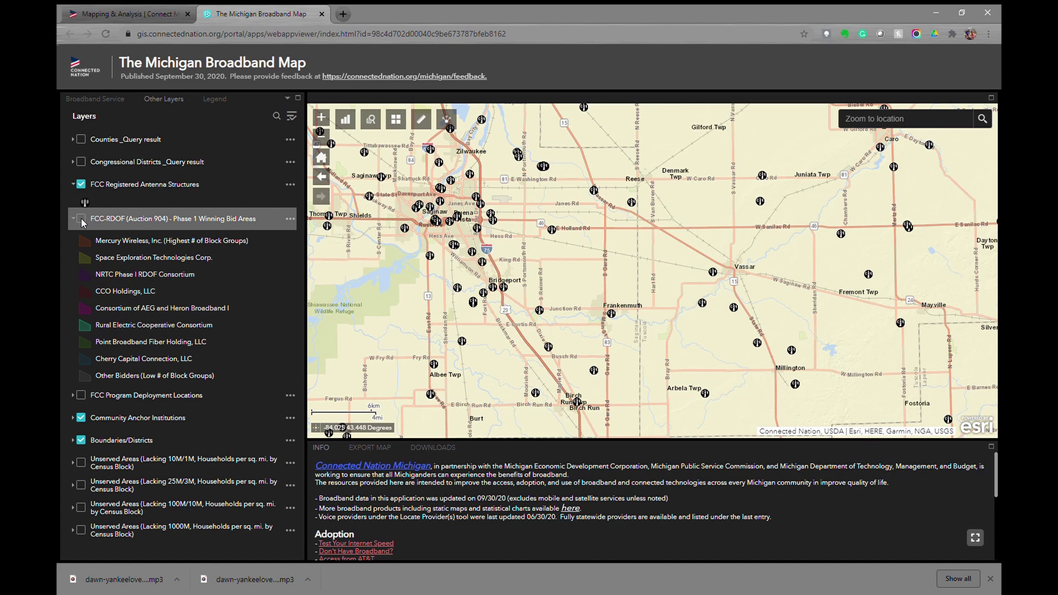
left_click(81, 184)
left_click(81, 218)
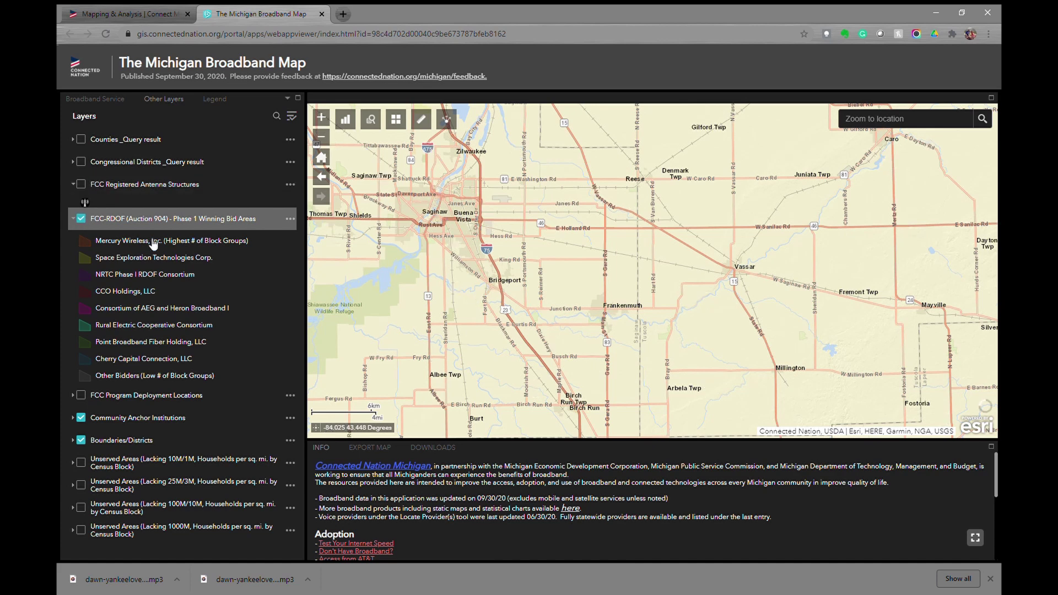
left_click(323, 158)
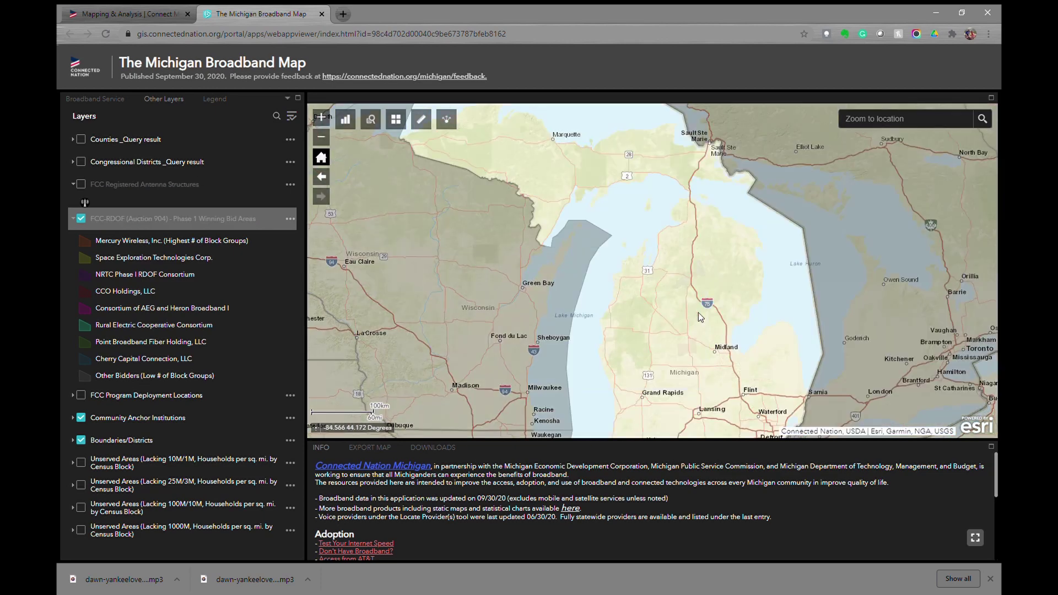
scroll(753, 372, "up", 1)
scroll(755, 372, "up", 2)
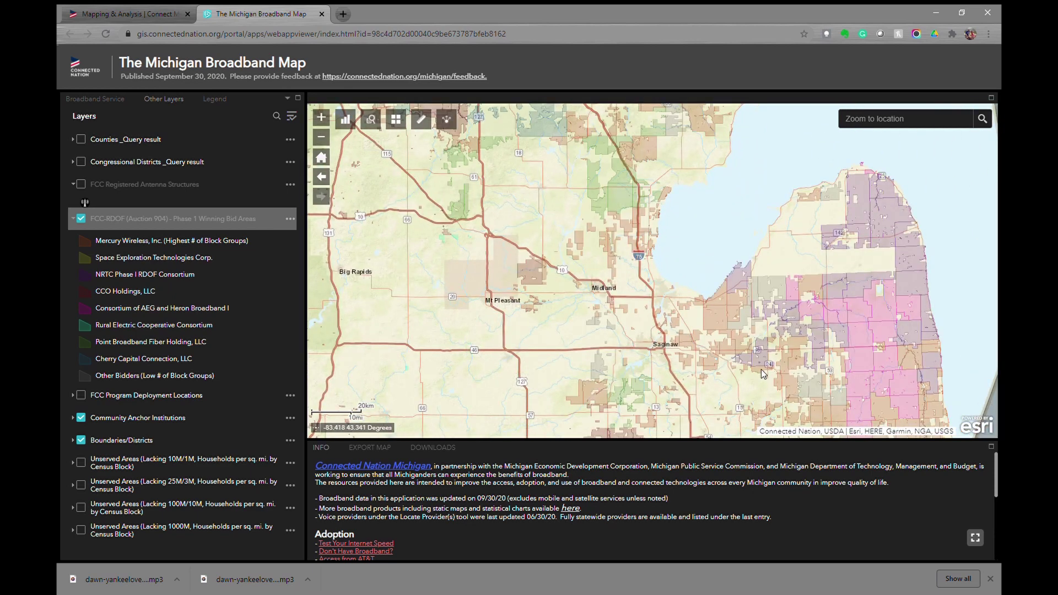
left_click_drag(755, 384, 679, 310)
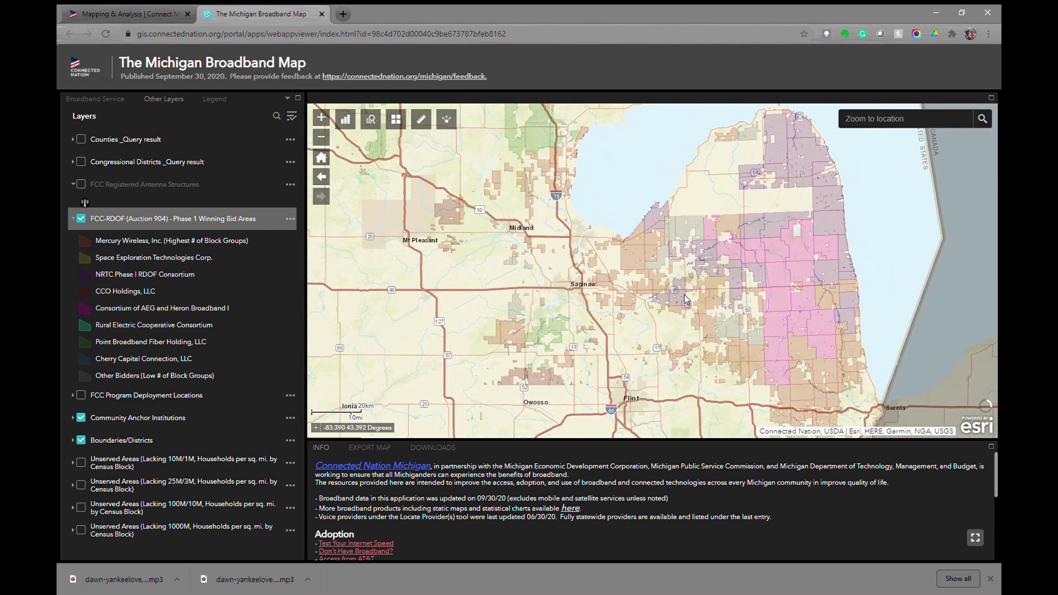
scroll(681, 300, "up", 1)
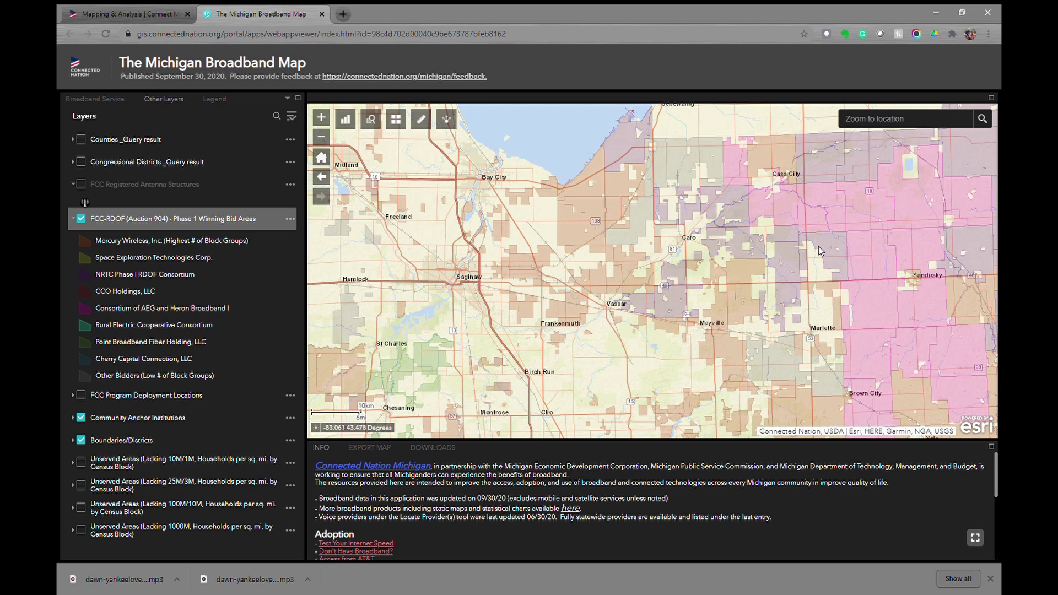
left_click_drag(818, 243, 795, 213)
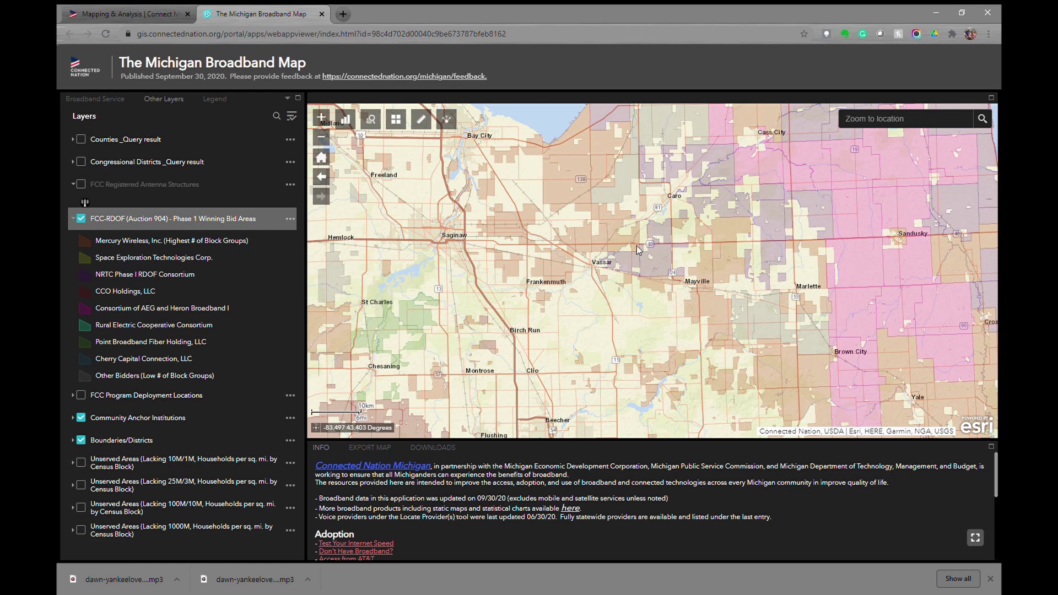
left_click(724, 232)
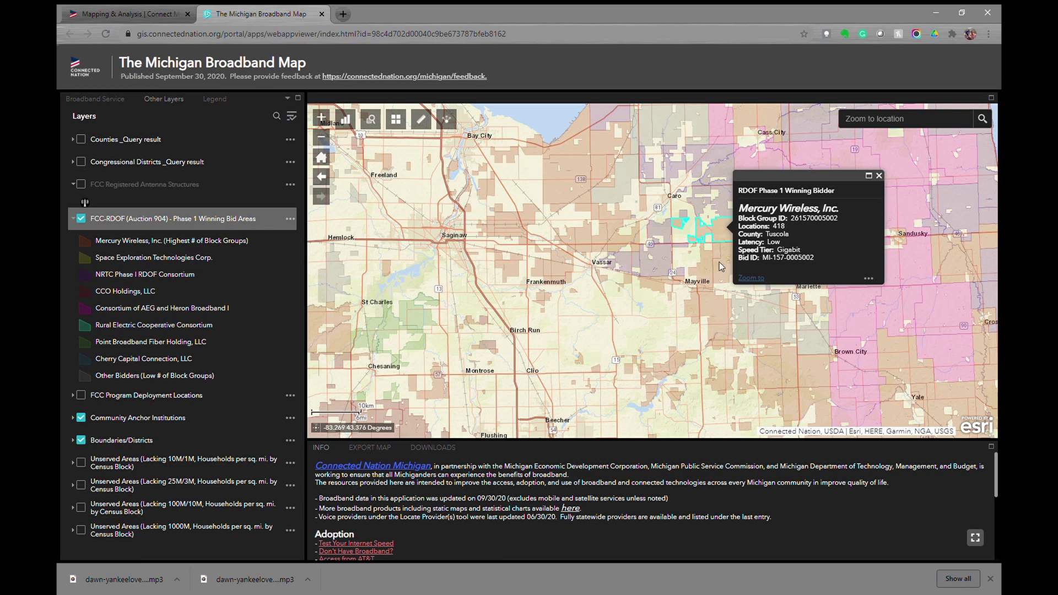
- Read the winning bidders for blocks near Fremont Twp and Vassar, then hide the FCC-RDOF bid areas
scroll(719, 271, "up", 1)
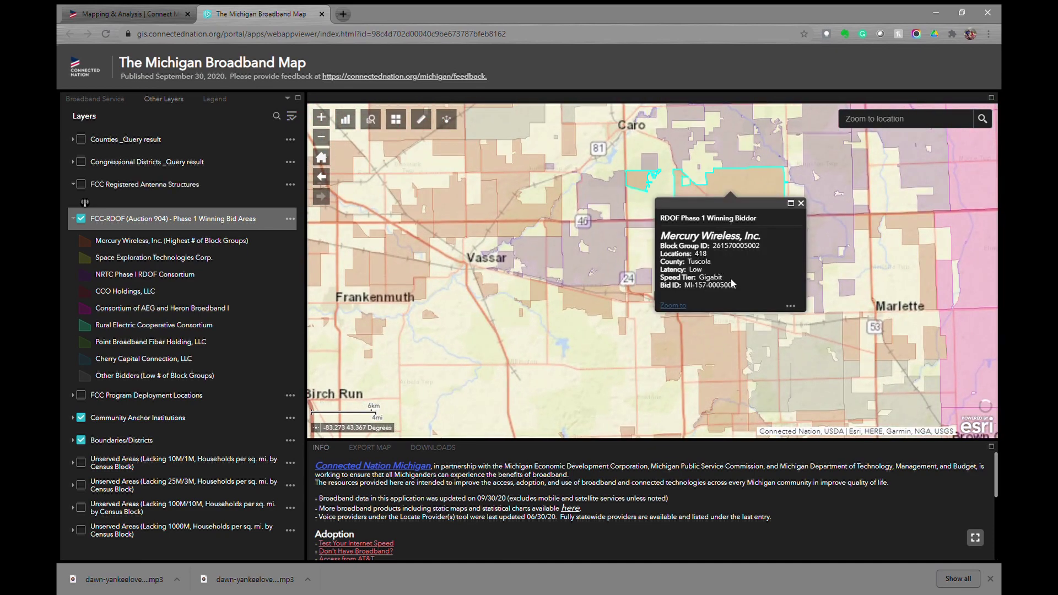
left_click(600, 248)
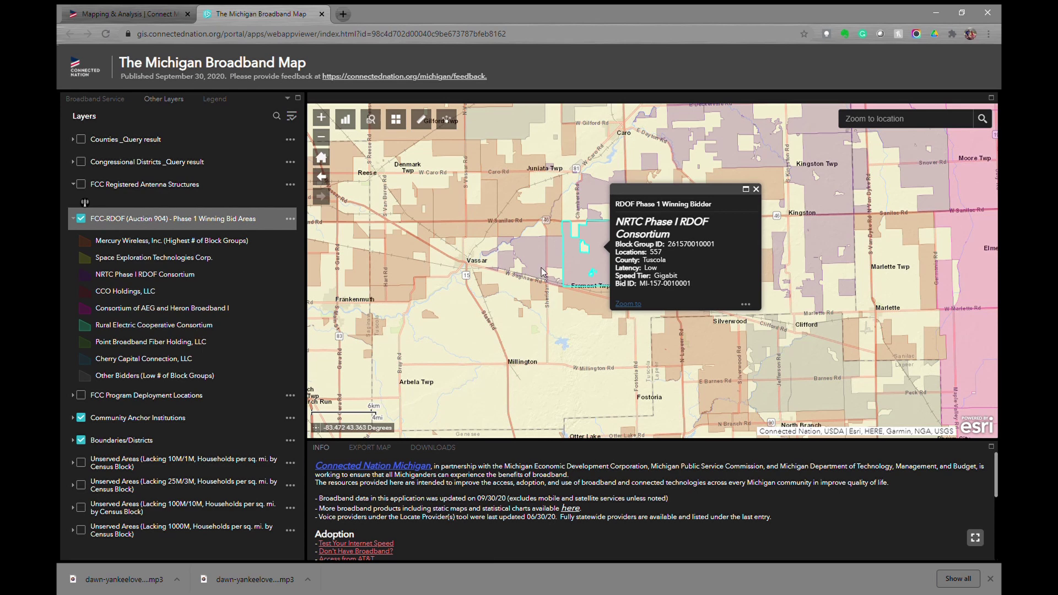
left_click(477, 235)
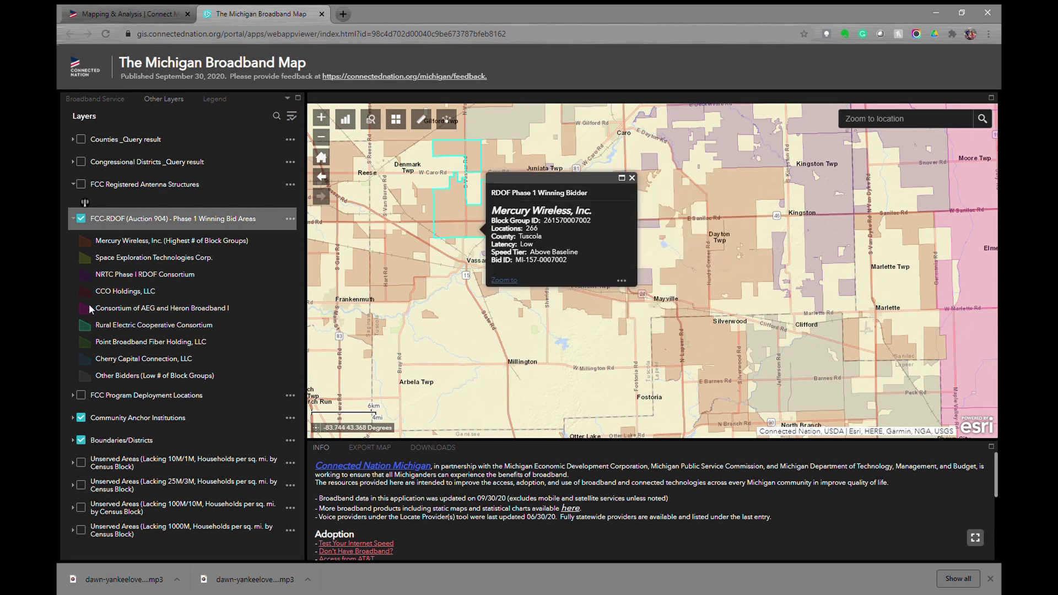
left_click(81, 218)
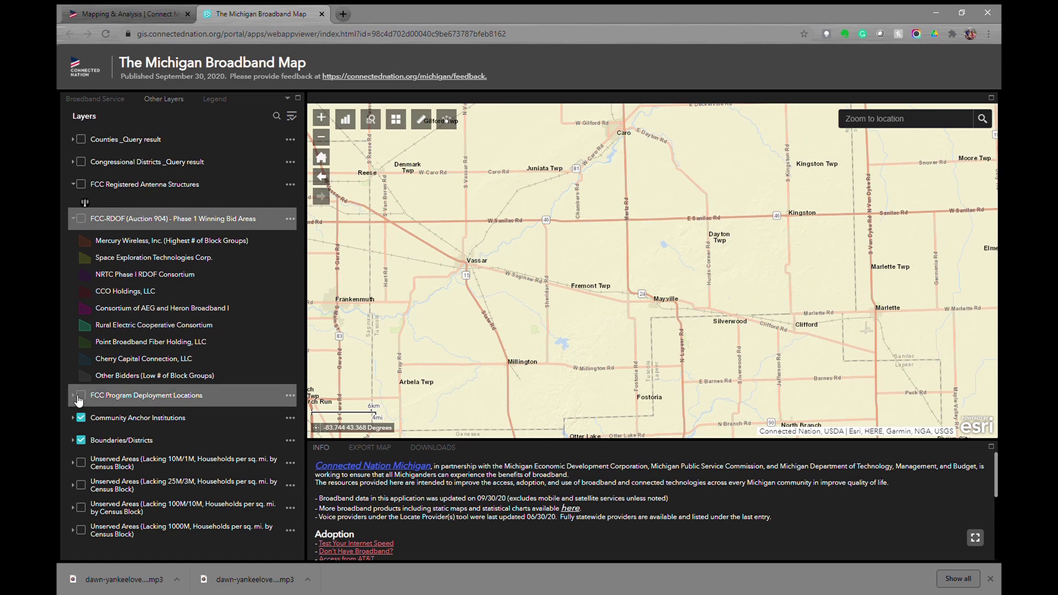
left_click(75, 396)
left_click(81, 396)
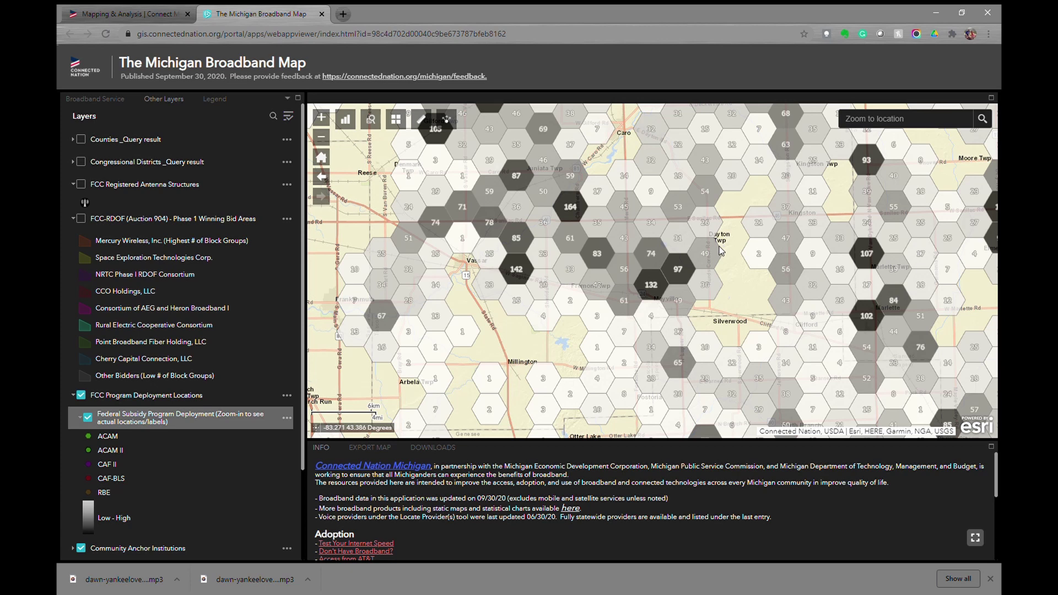
scroll(704, 253, "up", 3)
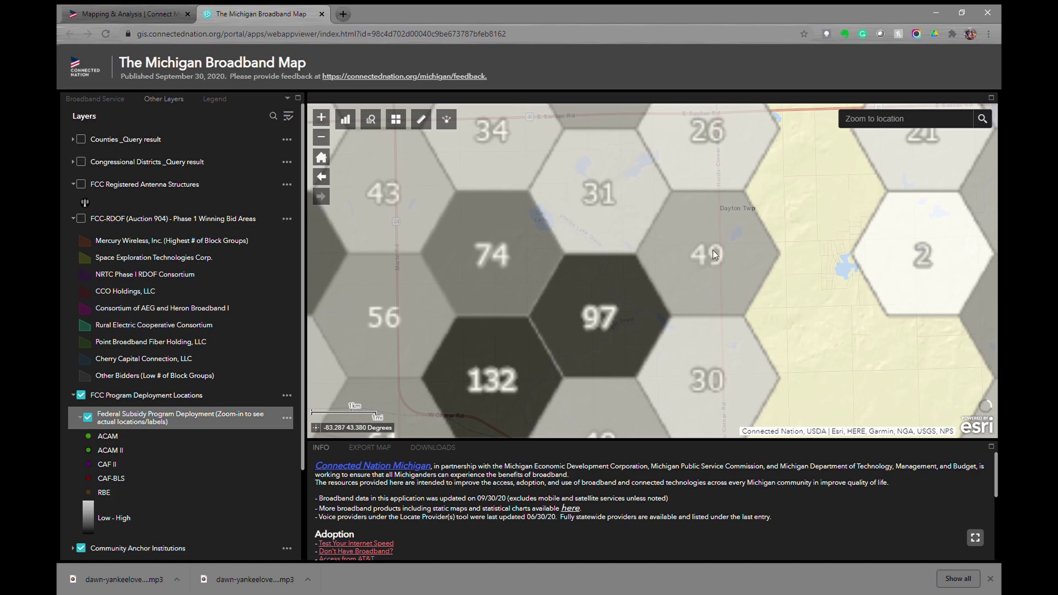
scroll(714, 250, "up", 1)
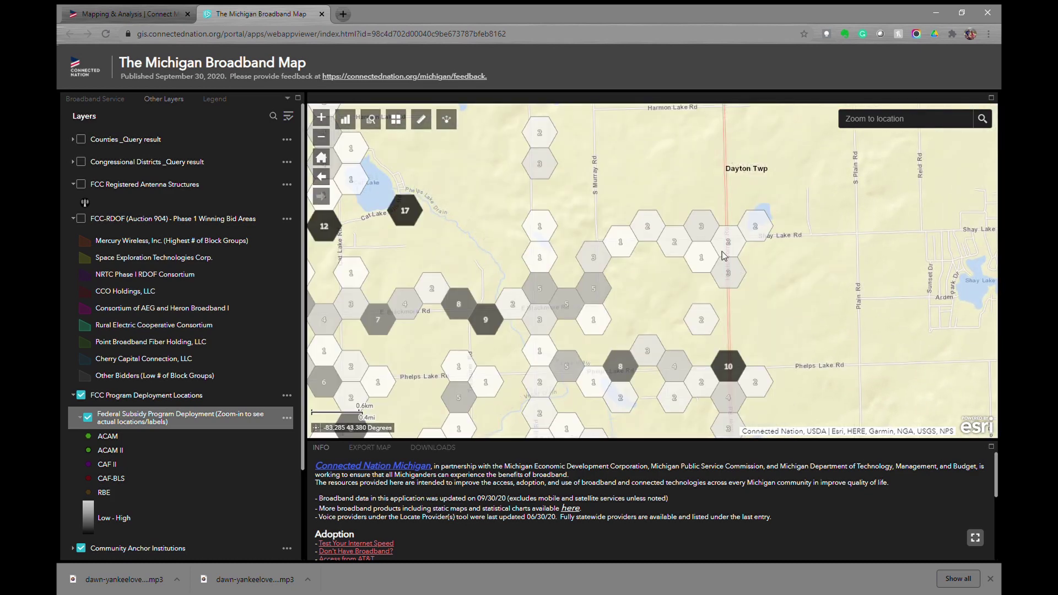
scroll(745, 213, "up", 1)
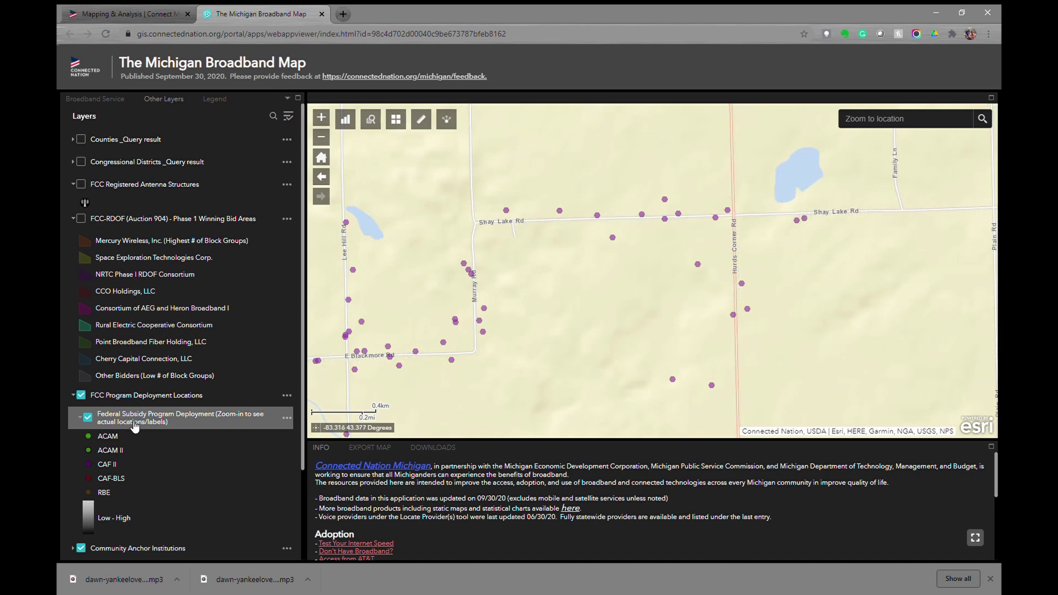
left_click(728, 211)
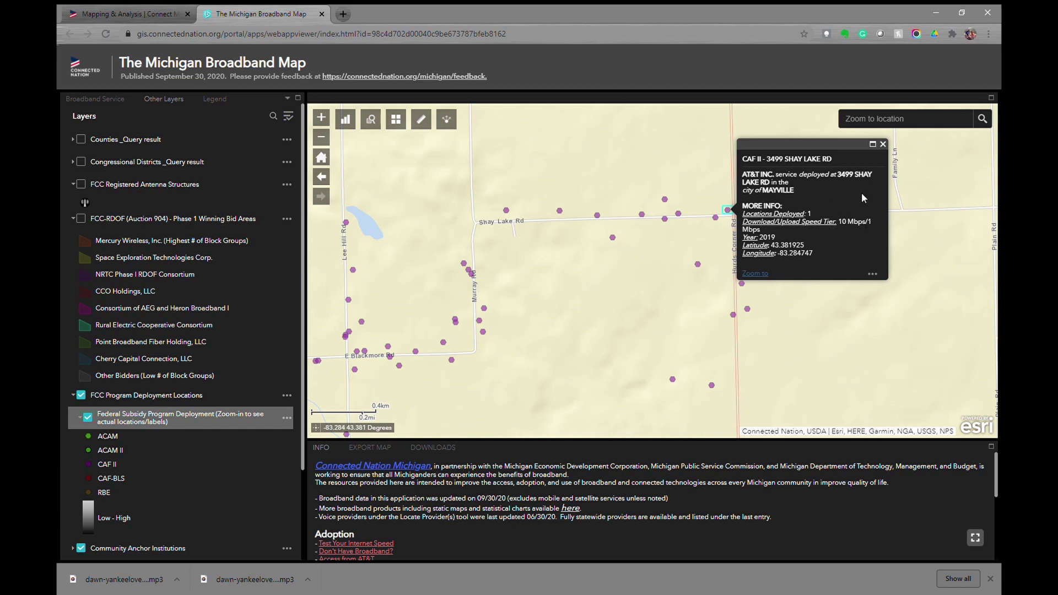
left_click(883, 145)
scroll(536, 347, "down", 5)
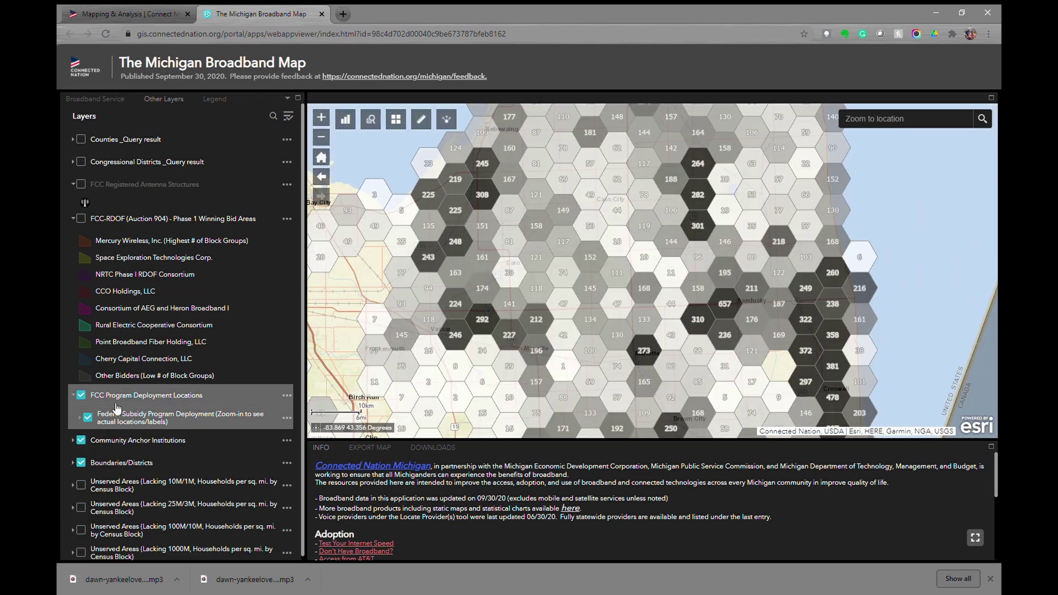
left_click(81, 420)
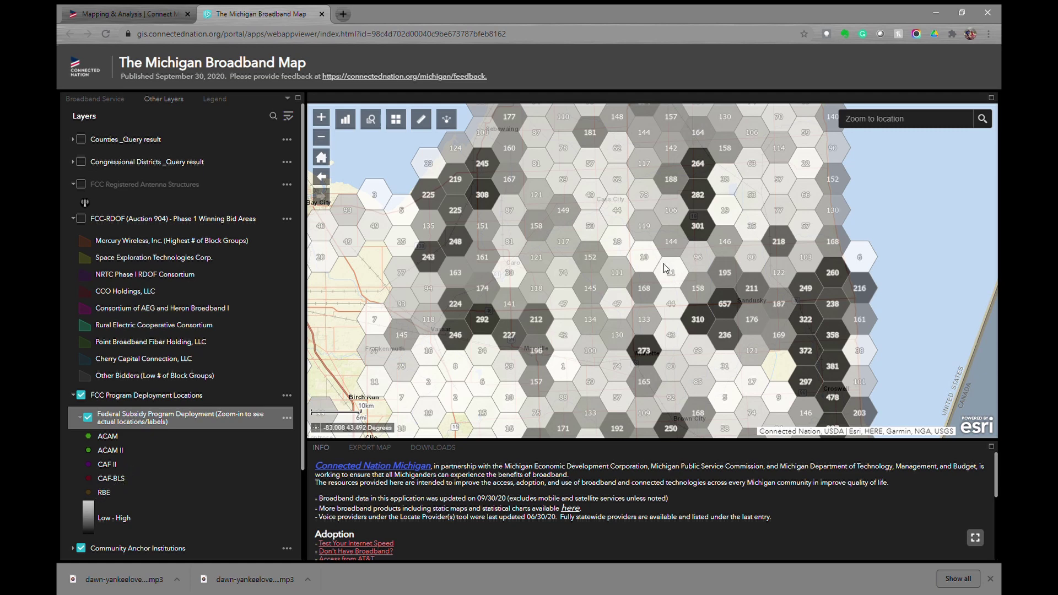
left_click(623, 283)
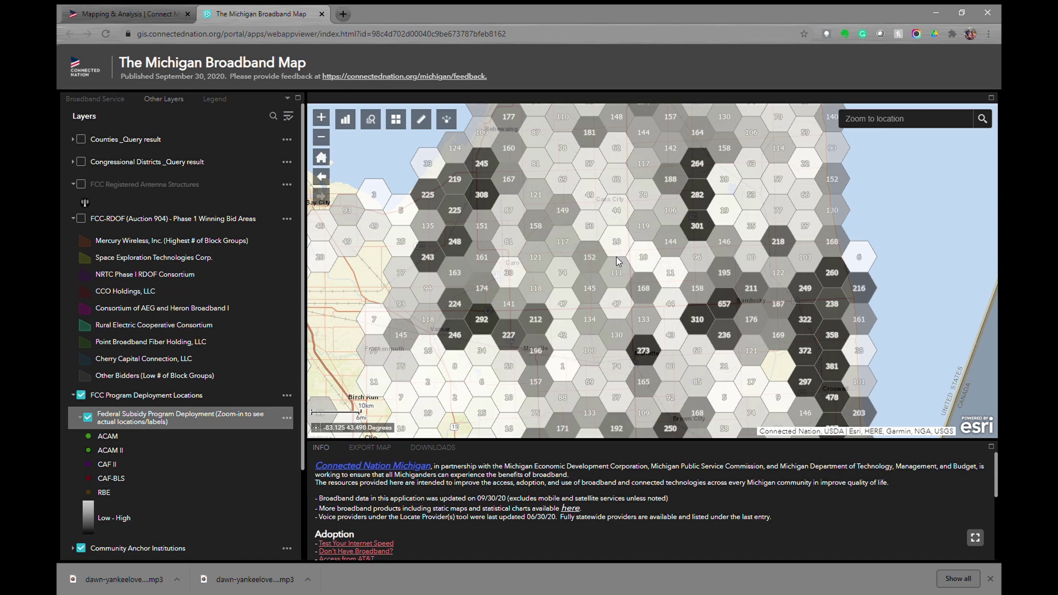
scroll(617, 272, "up", 2)
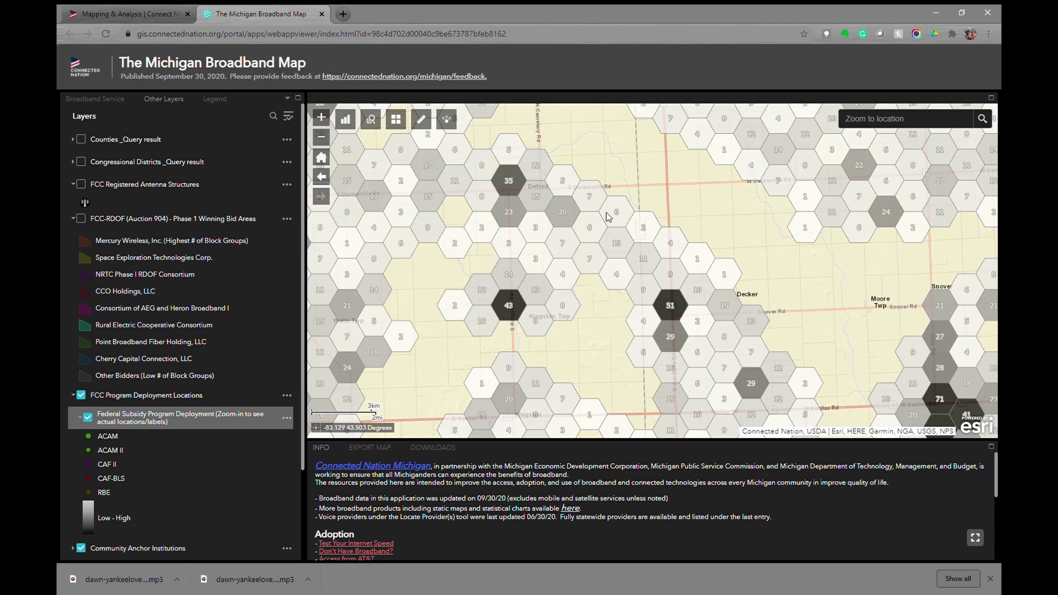
scroll(564, 213, "up", 1)
scroll(565, 213, "up", 2)
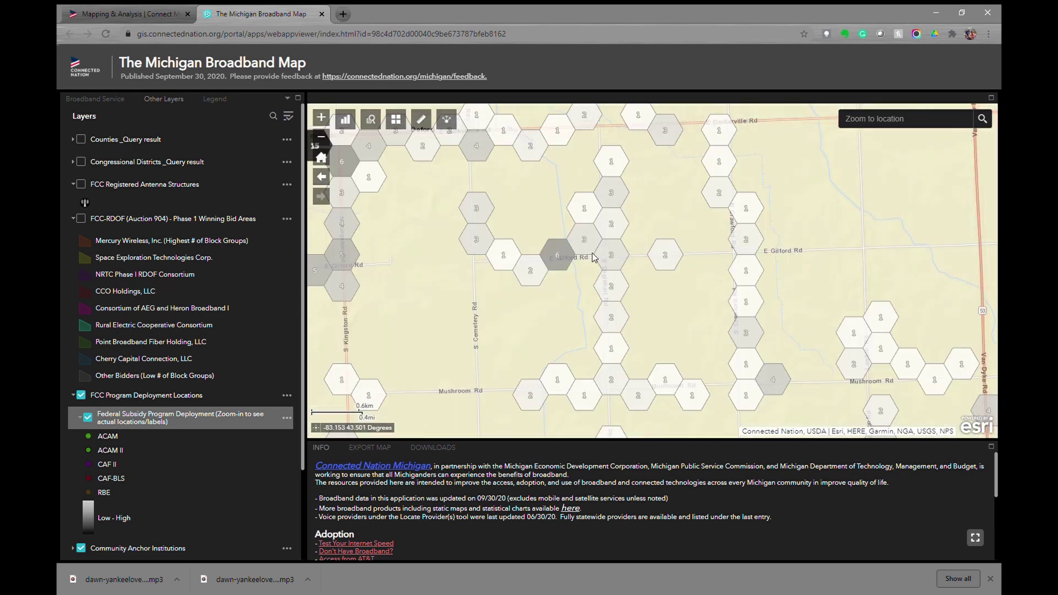
left_click(557, 257)
scroll(558, 255, "up", 1)
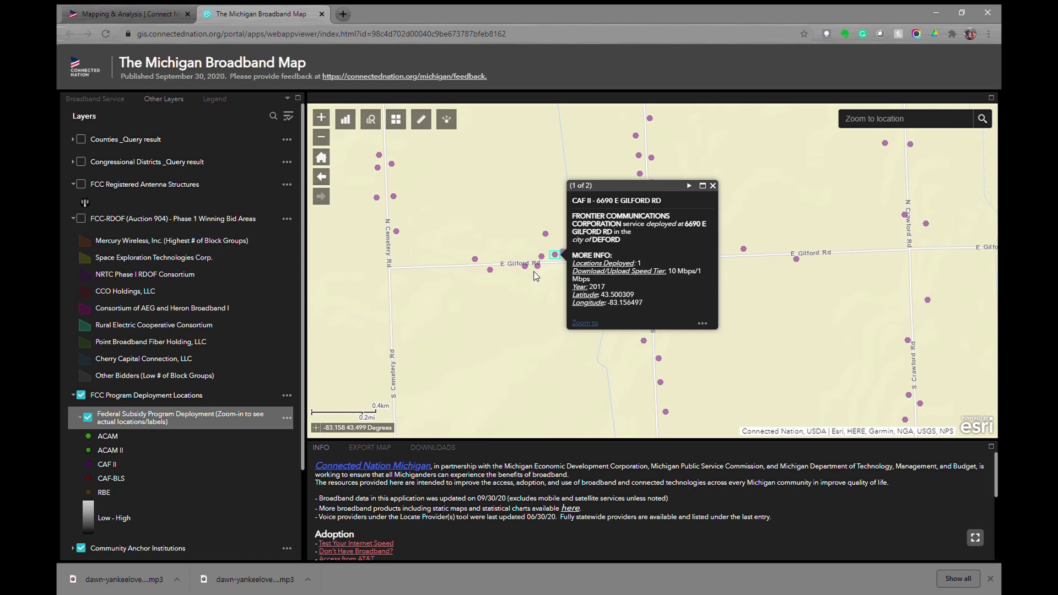
left_click(712, 186)
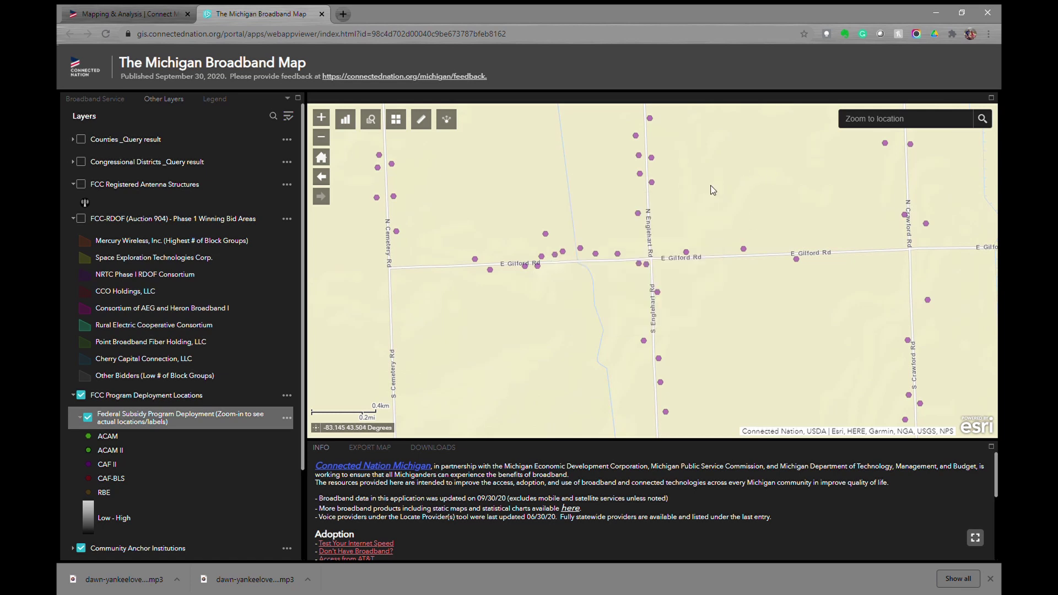
left_click(321, 157)
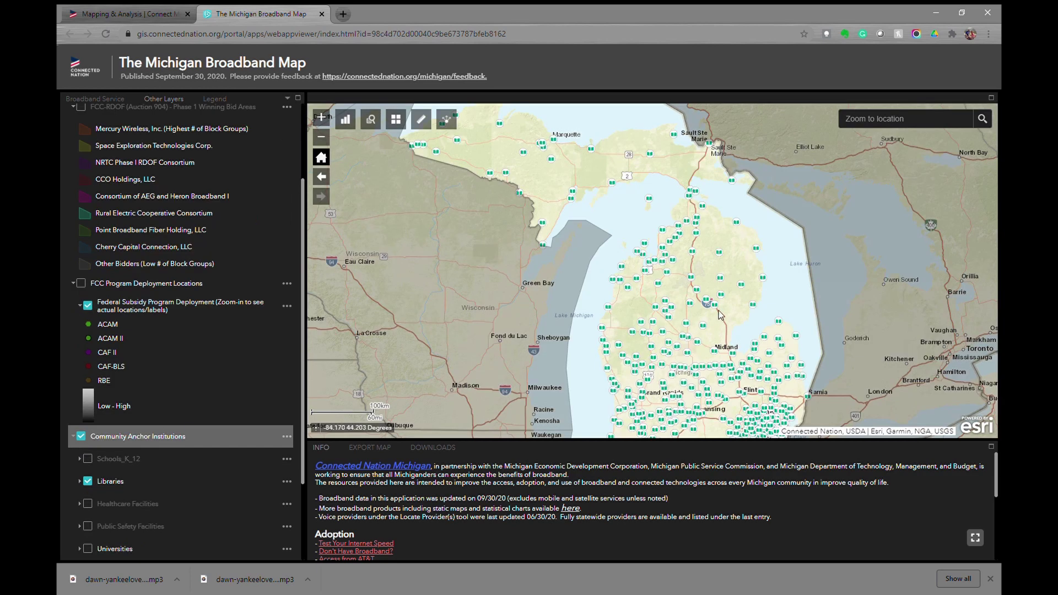
- Read the Montmorency County library details, then show Universities and hide Libraries
scroll(723, 245, "up", 3)
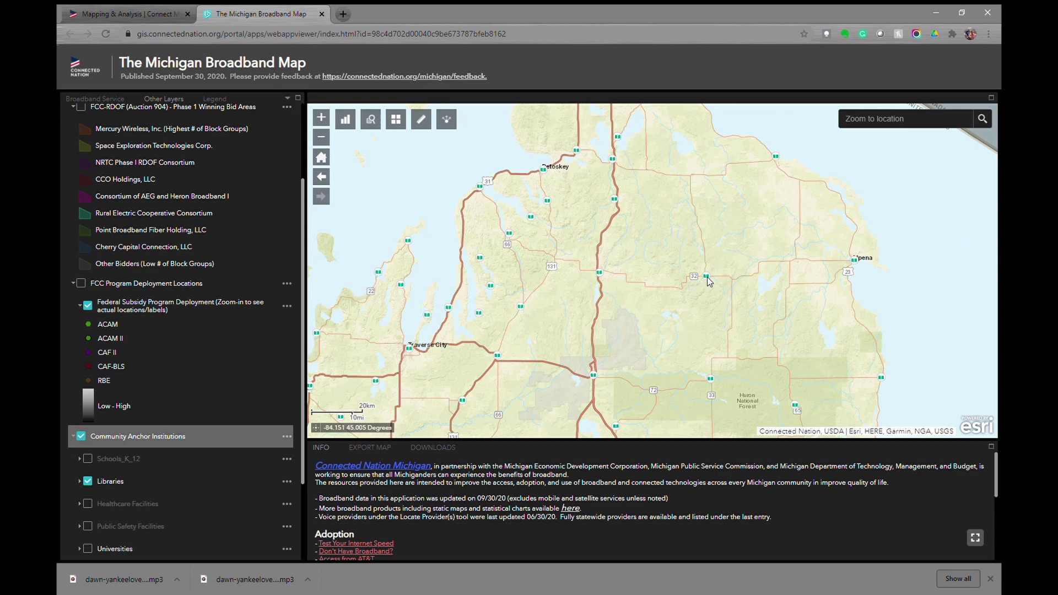
left_click(707, 279)
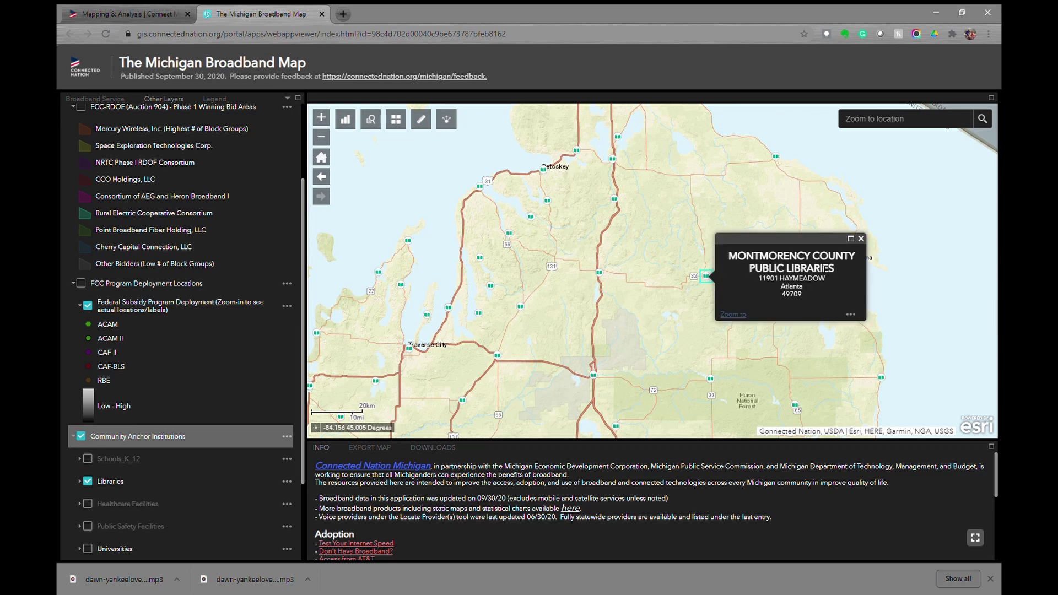
left_click(862, 239)
left_click(88, 548)
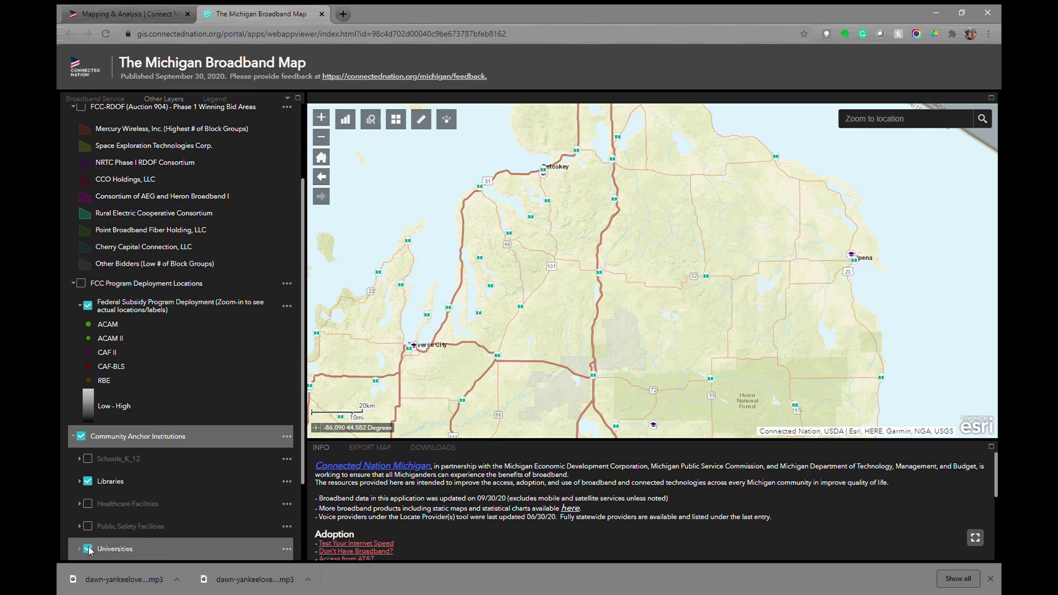
left_click(88, 481)
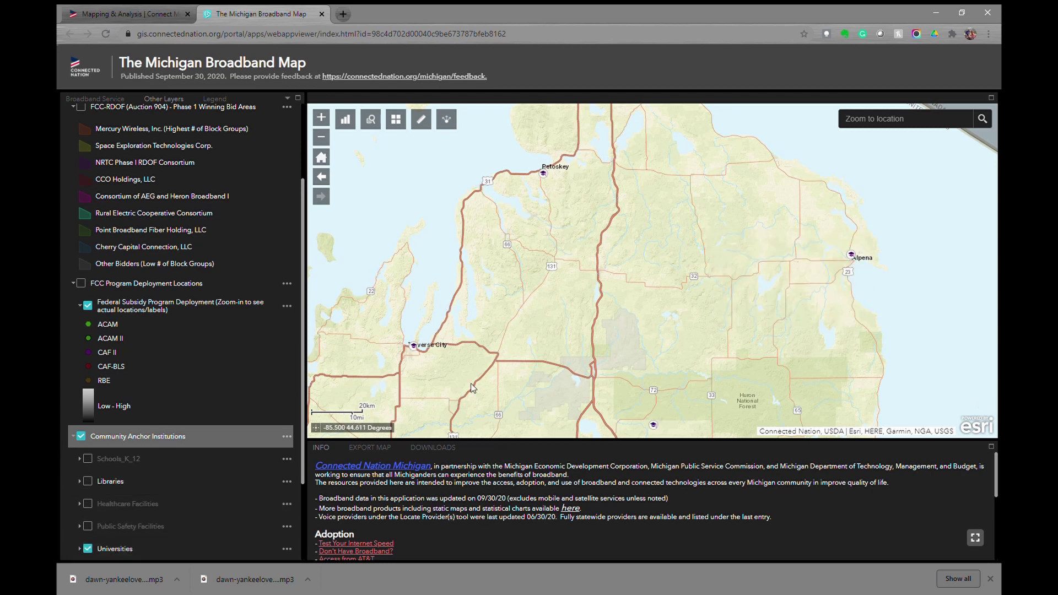
- Show Schools_K_12, Healthcare and Public Safety Facilities, checking the Johannesburg school's details
scroll(603, 328, "up", 2)
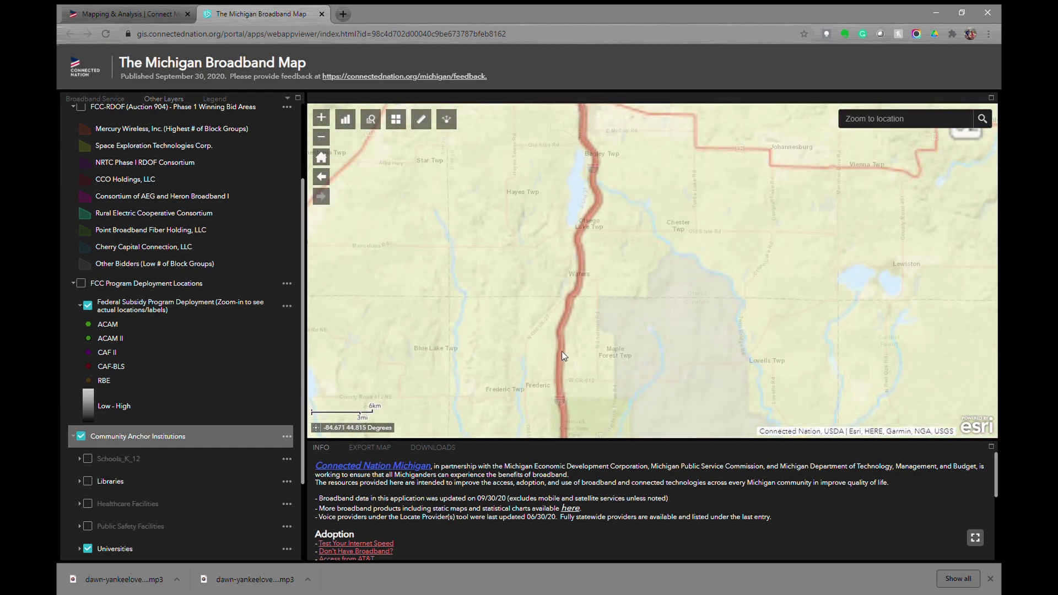
left_click(87, 459)
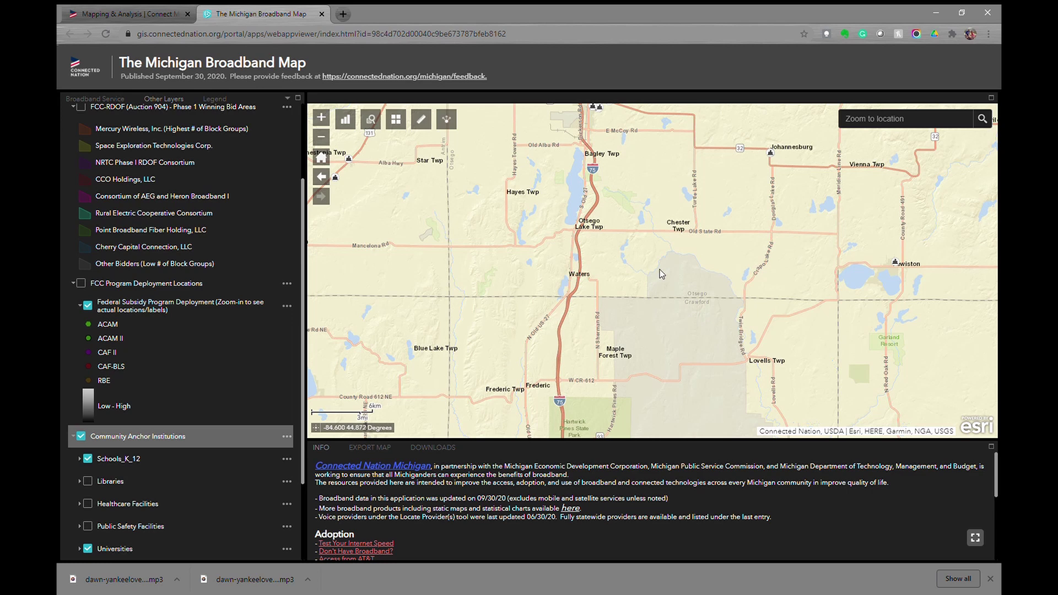
left_click(771, 153)
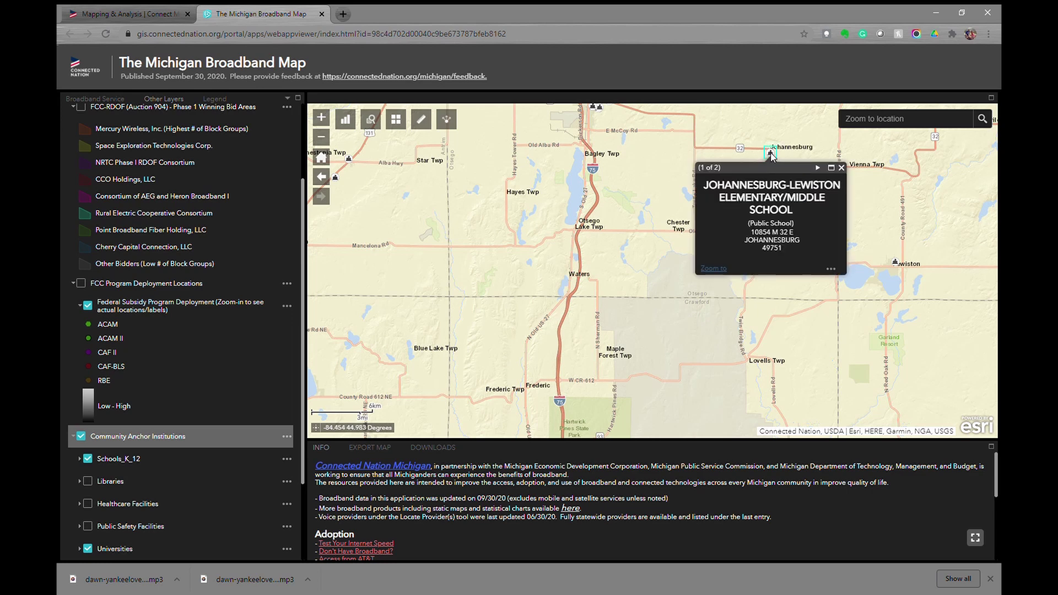
left_click(842, 168)
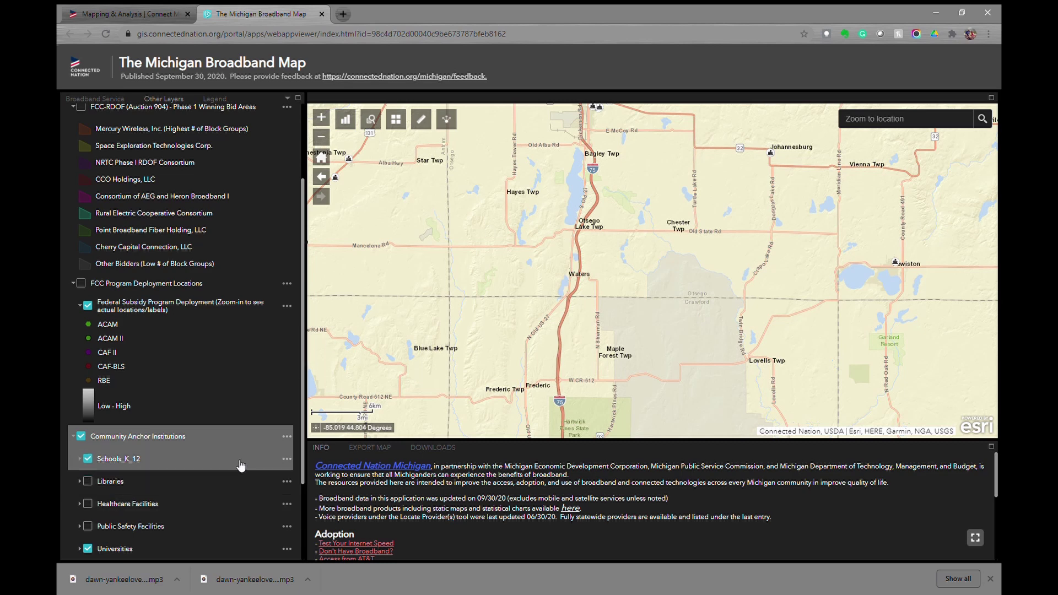
left_click(87, 505)
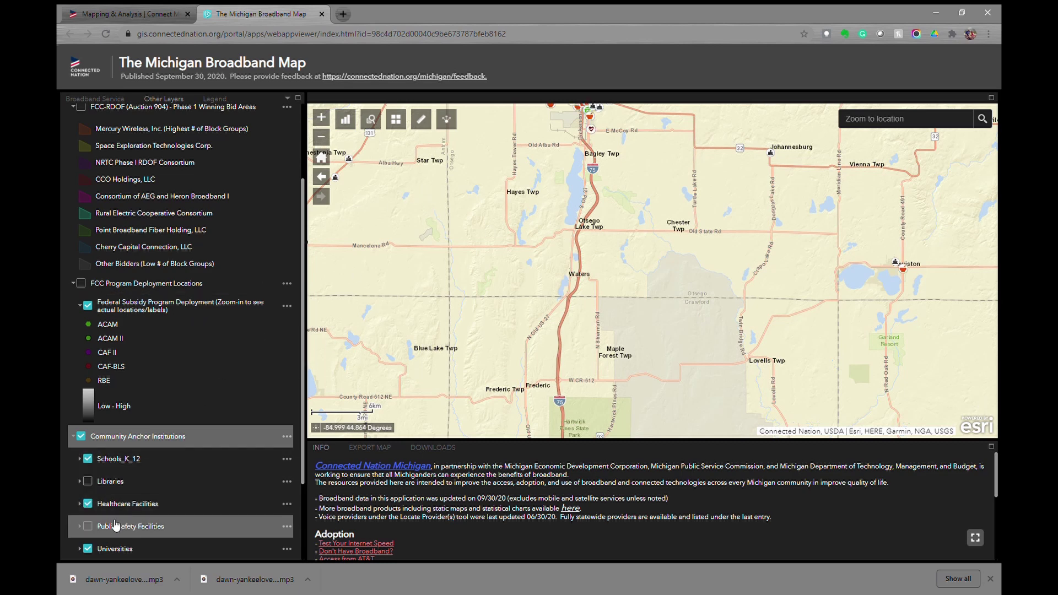
left_click(87, 526)
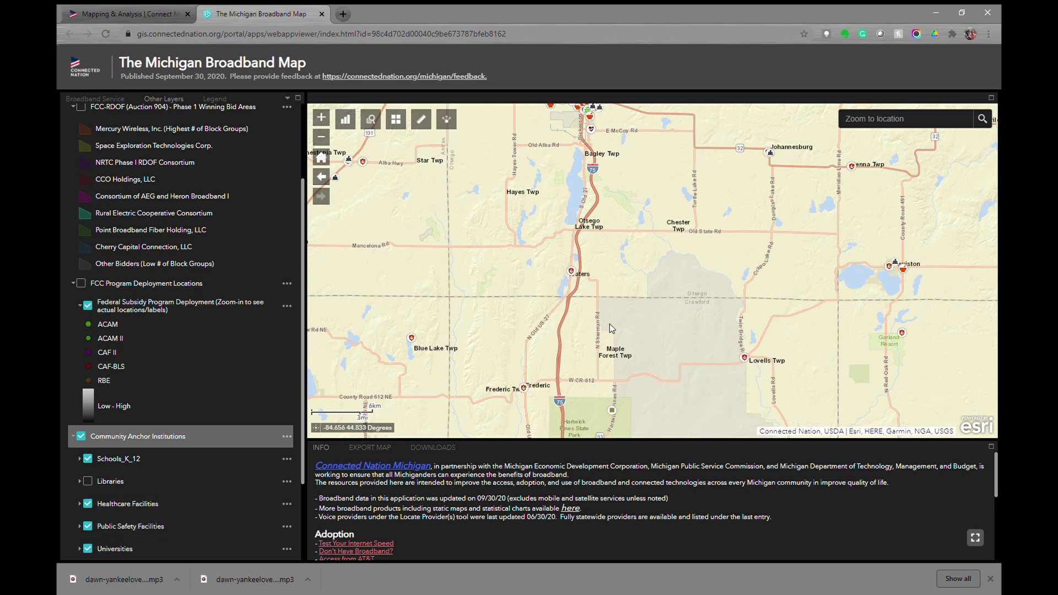
left_click(321, 157)
scroll(181, 330, "down", 3)
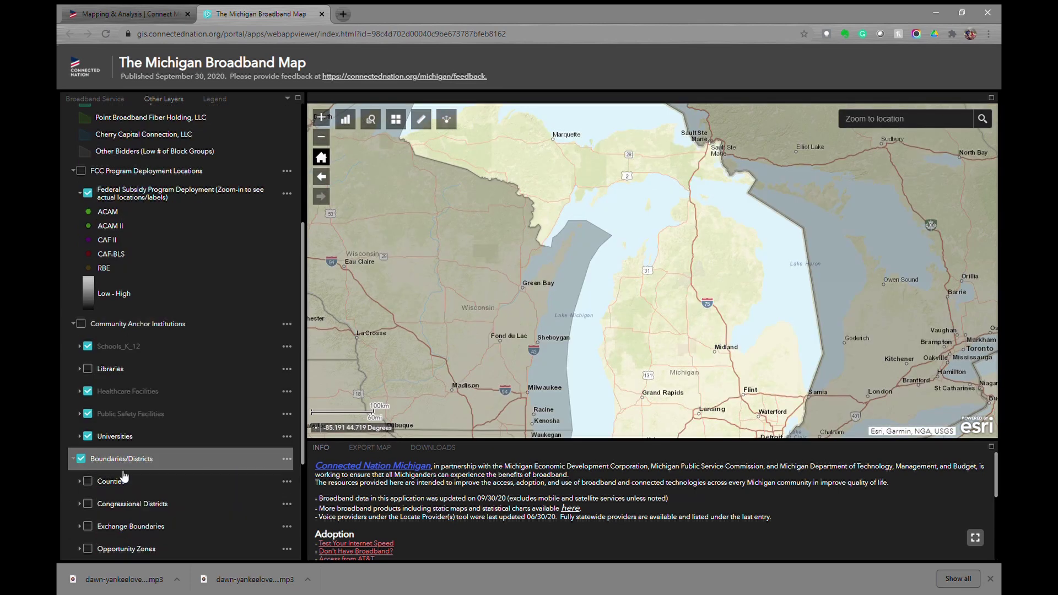
- Briefly show and then hide the County, Congressional District, Exchange Boundary and Opportunity Zone layers
scroll(246, 467, "down", 1)
left_click(88, 425)
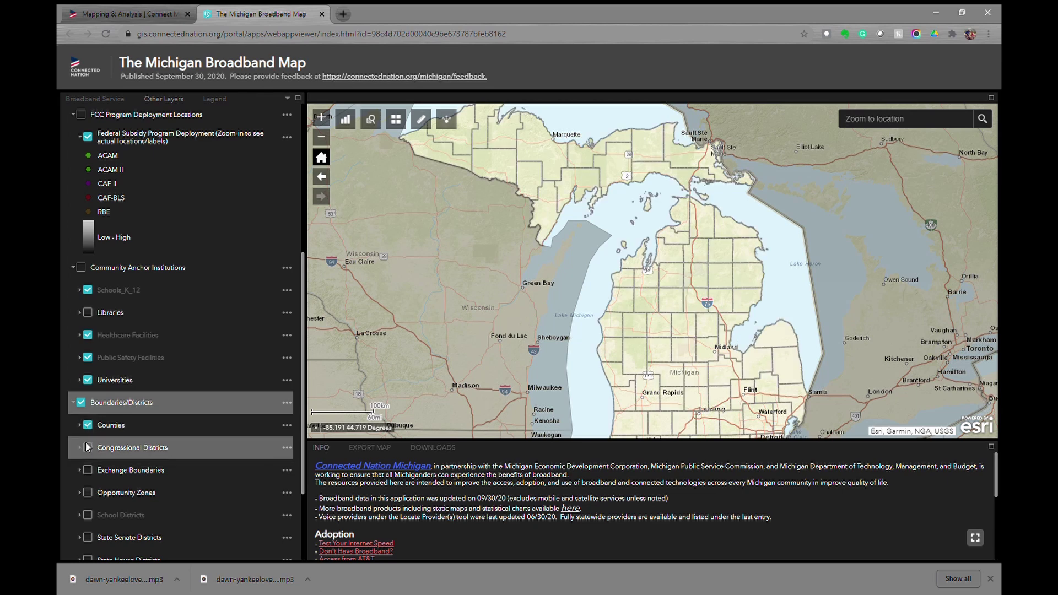
left_click(87, 425)
left_click(87, 446)
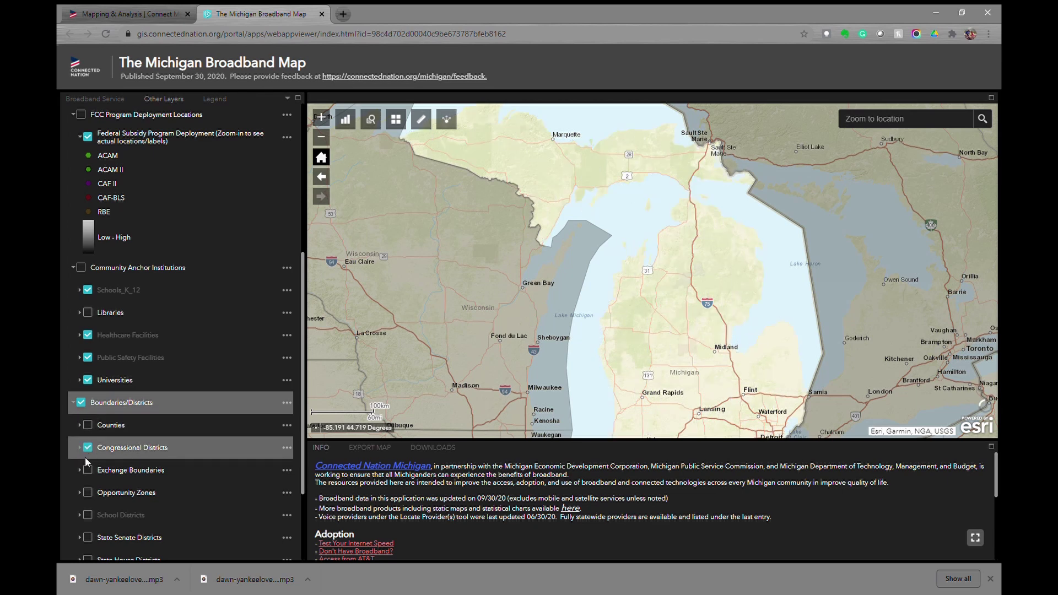
left_click(87, 447)
left_click(87, 469)
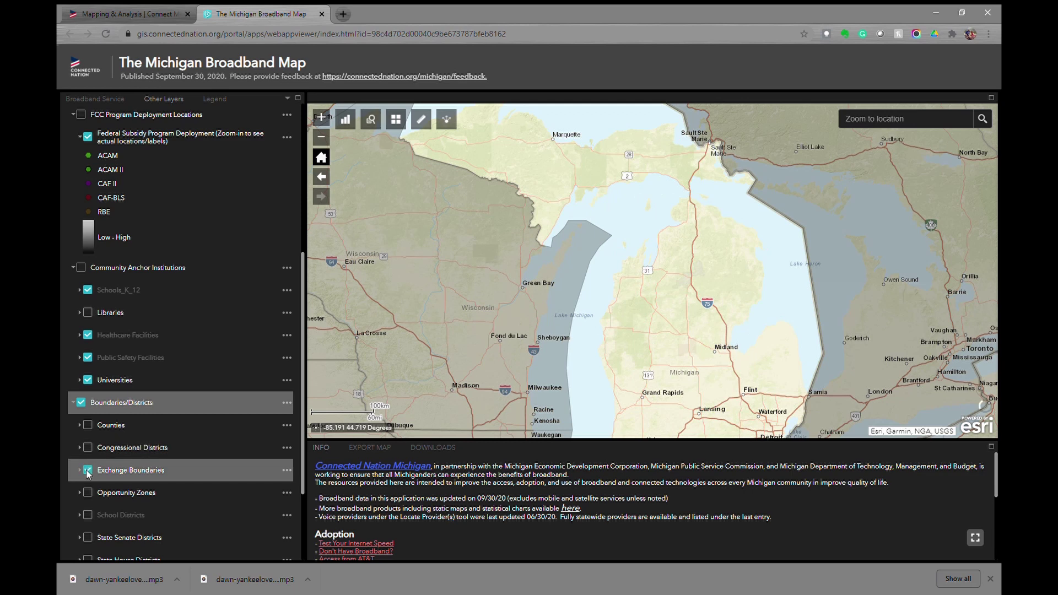
left_click(87, 470)
left_click(87, 492)
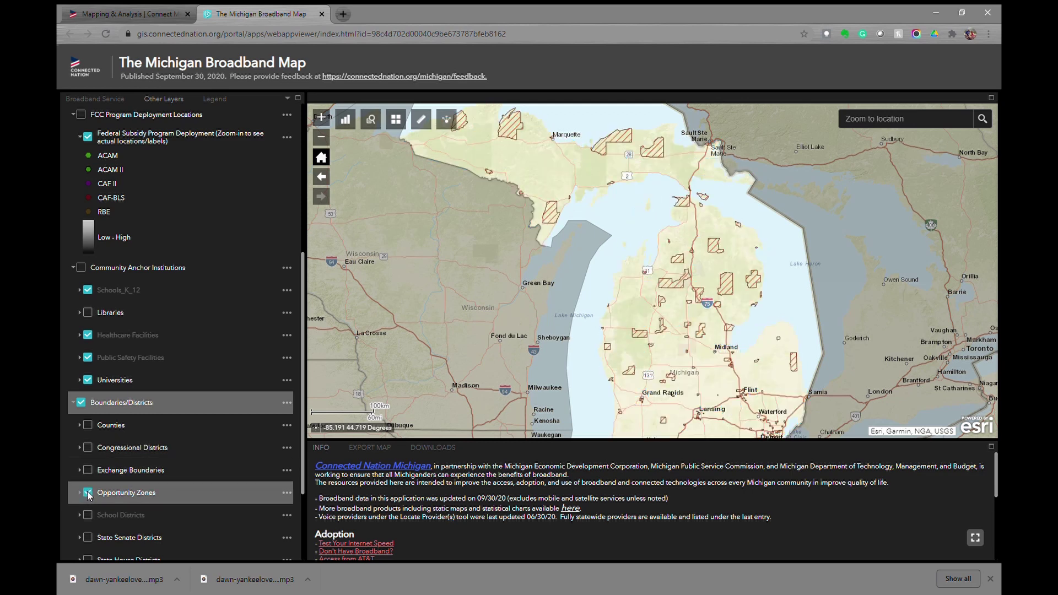
left_click(88, 492)
- Toggle Tribal Lands on and off, then expand the Unserved Areas (Lacking 10M/1M) group
scroll(88, 516, "down", 2)
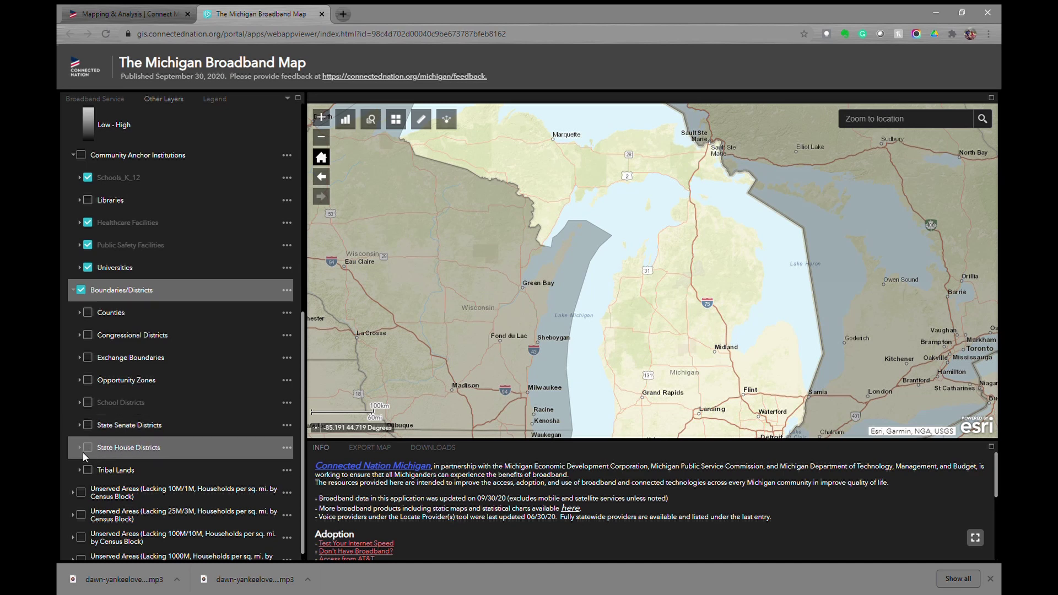
left_click(87, 471)
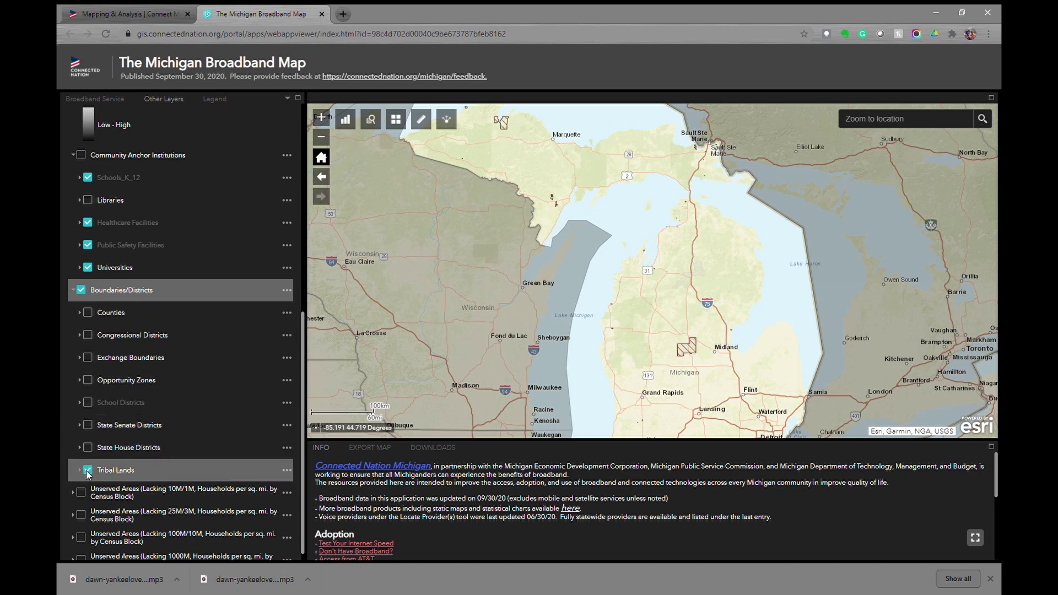
left_click(88, 471)
scroll(85, 474, "down", 1)
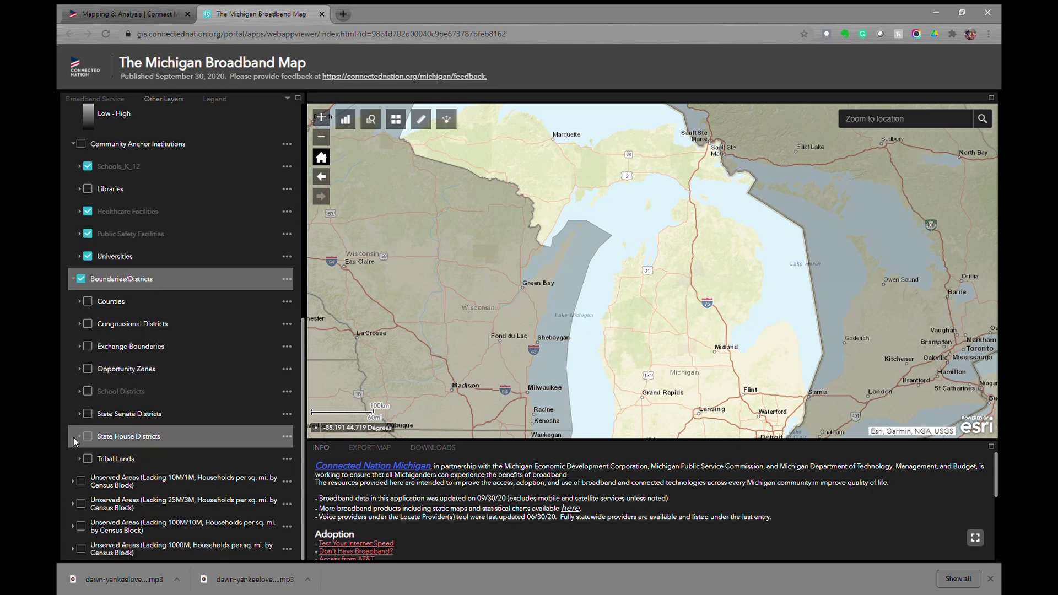
left_click(75, 485)
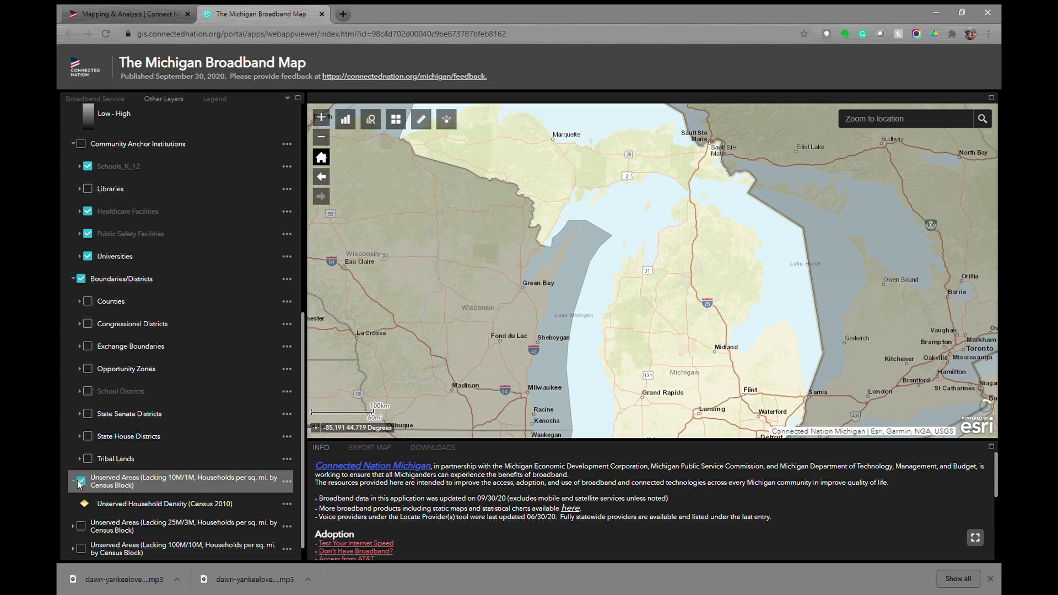
- Swap the 10M/1M unserved layer for 25M/3M Unserved Areas and expand its household density legend
left_click(79, 482)
left_click(80, 481)
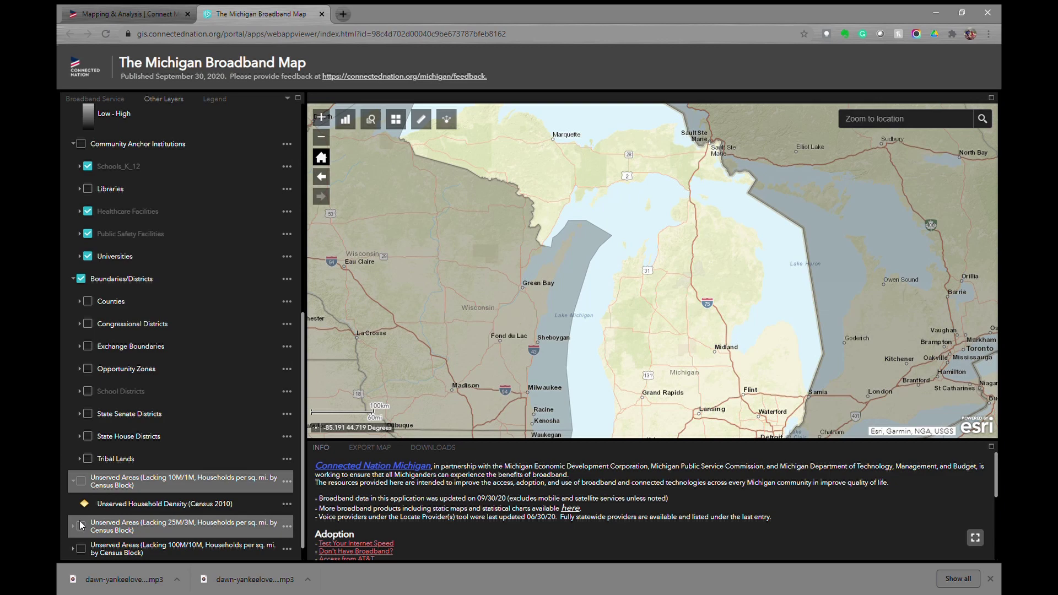
left_click(80, 525)
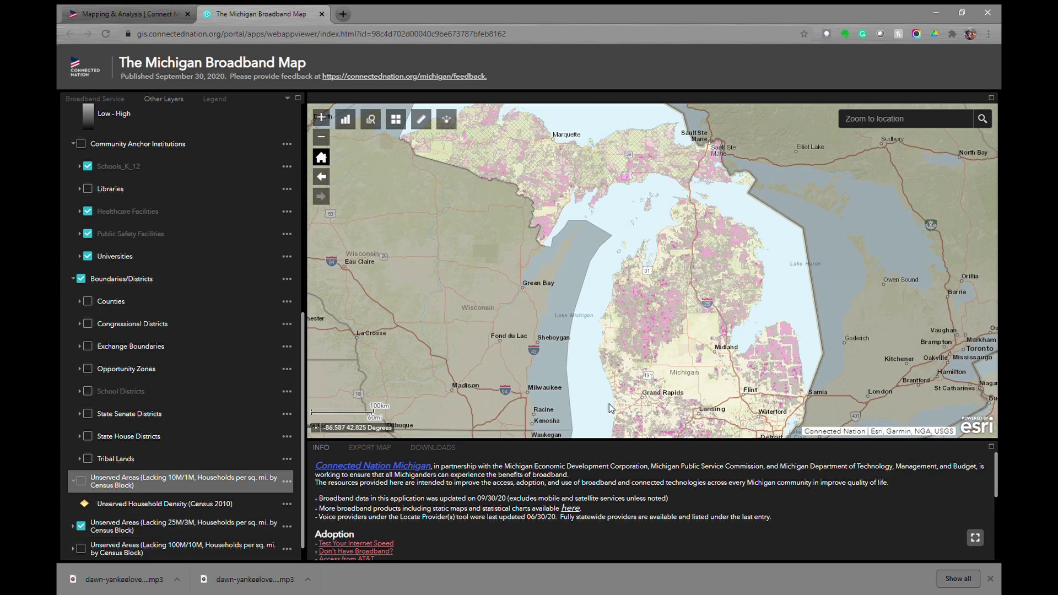
scroll(668, 355, "up", 1)
scroll(669, 357, "up", 3)
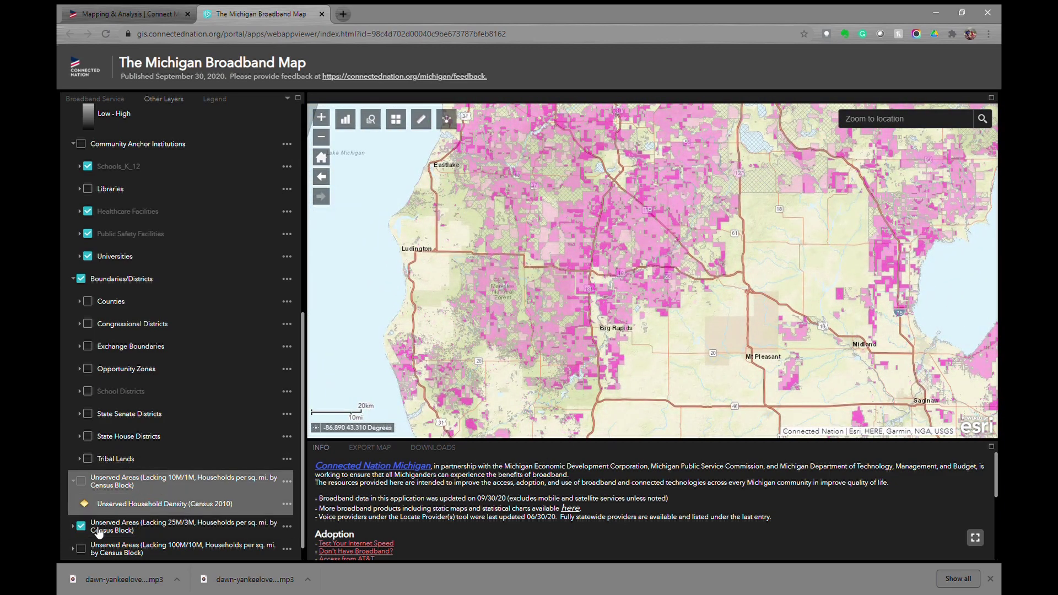
left_click(73, 527)
scroll(155, 507, "down", 1)
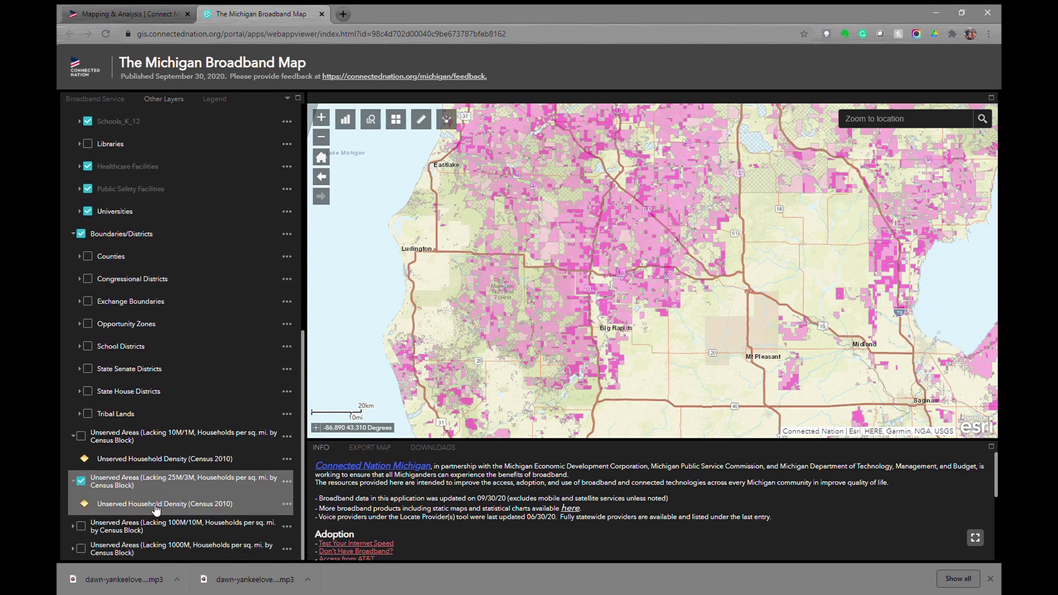
left_click(155, 506)
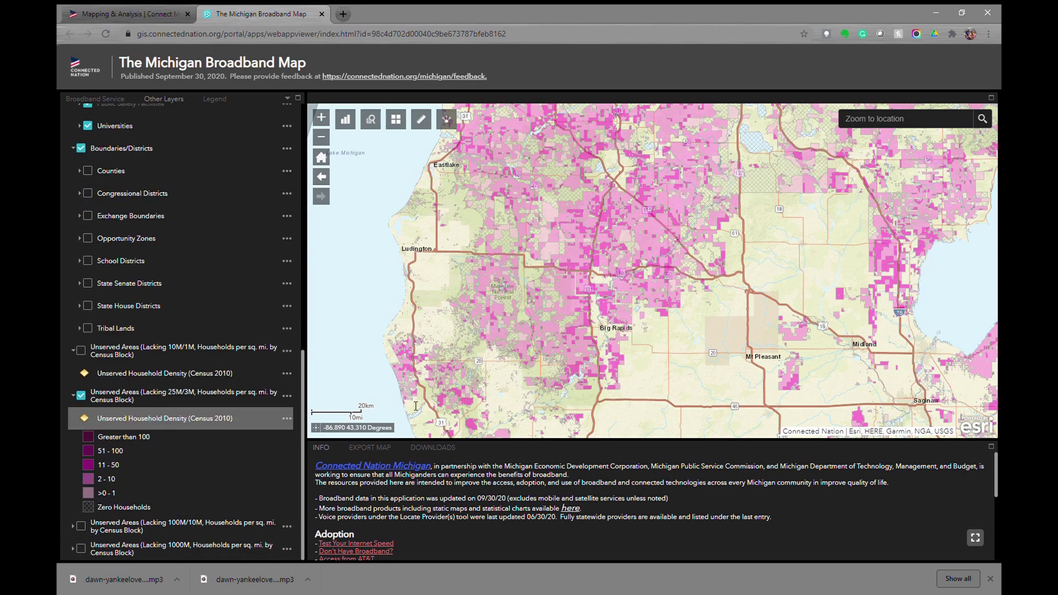
scroll(594, 341, "up", 1)
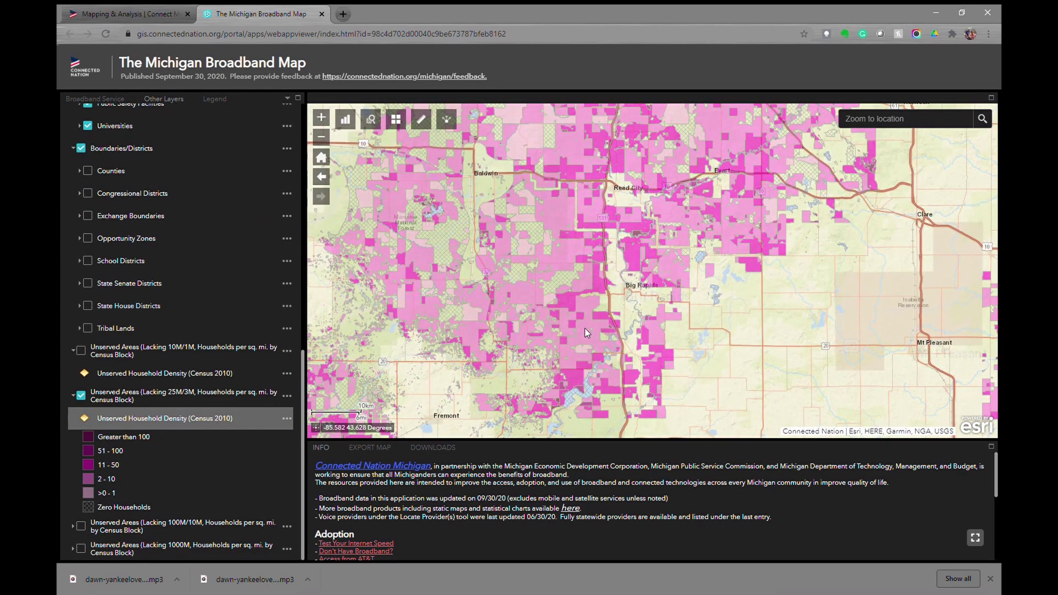
- View popups for two unserved census blocks near Newaygo, pan toward Big Prairie and Stanwood, and open Share
left_click(584, 339)
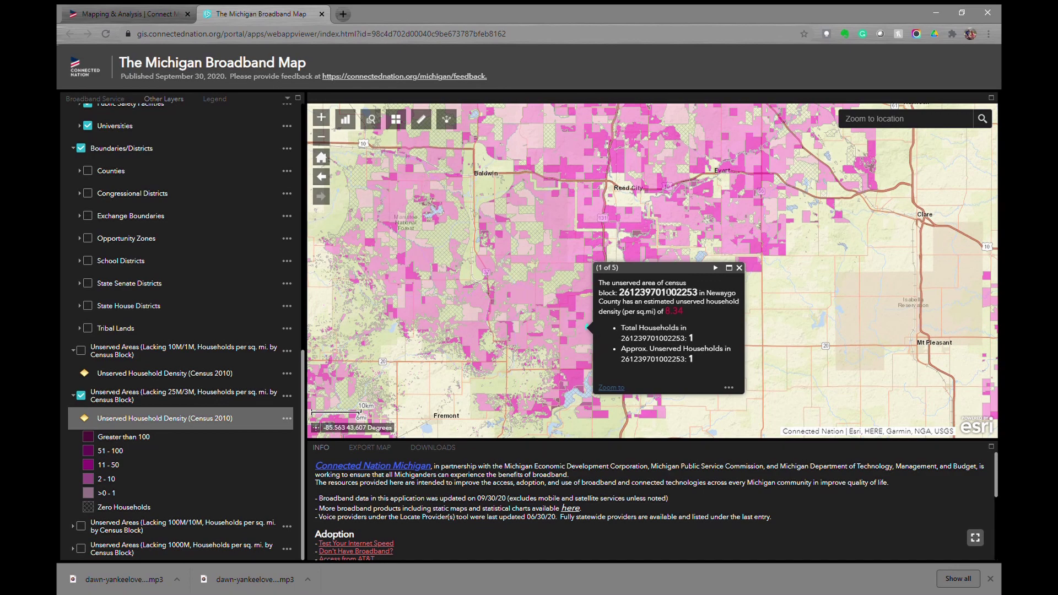
scroll(574, 376, "up", 2)
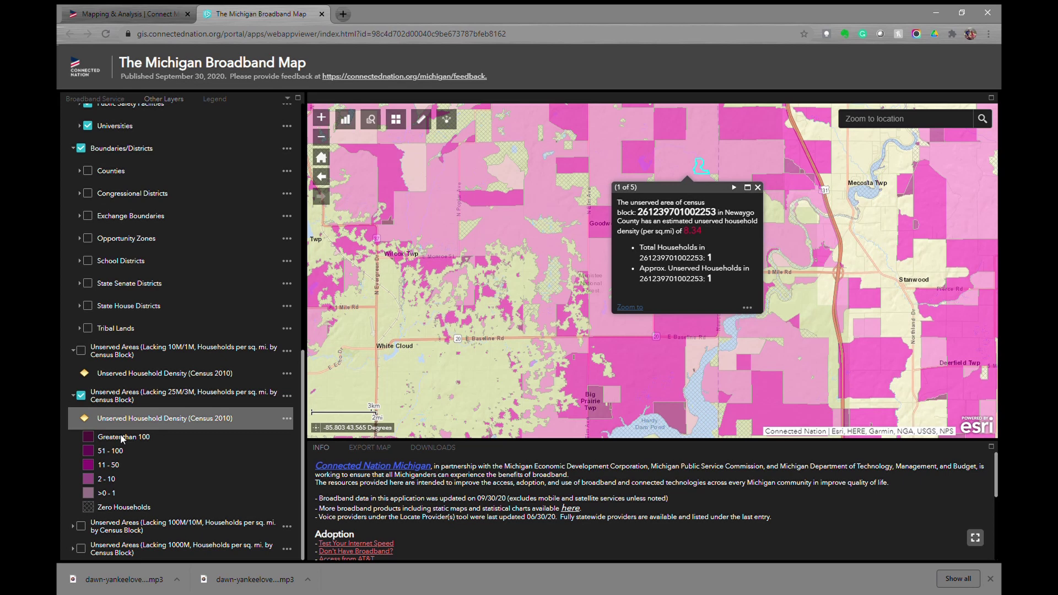
left_click(646, 371)
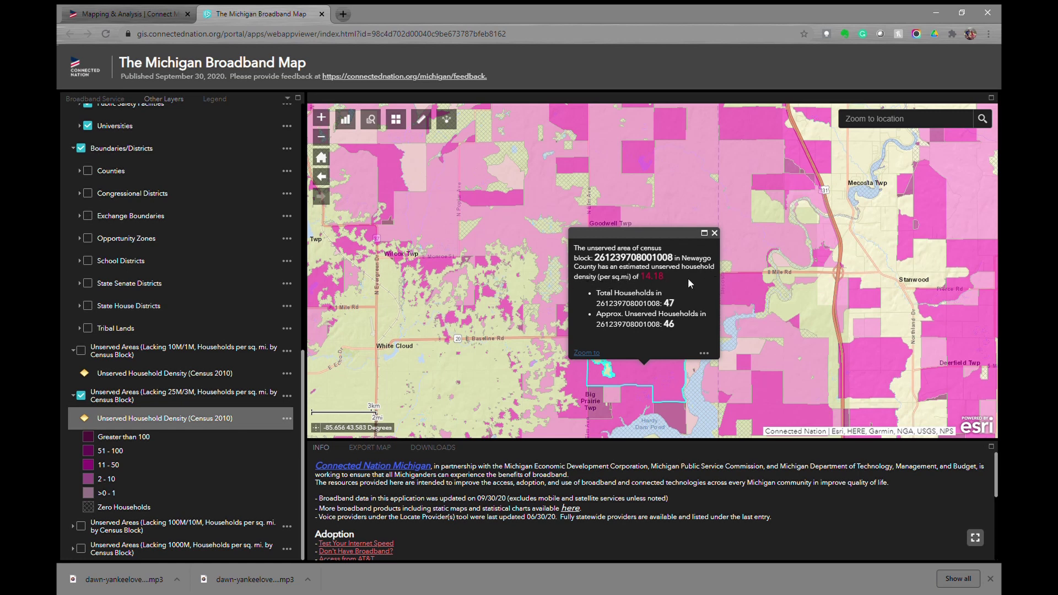
left_click_drag(687, 278, 453, 174)
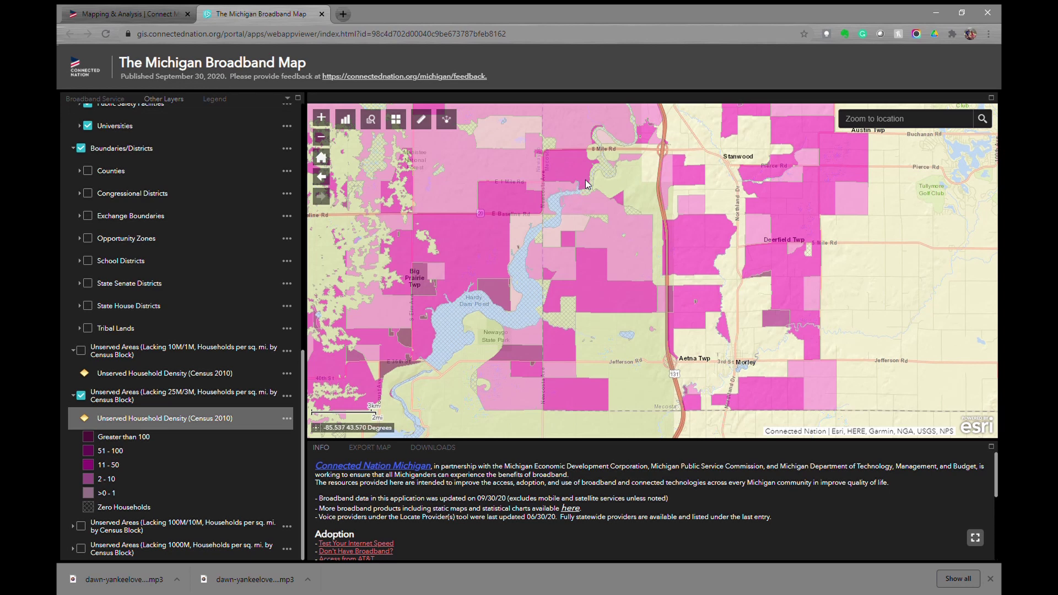
left_click(447, 119)
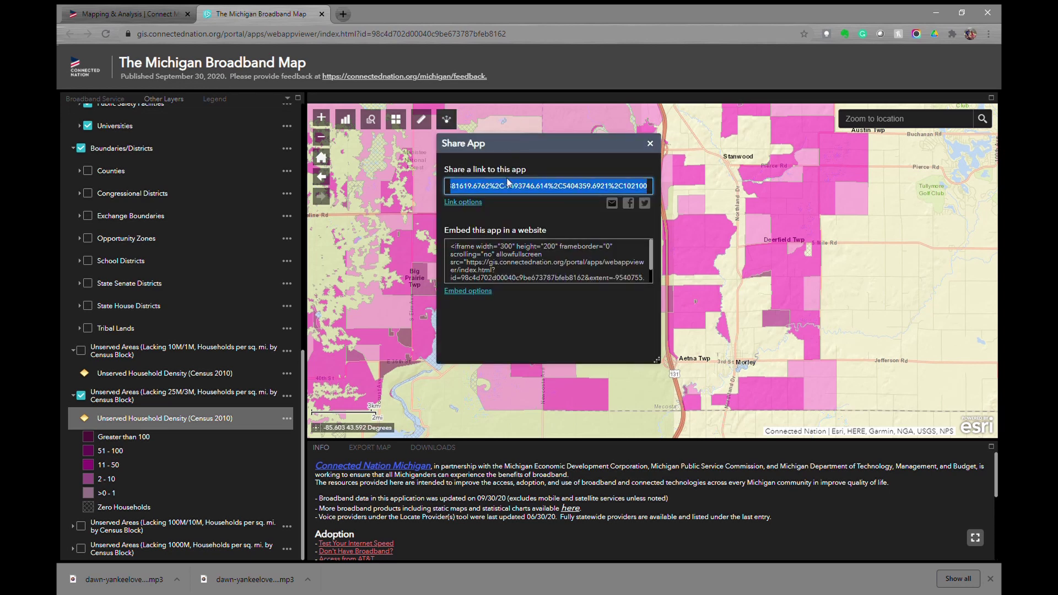
- Enable Remember layers visibility in Link options, copy the link, and paste it into a new tab
left_click(475, 205)
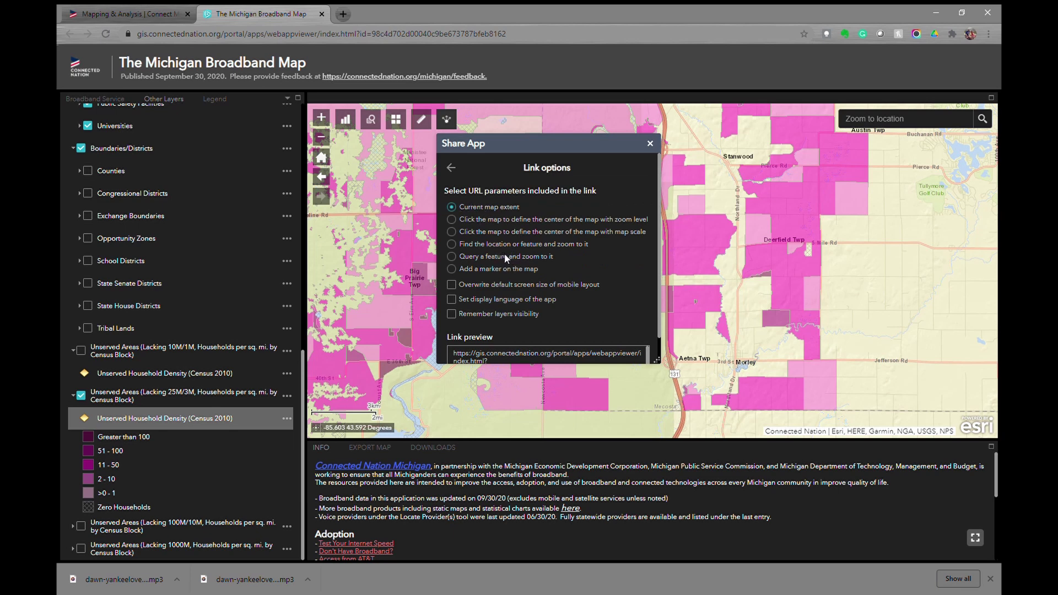
left_click(455, 317)
left_click(548, 354)
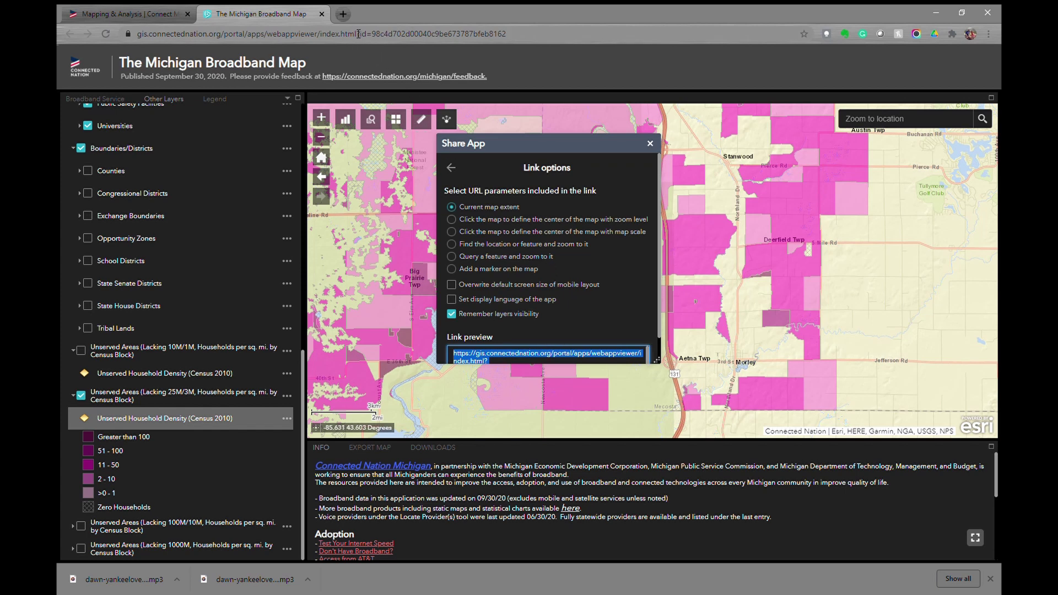
left_click(343, 15)
key("ctrl+v")
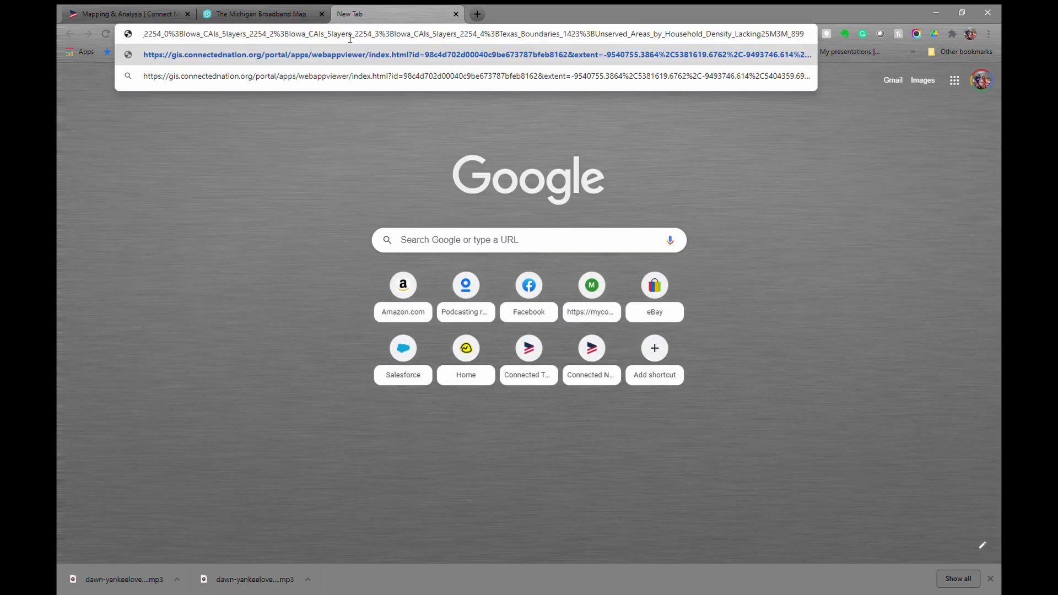
- Load the pasted link, acknowledge the welcome notice, close Locate Provider, and return to the statewide view
key("Return")
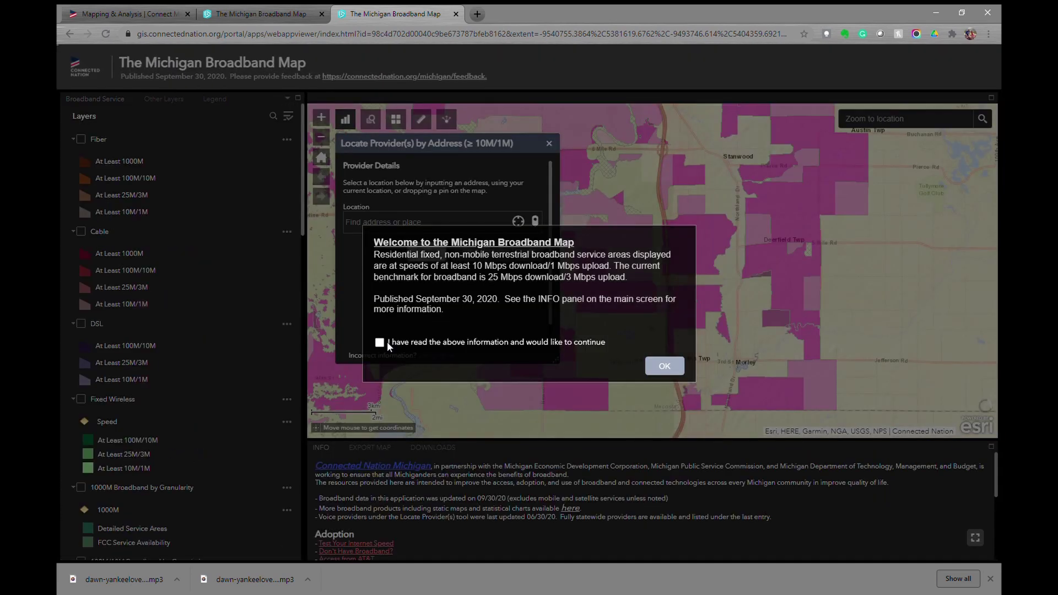
left_click(387, 342)
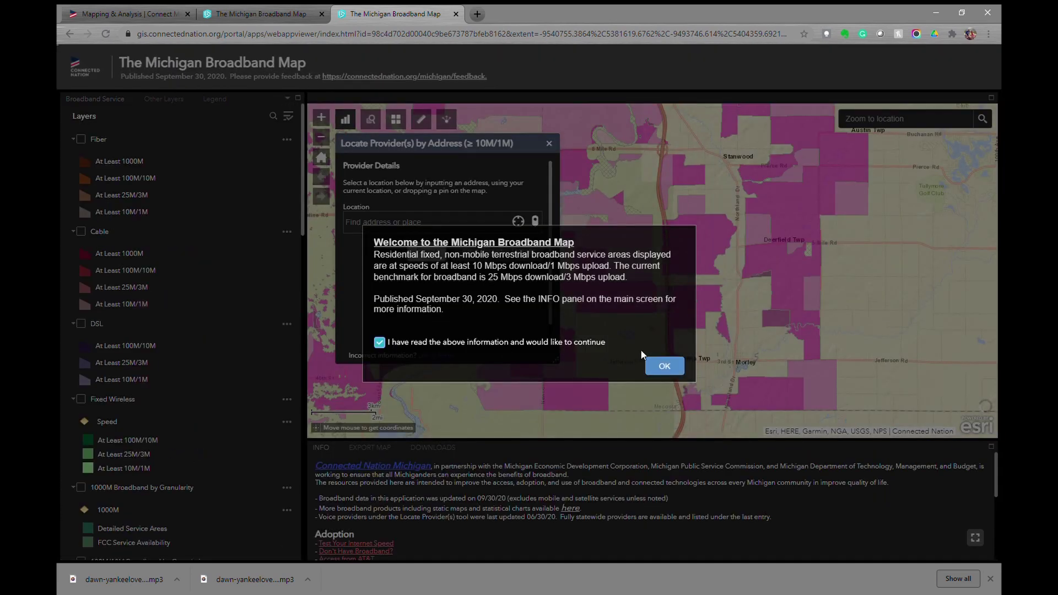
left_click(676, 368)
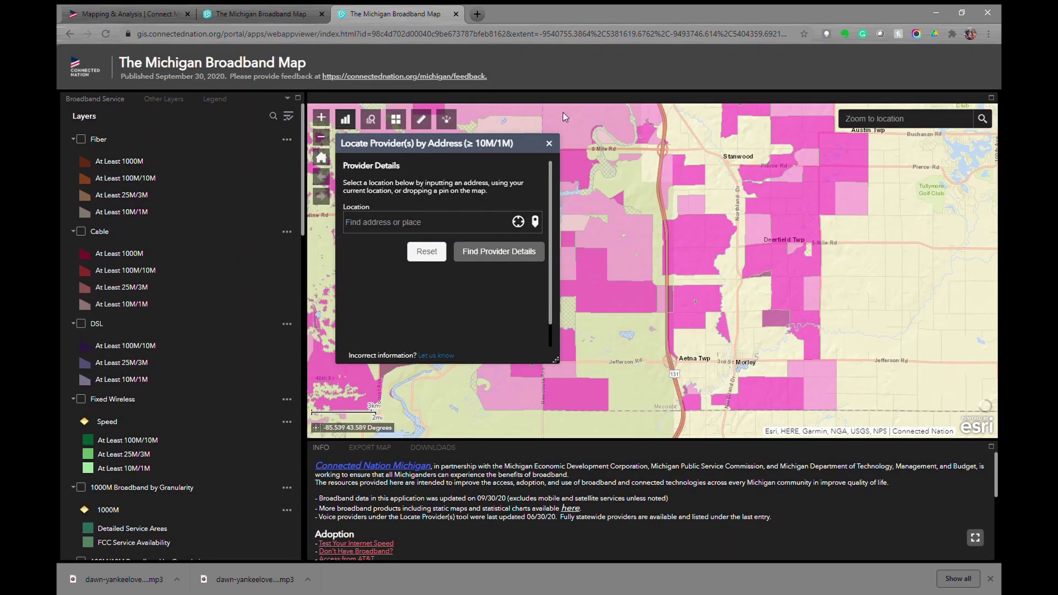
left_click(549, 143)
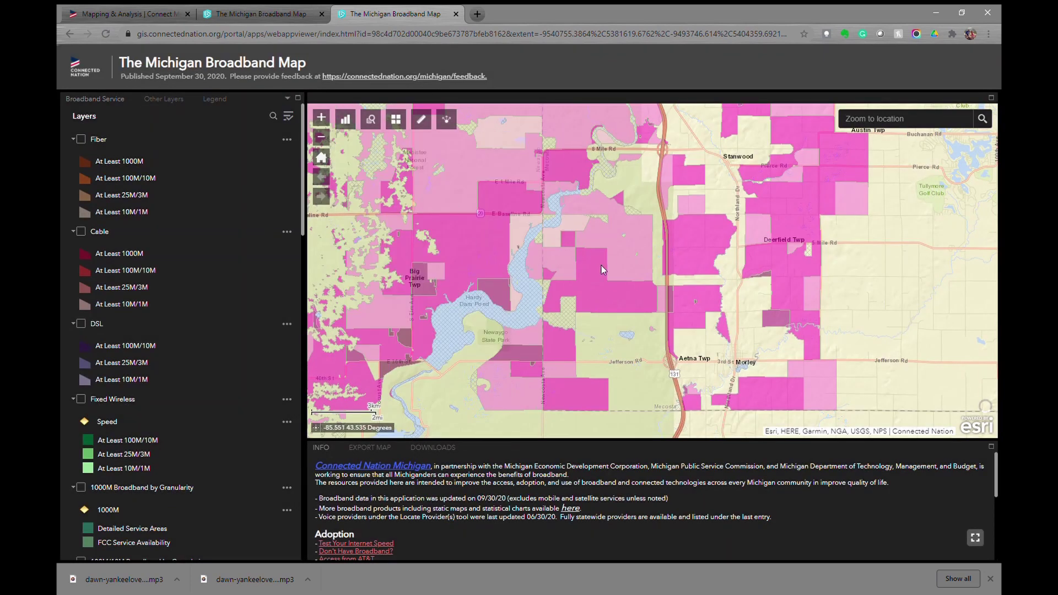
left_click(321, 157)
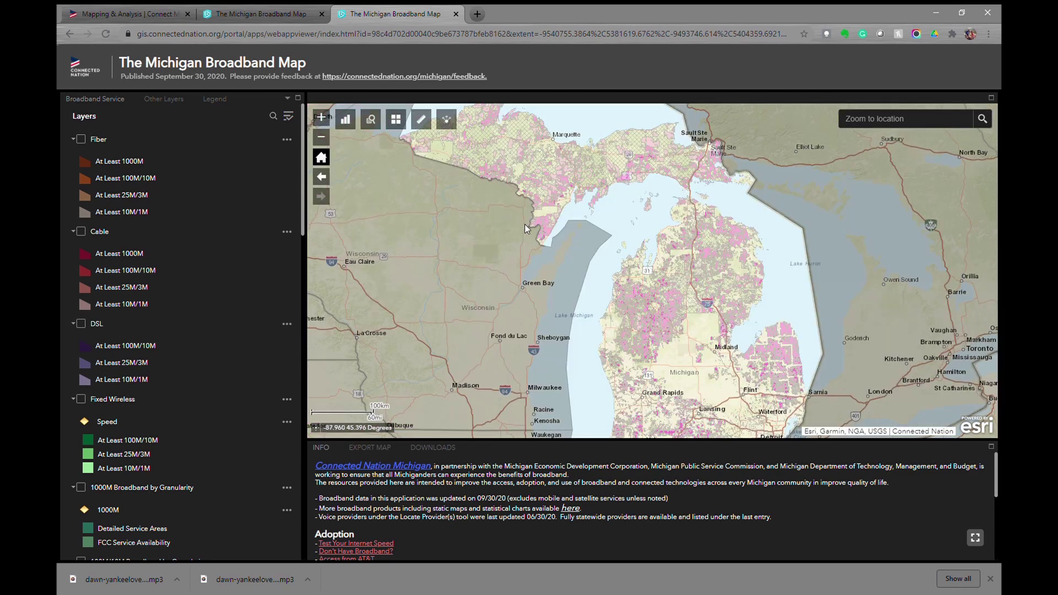